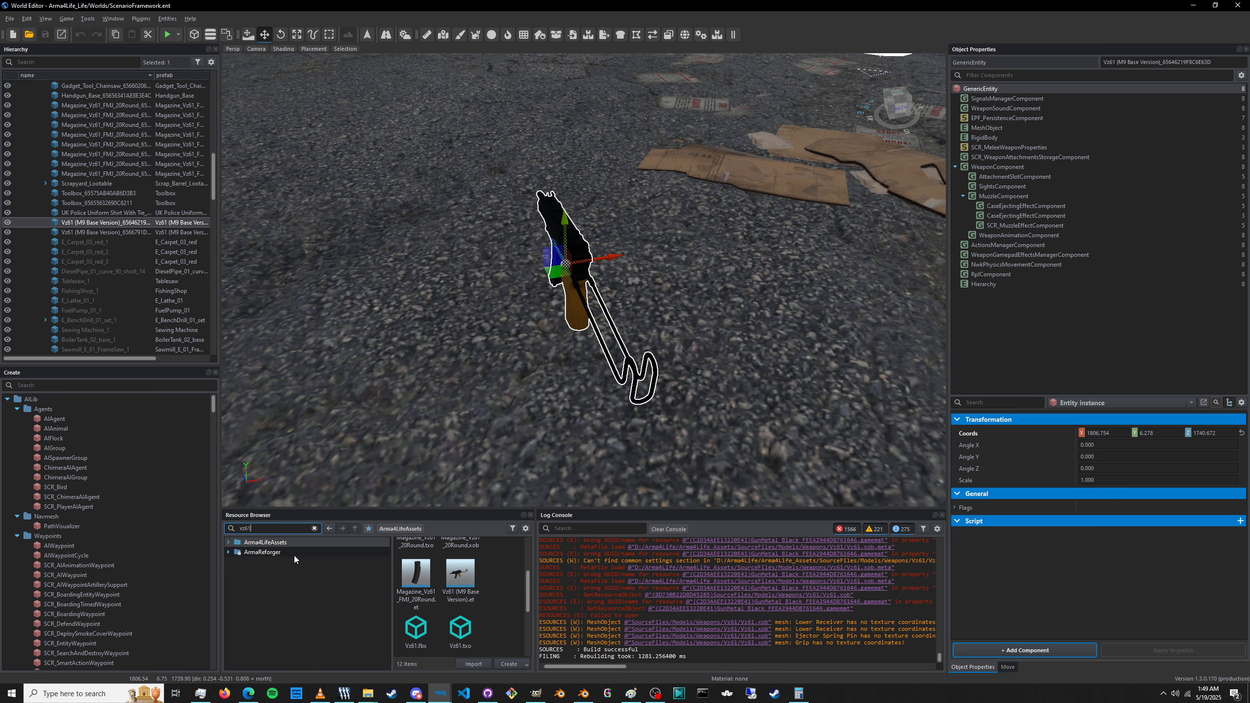
Place the Vz61 (M9 Base Version) and Magazine_Vz61_FMJ_20Round prefabs on the ground beside the existing weapon.
{"action": "left_click", "coordinate": [303, 544]}
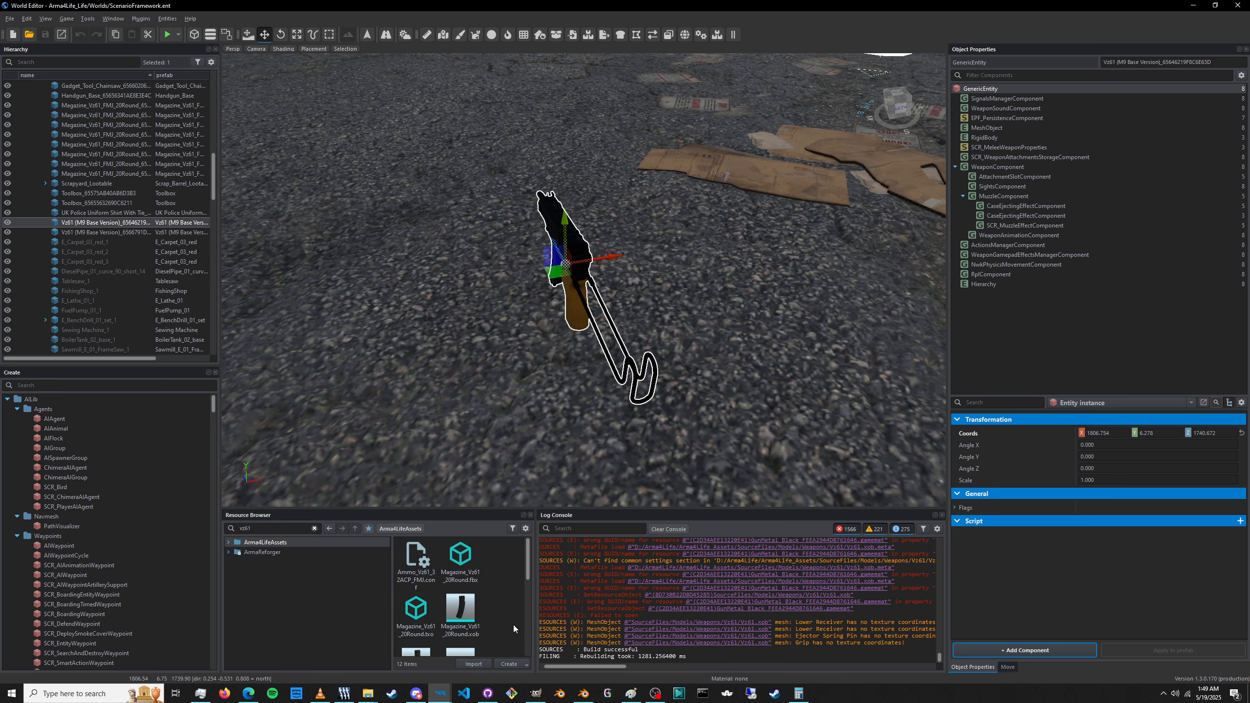
{"action": "scroll", "coordinate": [503, 622], "scroll_direction": "down", "scroll_amount": 3}
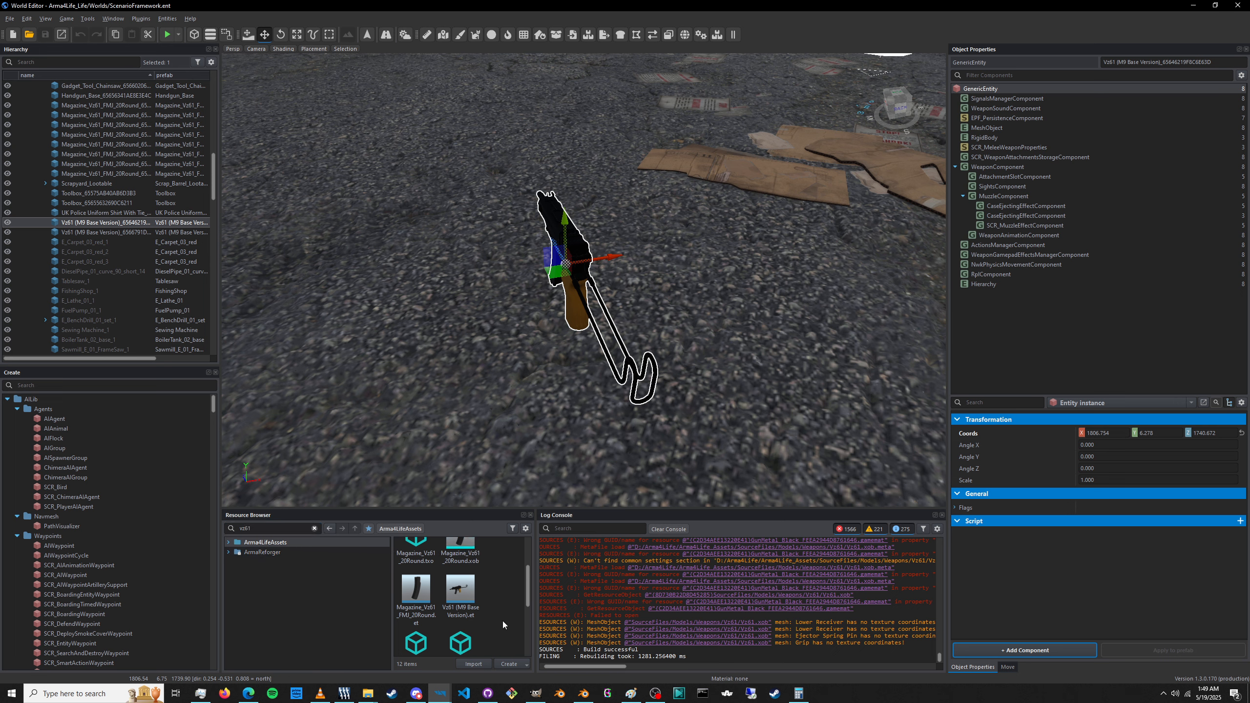
{"action": "left_click", "coordinate": [454, 594]}
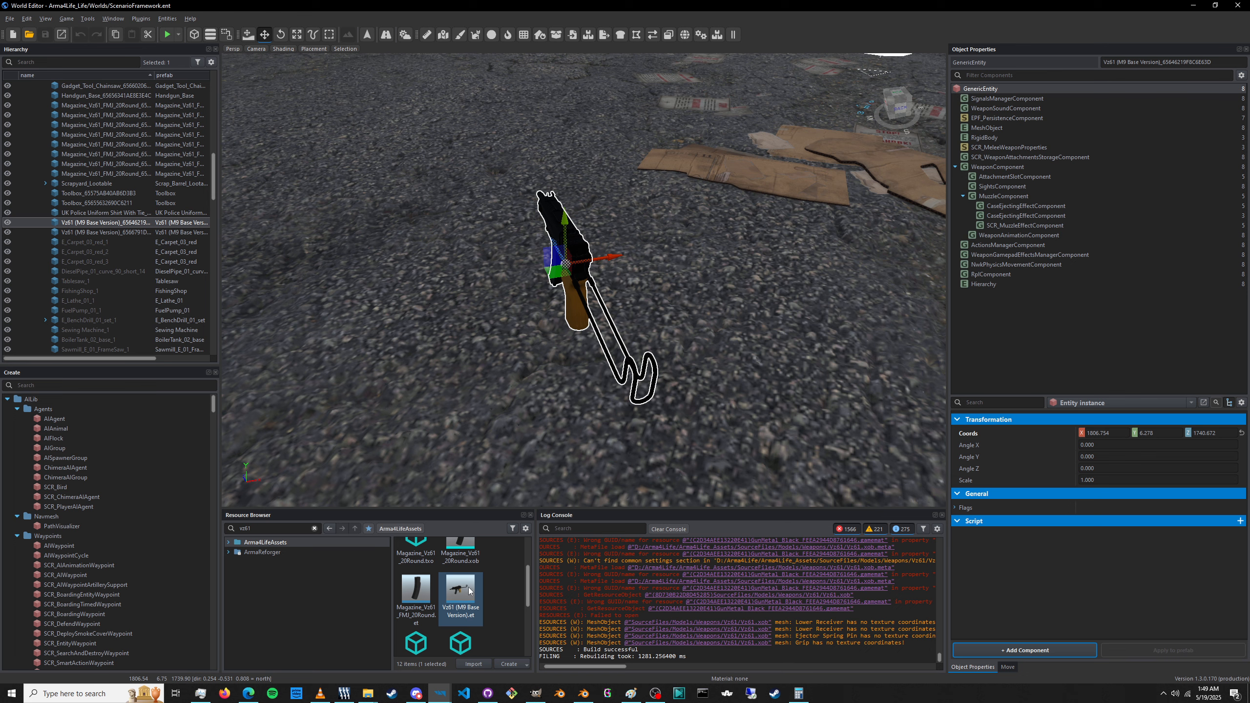
{"action": "left_click_drag", "start_coordinate": [467, 591], "coordinate": [746, 215]}
{"action": "left_click_drag", "start_coordinate": [417, 591], "coordinate": [751, 246]}
Undo the placement of the added weapon and magazine prefabs.
{"action": "key", "text": "ctrl+z"}
{"action": "key", "text": "ctrl+z"}
{"action": "key", "text": "ctrl+z"}
{"action": "key", "text": "ctrl+z"}
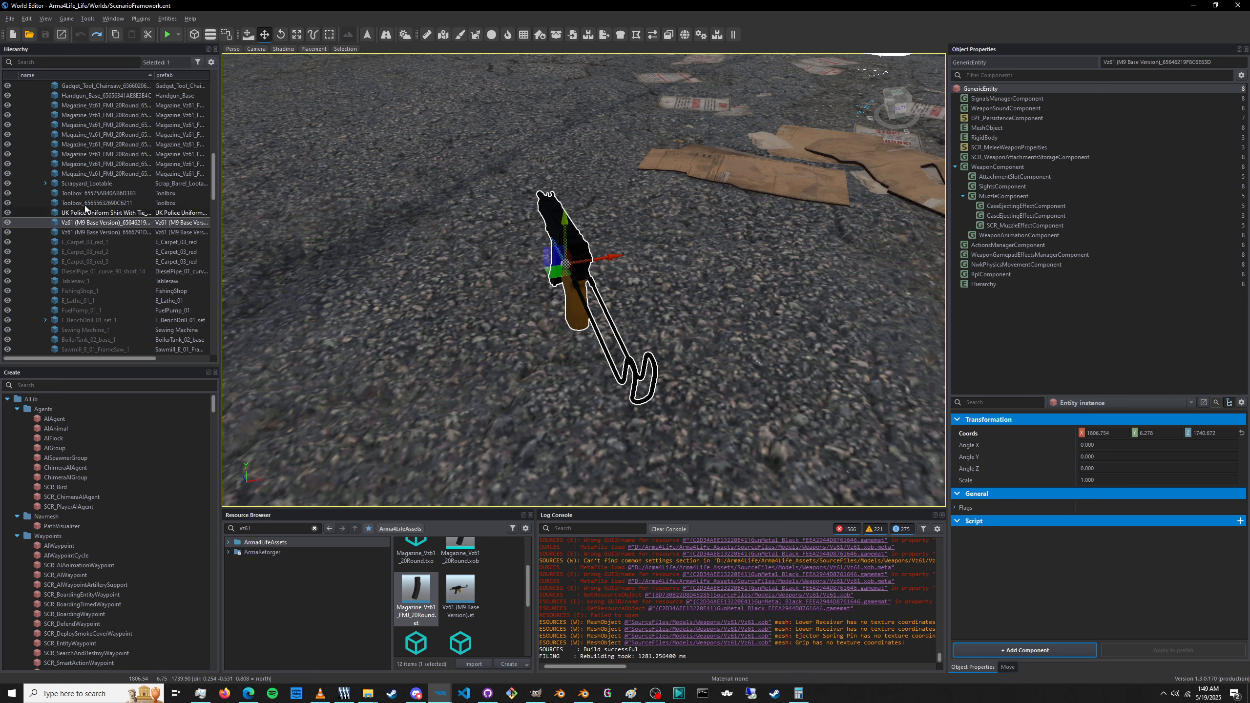
Select the existing Vz61 entity and examine its MuzzleComponent settings, including projectile spawn position, magazine well and dispersion.
{"action": "left_click", "coordinate": [81, 194]}
{"action": "left_click", "coordinate": [86, 219]}
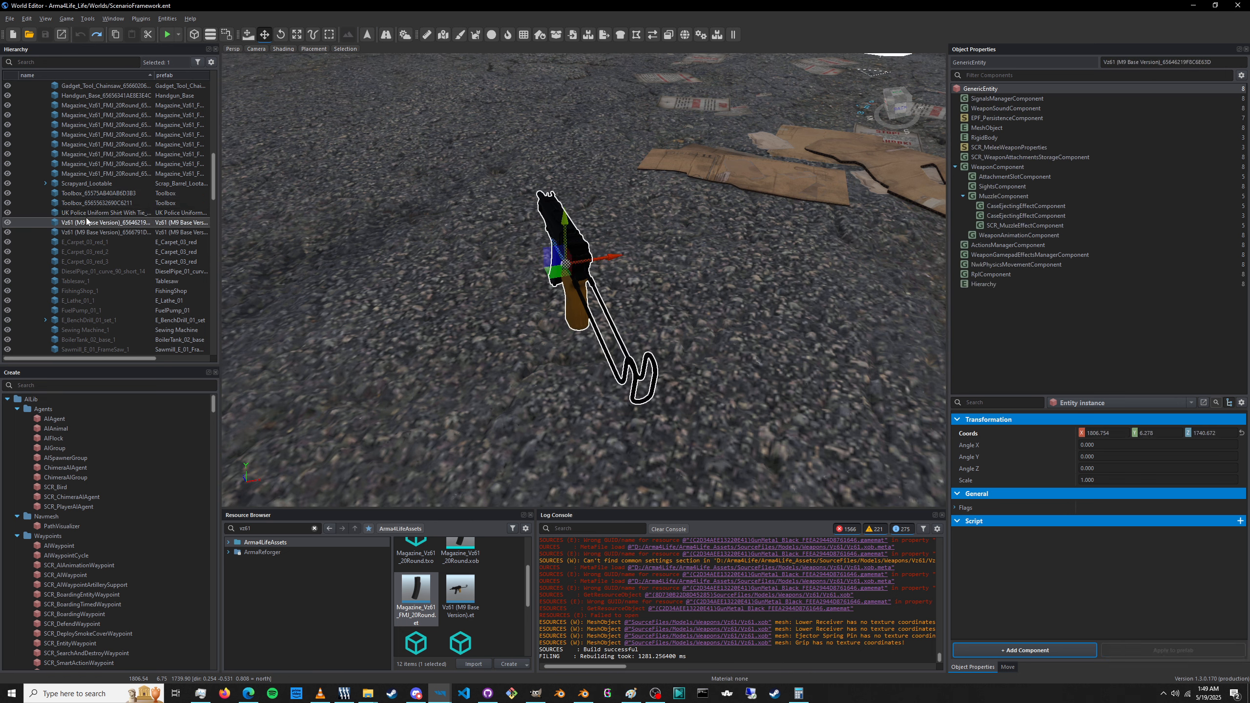
{"action": "left_click", "coordinate": [987, 169]}
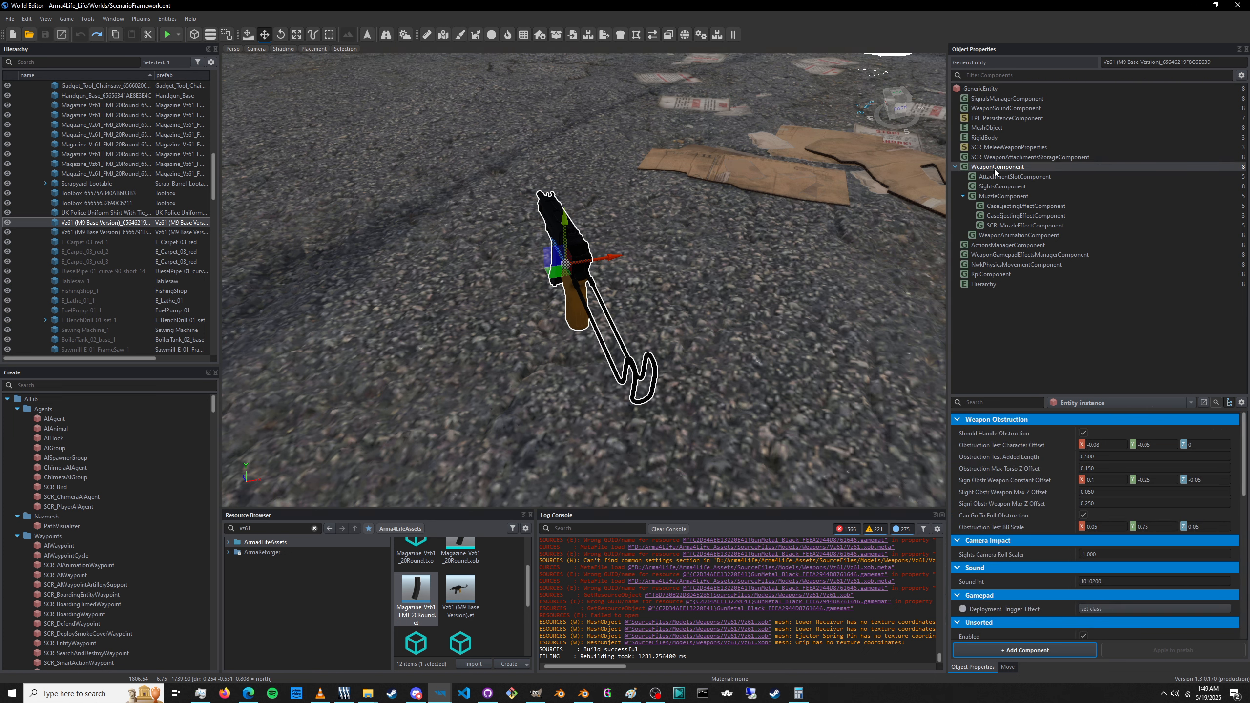
{"action": "left_click", "coordinate": [997, 197]}
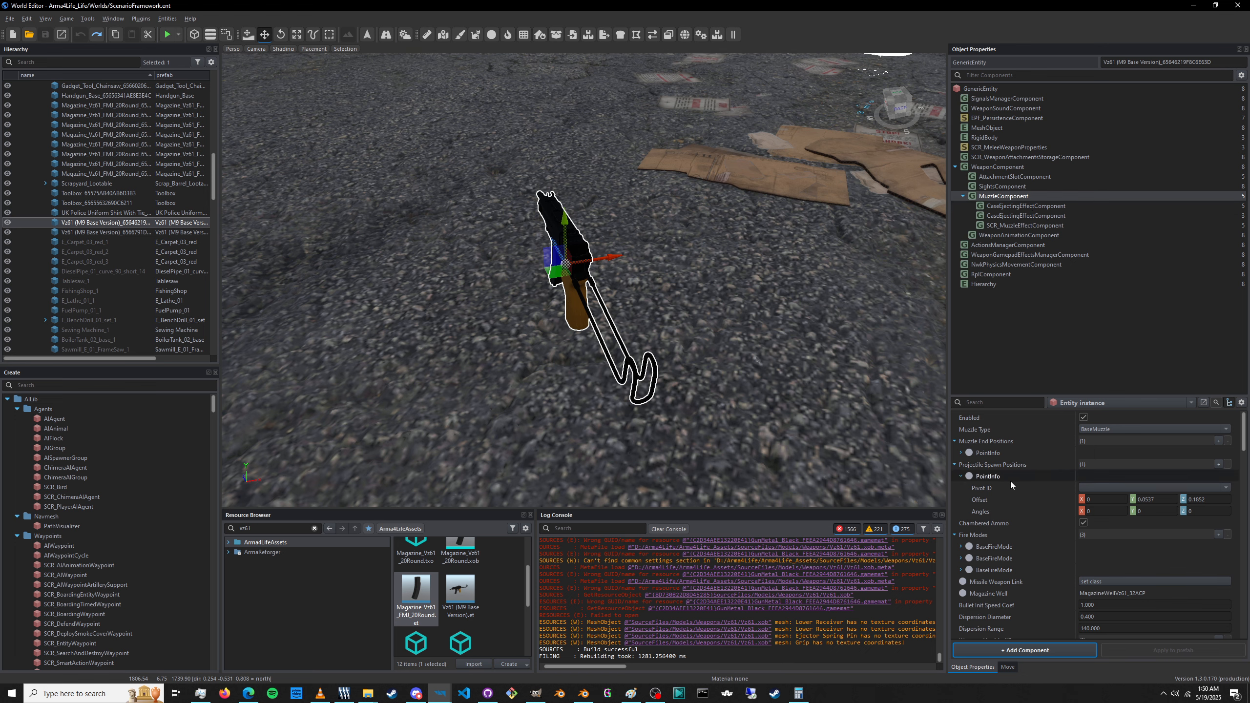
{"action": "scroll", "coordinate": [1008, 480], "scroll_direction": "down", "scroll_amount": 5}
{"action": "scroll", "coordinate": [1011, 503], "scroll_direction": "up", "scroll_amount": 2}
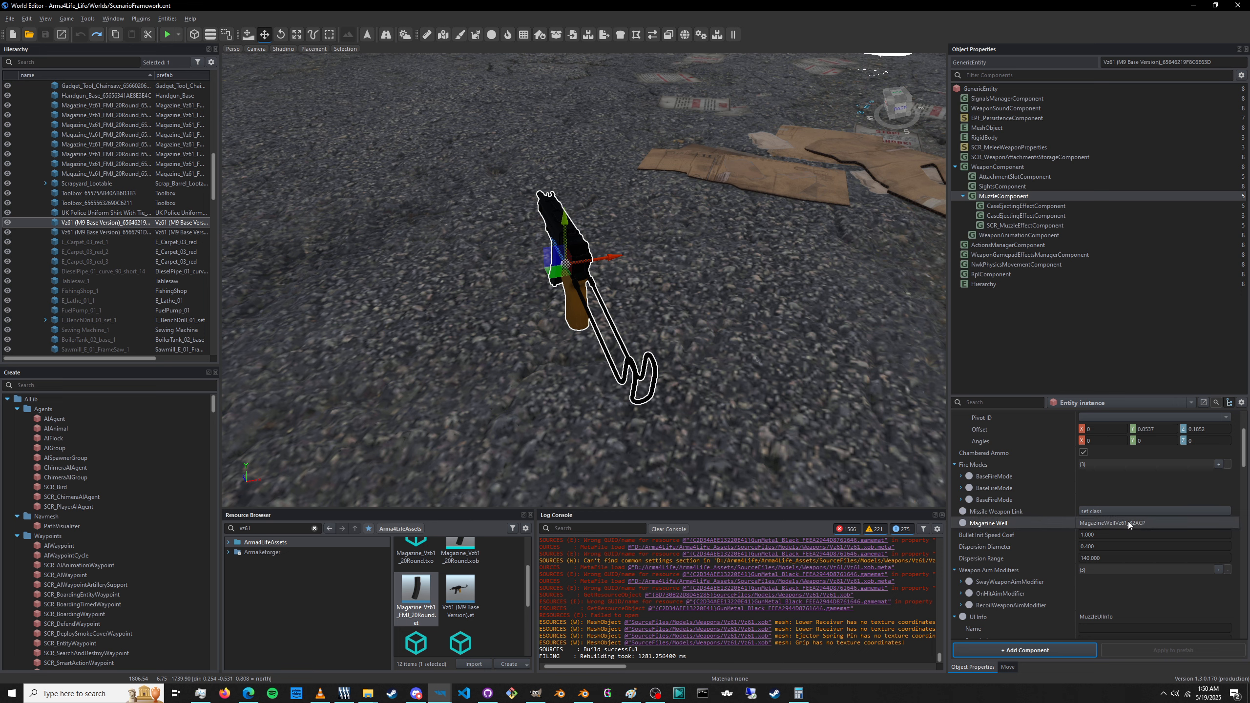
{"action": "scroll", "coordinate": [1126, 520], "scroll_direction": "down", "scroll_amount": 2}
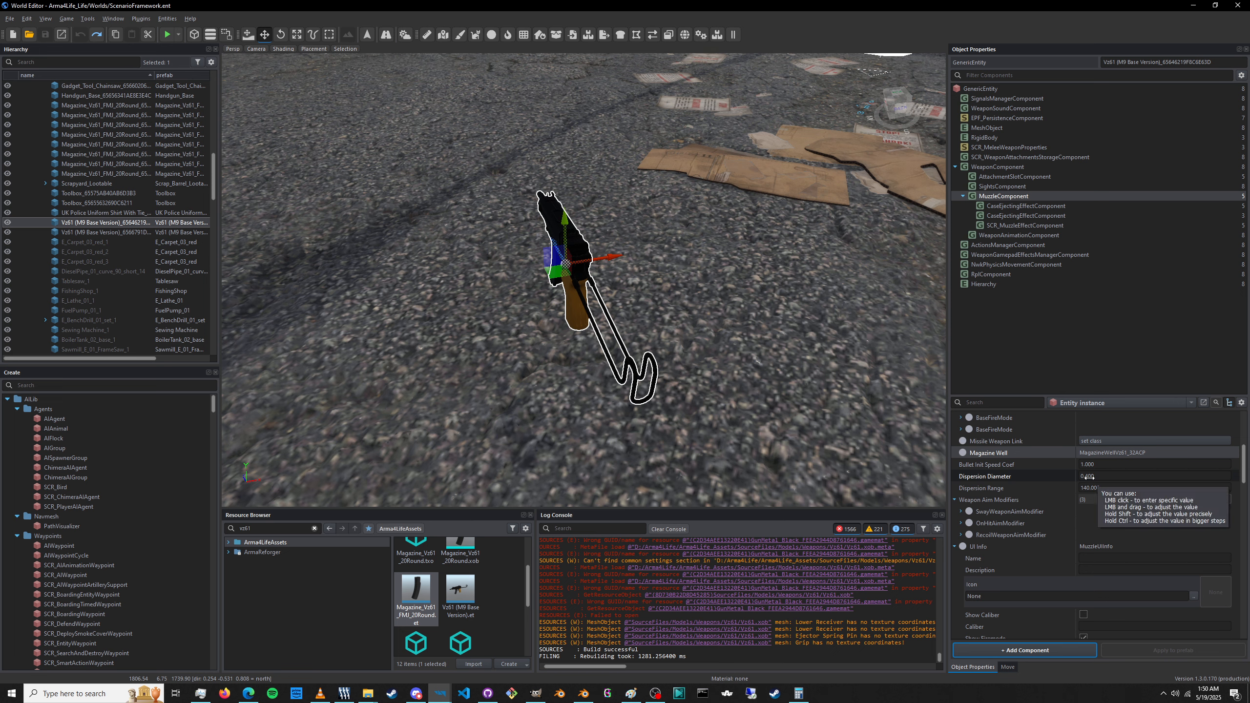
{"action": "scroll", "coordinate": [955, 440], "scroll_direction": "down", "scroll_amount": 3}
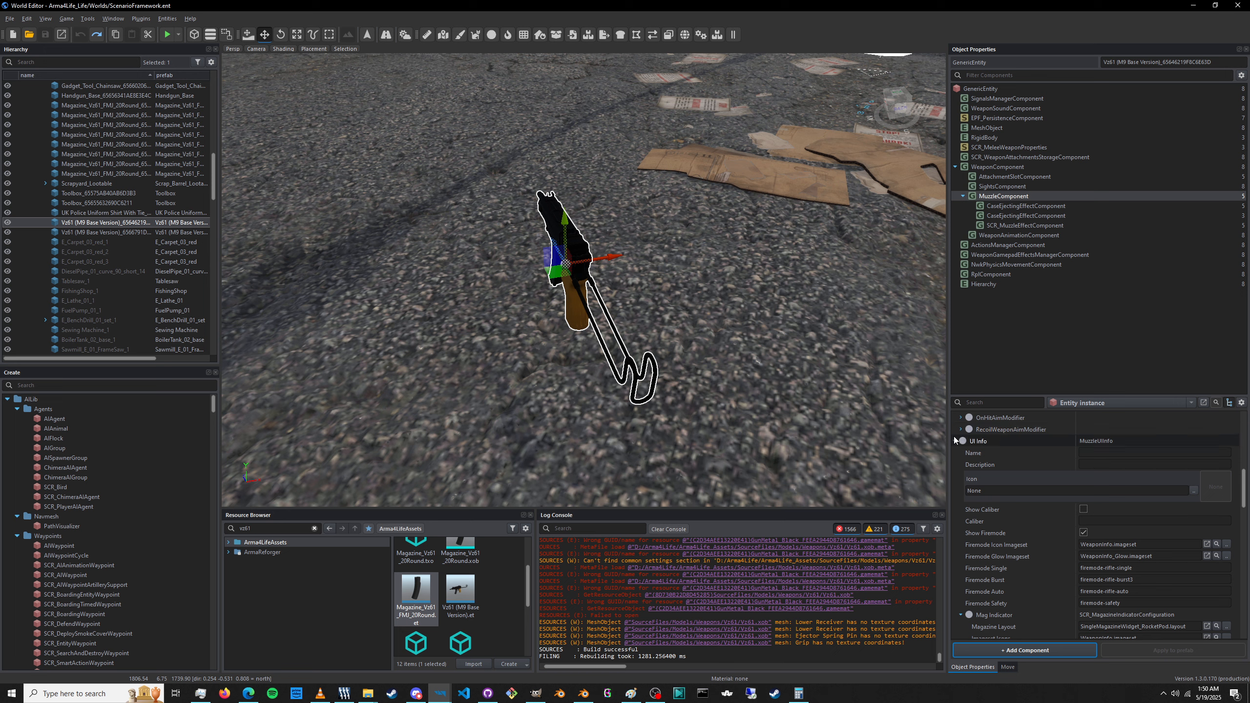
{"action": "left_click", "coordinate": [955, 440]}
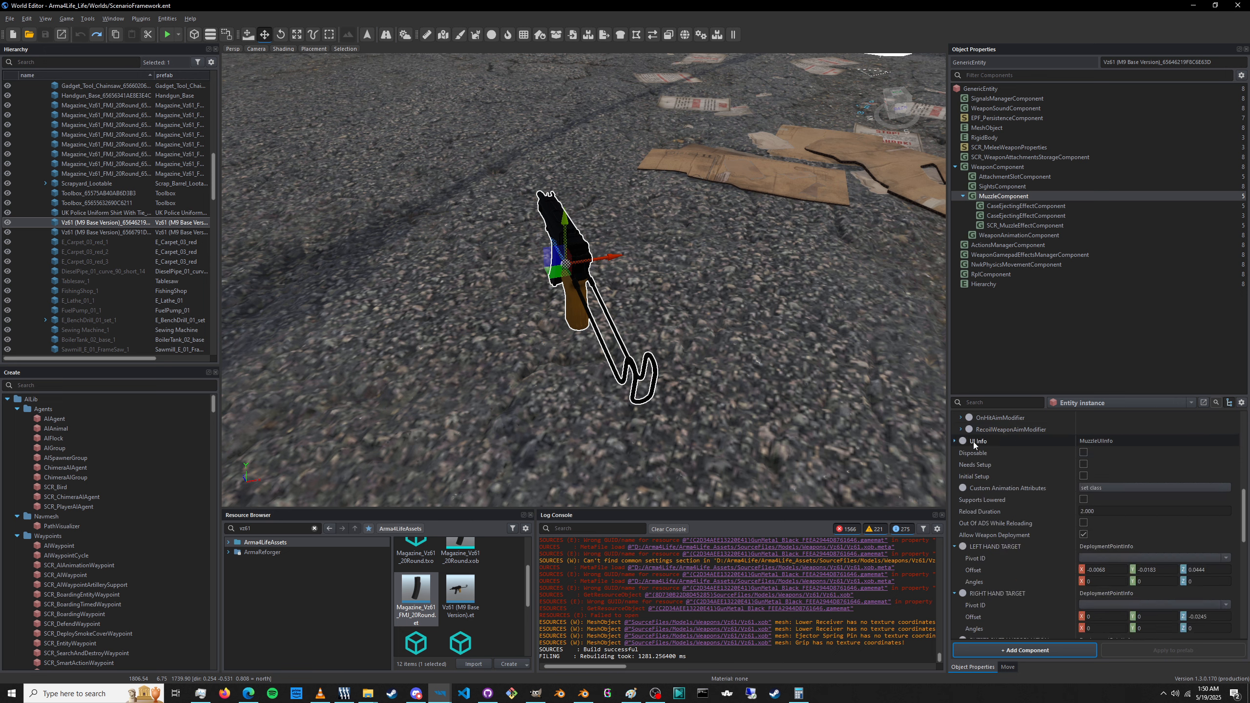
Examine the first CaseEjectingEffectComponent's Effect Position offset and inspect its ejection point on the Vz61 up close.
{"action": "left_click", "coordinate": [1014, 206]}
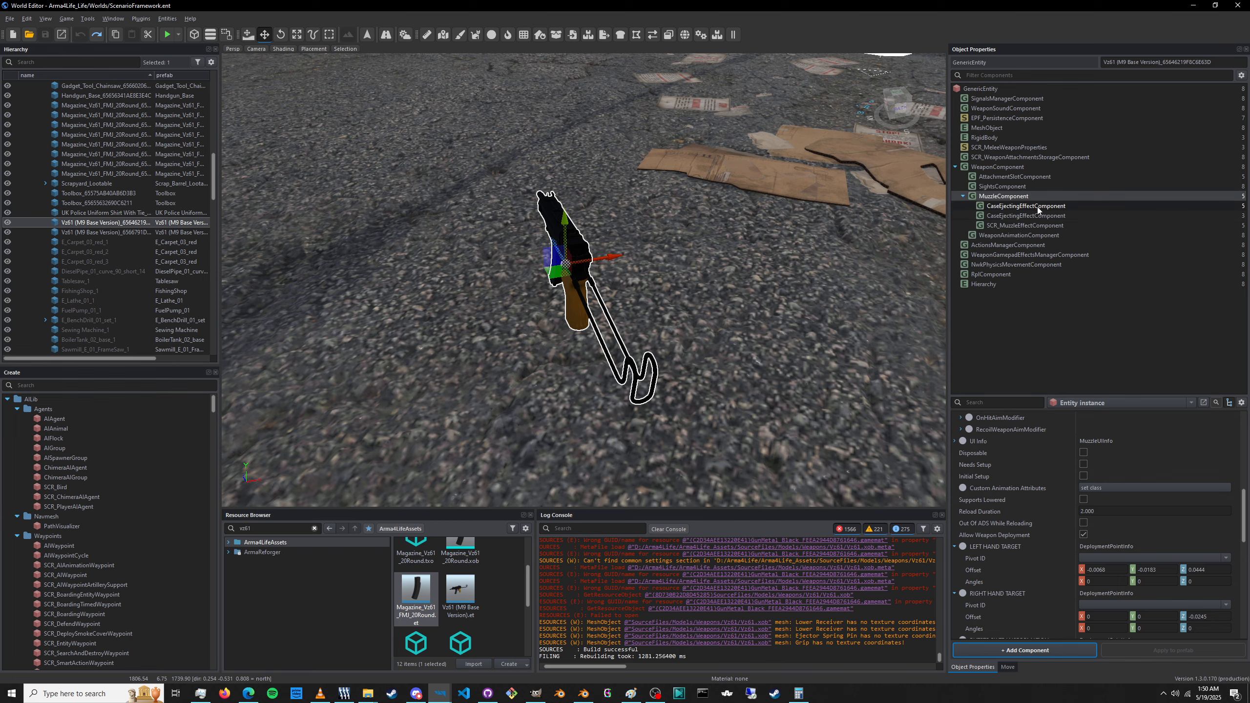
{"action": "scroll", "coordinate": [530, 245], "scroll_direction": "up", "scroll_amount": 3}
{"action": "right_click_drag", "start_coordinate": [523, 243], "coordinate": [733, 150]}
{"action": "key", "text": "a"}
{"action": "right_click_drag", "start_coordinate": [807, 365], "coordinate": [813, 365]}
{"action": "left_click", "coordinate": [993, 216]}
{"action": "left_click", "coordinate": [999, 208]}
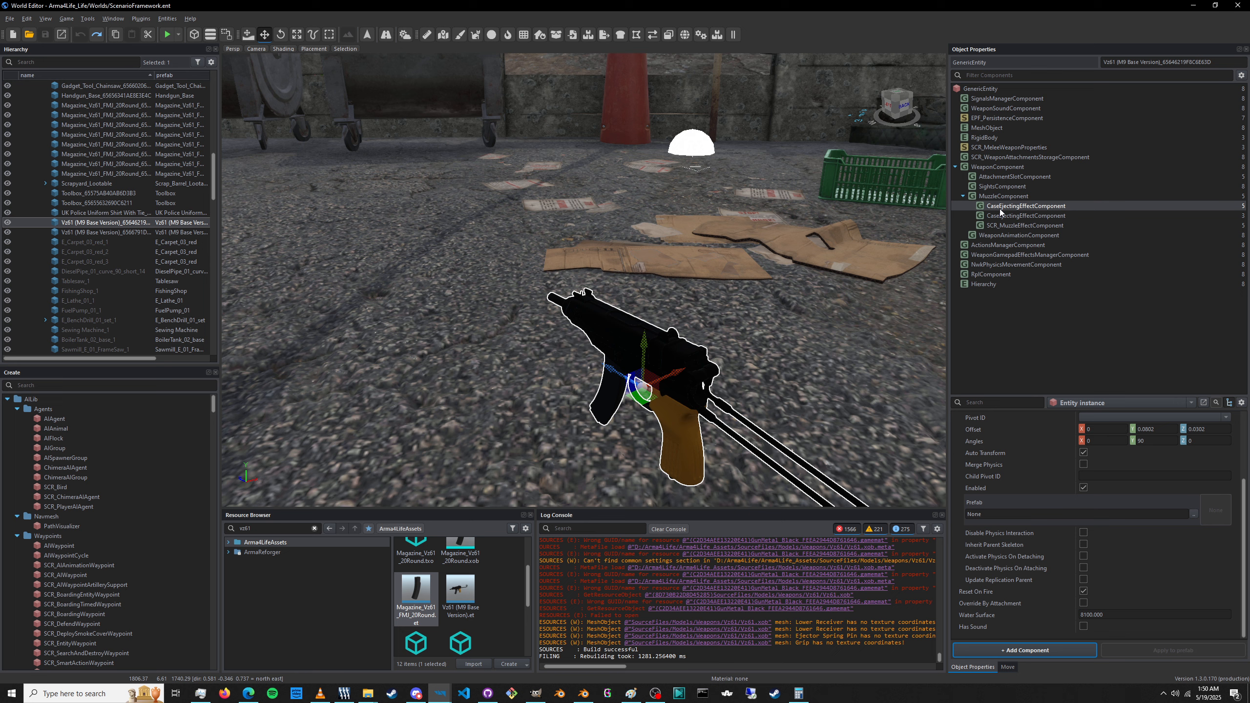
{"action": "scroll", "coordinate": [980, 487], "scroll_direction": "up", "scroll_amount": 3}
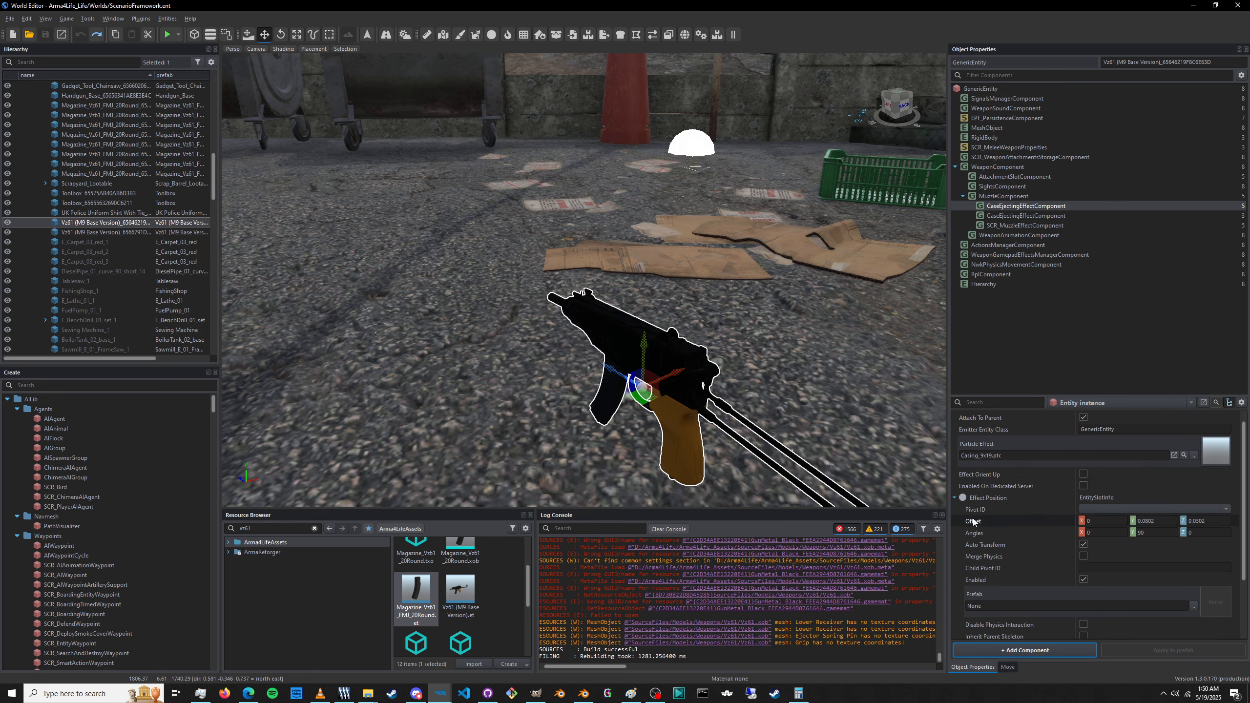
{"action": "left_click", "coordinate": [980, 521]}
{"action": "right_click_drag", "start_coordinate": [614, 343], "coordinate": [592, 339]}
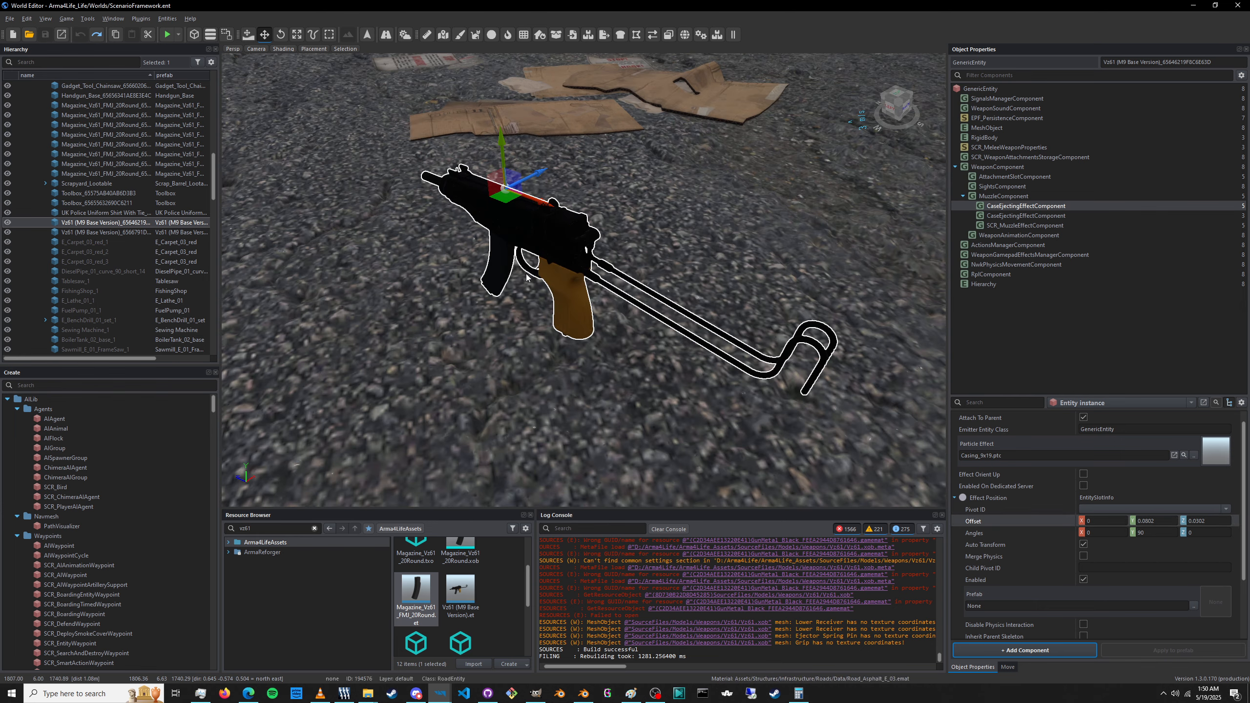
{"action": "scroll", "coordinate": [514, 248], "scroll_direction": "up", "scroll_amount": 3}
{"action": "scroll", "coordinate": [527, 211], "scroll_direction": "down", "scroll_amount": 2}
{"action": "scroll", "coordinate": [527, 215], "scroll_direction": "up", "scroll_amount": 3}
{"action": "middle_click_drag", "start_coordinate": [527, 215], "coordinate": [449, 347]}
{"action": "middle_click_drag", "start_coordinate": [601, 315], "coordinate": [641, 168]}
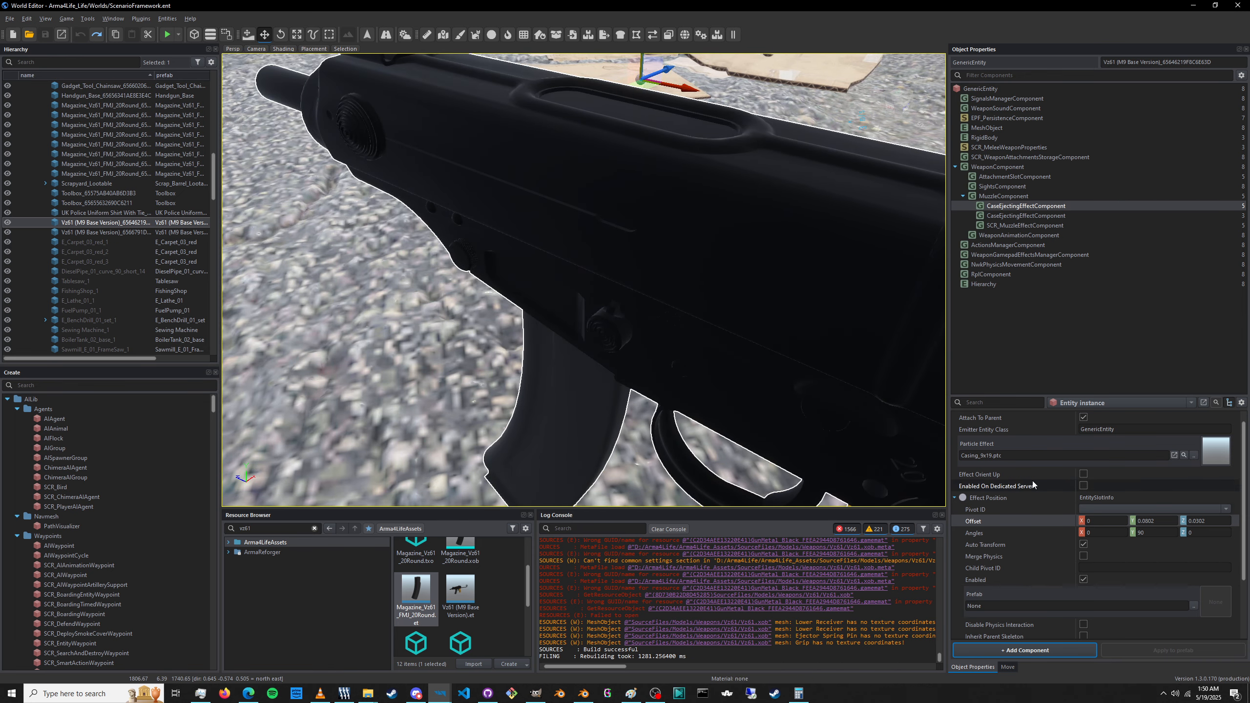
Assign the 32ACP_Casing.et prefab to the Effect Position of the first CaseEjectingEffectComponent.
{"action": "scroll", "coordinate": [1004, 475], "scroll_direction": "up", "scroll_amount": 1}
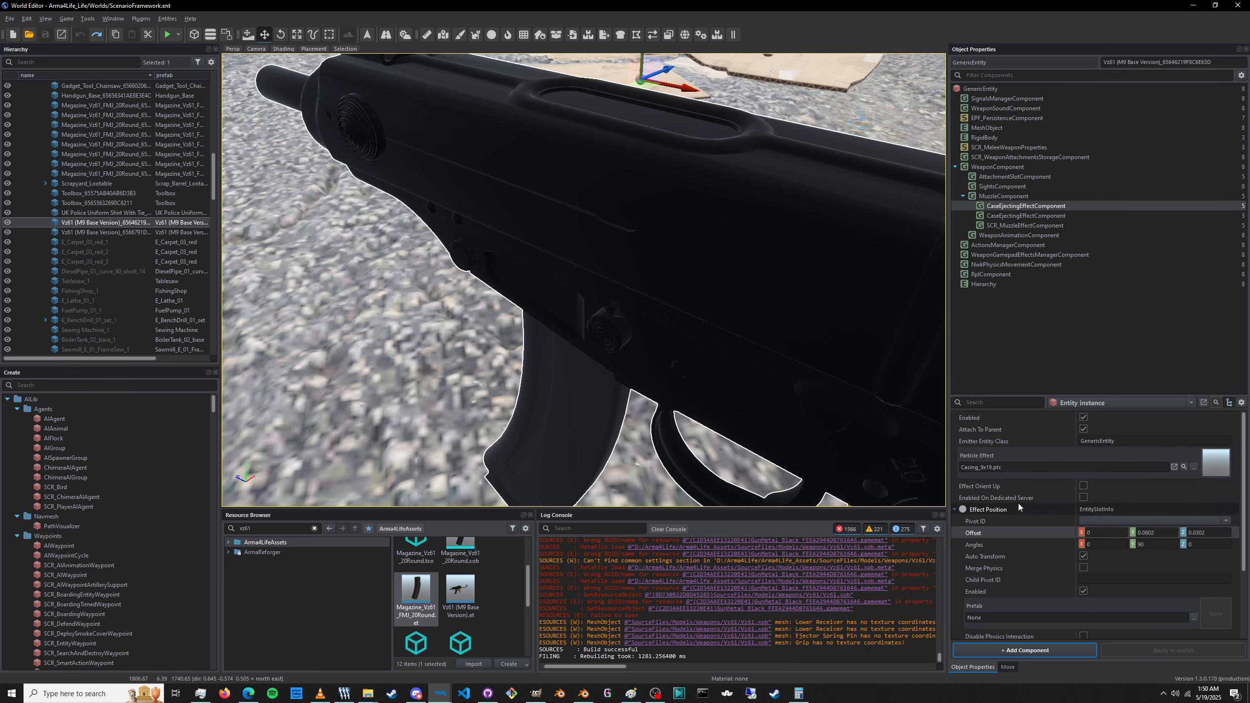
{"action": "scroll", "coordinate": [1020, 517], "scroll_direction": "down", "scroll_amount": 3}
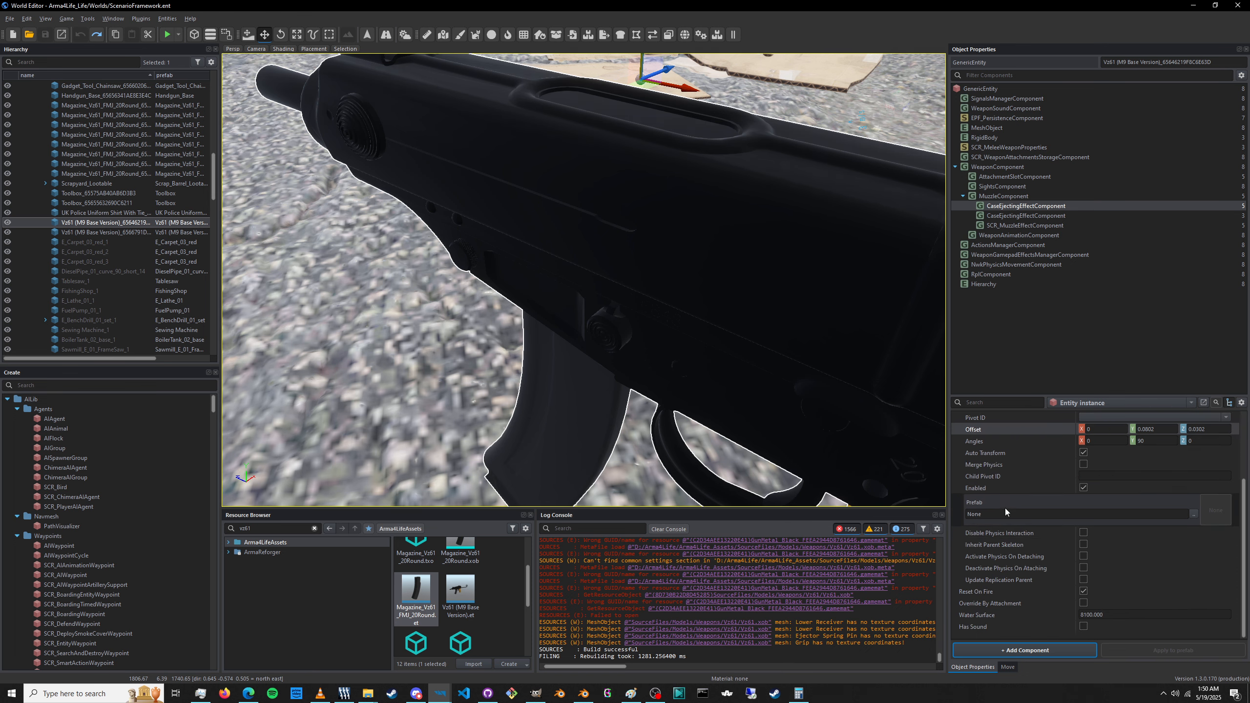
{"action": "left_click", "coordinate": [1193, 514]}
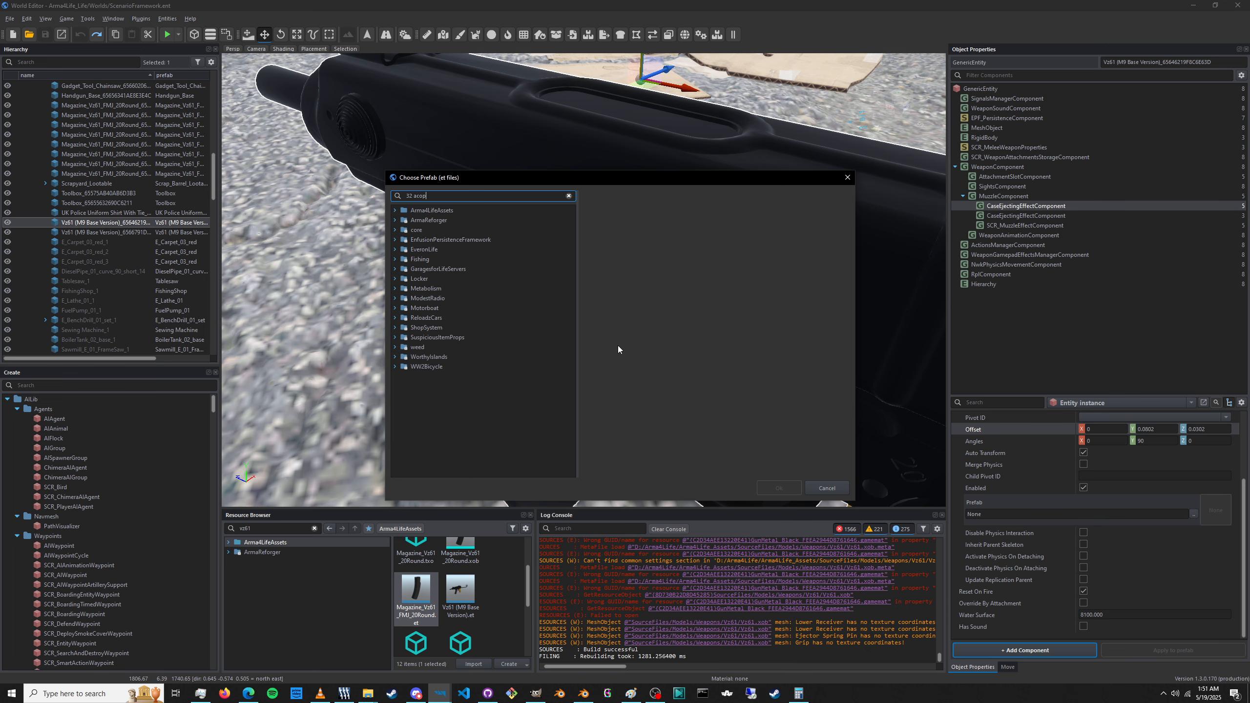
{"action": "type", "text": "32 acp cas"}
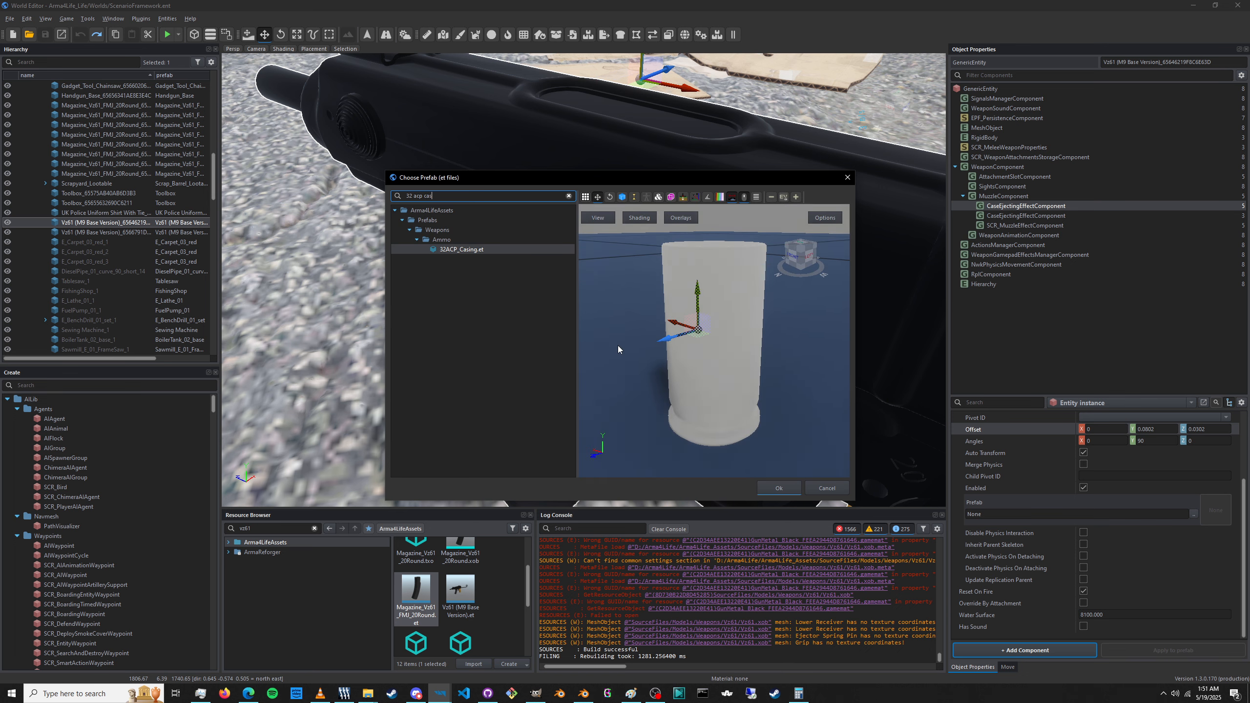
{"action": "left_click", "coordinate": [779, 489]}
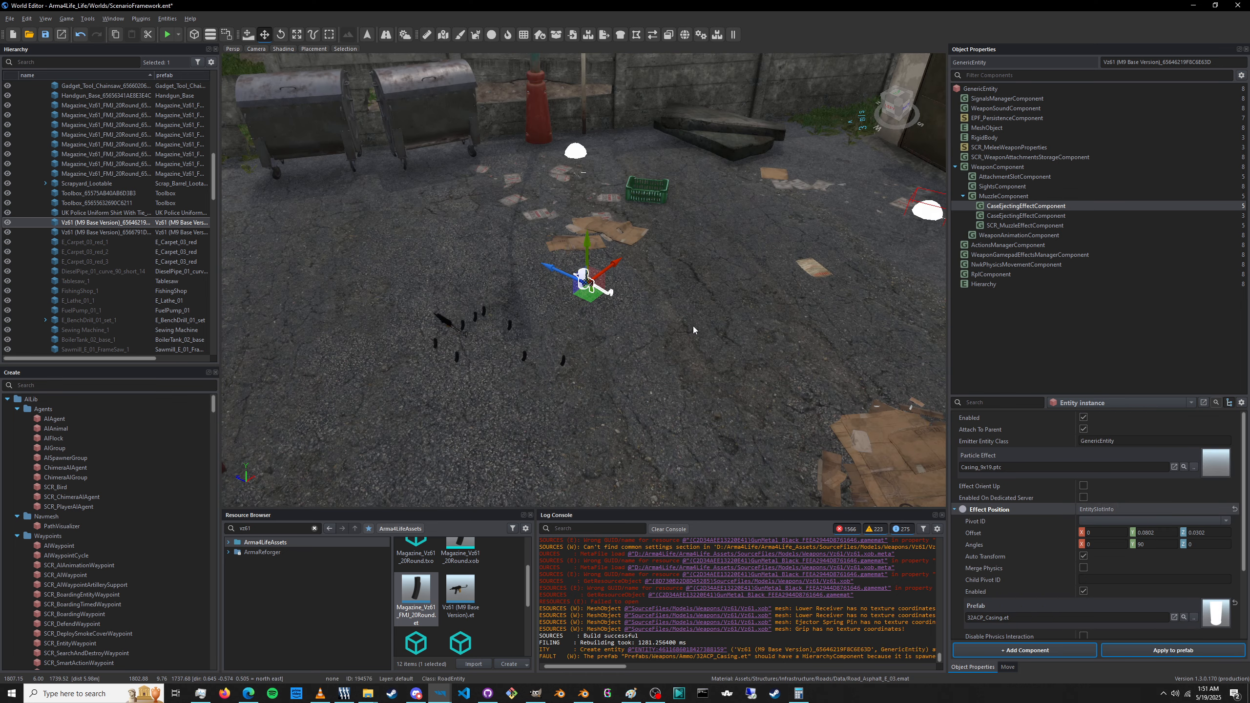
Inspect the size of the casing attached to the Vz61, and save the world.
{"action": "scroll", "coordinate": [599, 285], "scroll_direction": "up", "scroll_amount": 8}
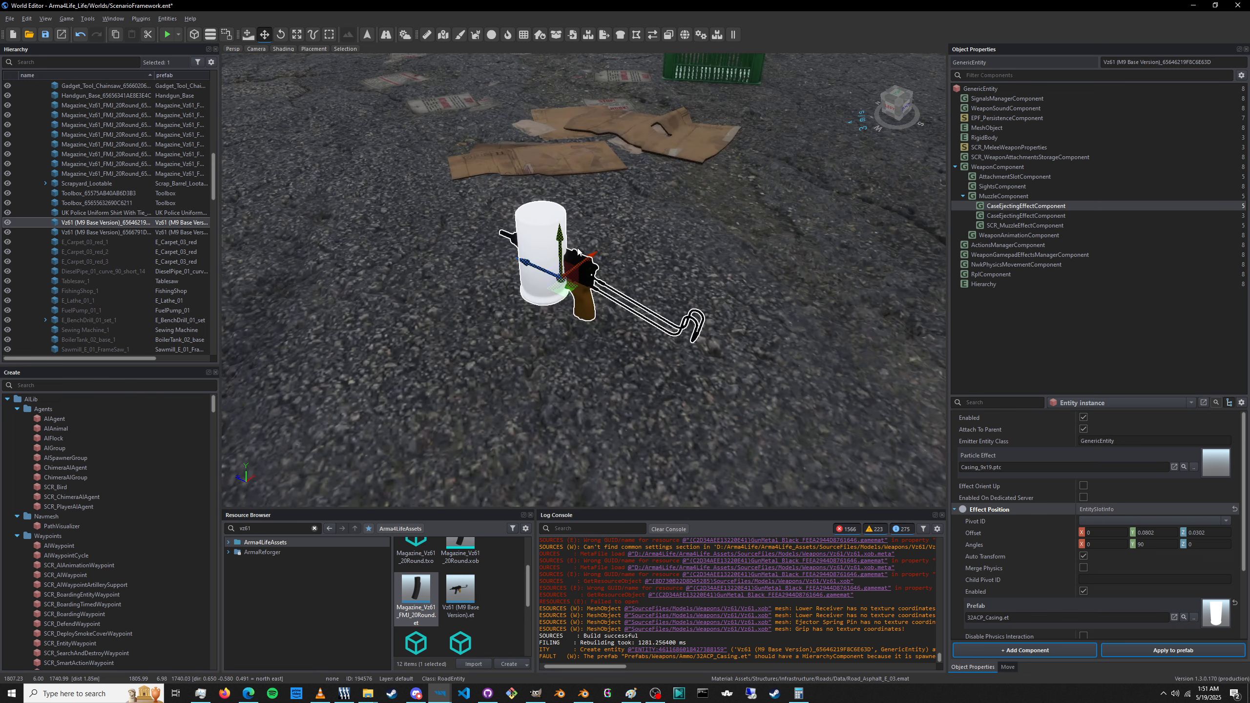
{"action": "left_click", "coordinate": [577, 261]}
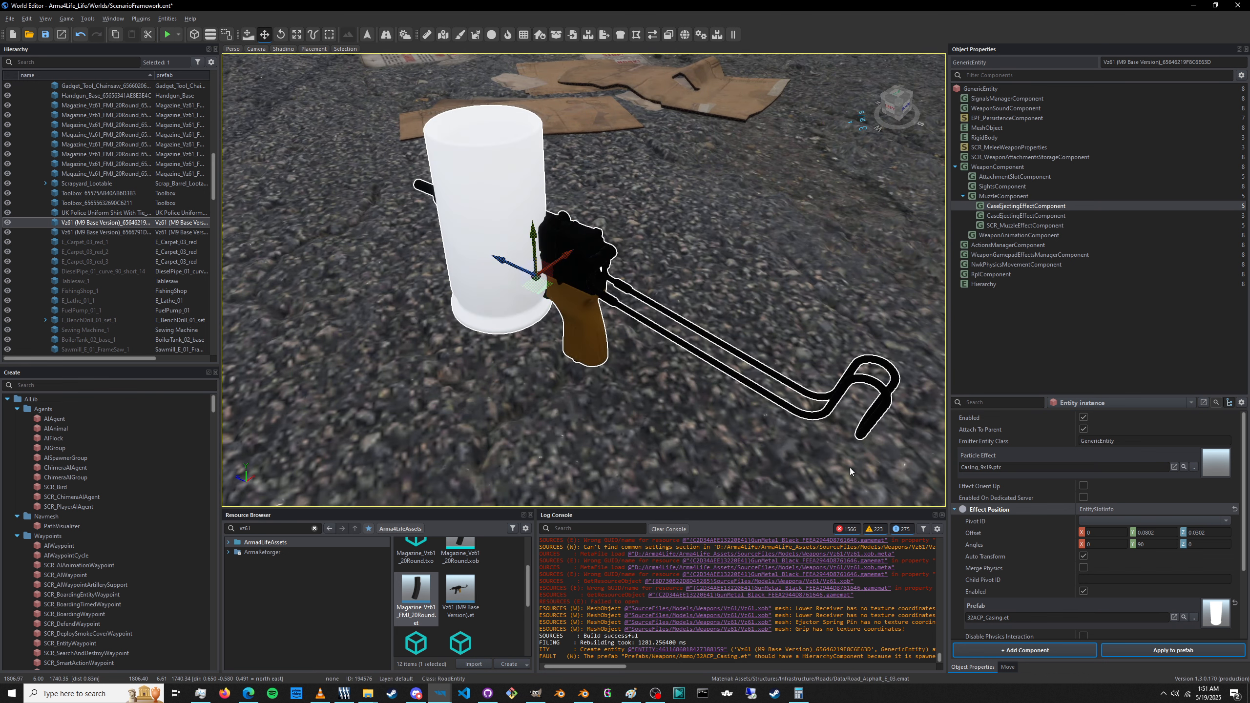
{"action": "key", "text": "ctrl+s"}
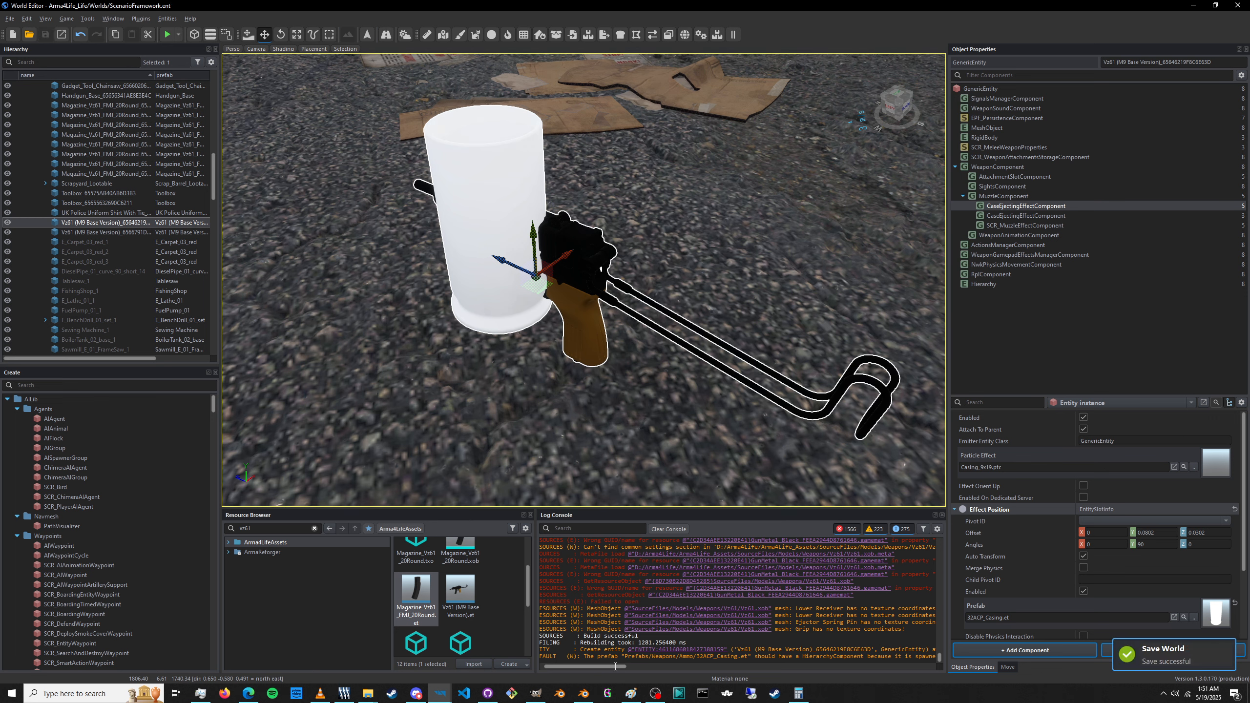
Switch to Blender and open the Vz61 Magazine.blend file from the Weapons project folder.
{"action": "mouse_move", "coordinate": [586, 696]}
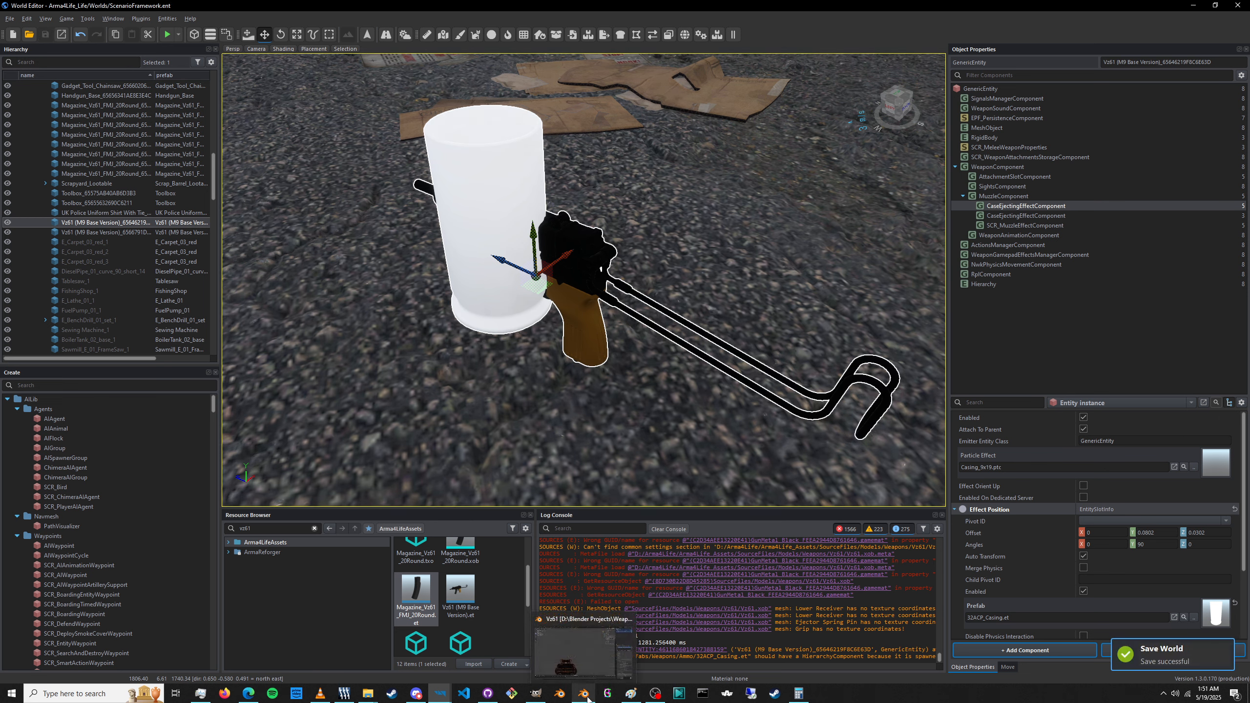
{"action": "left_click", "coordinate": [570, 643]}
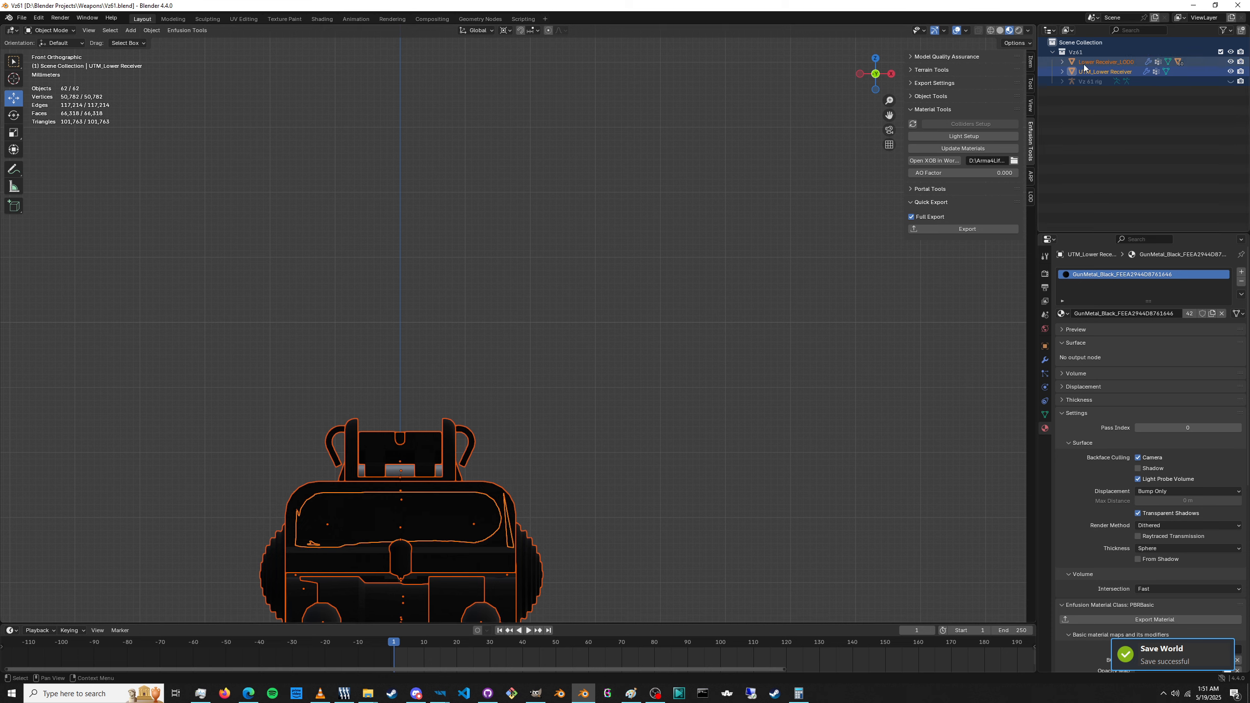
{"action": "left_click", "coordinate": [27, 22]}
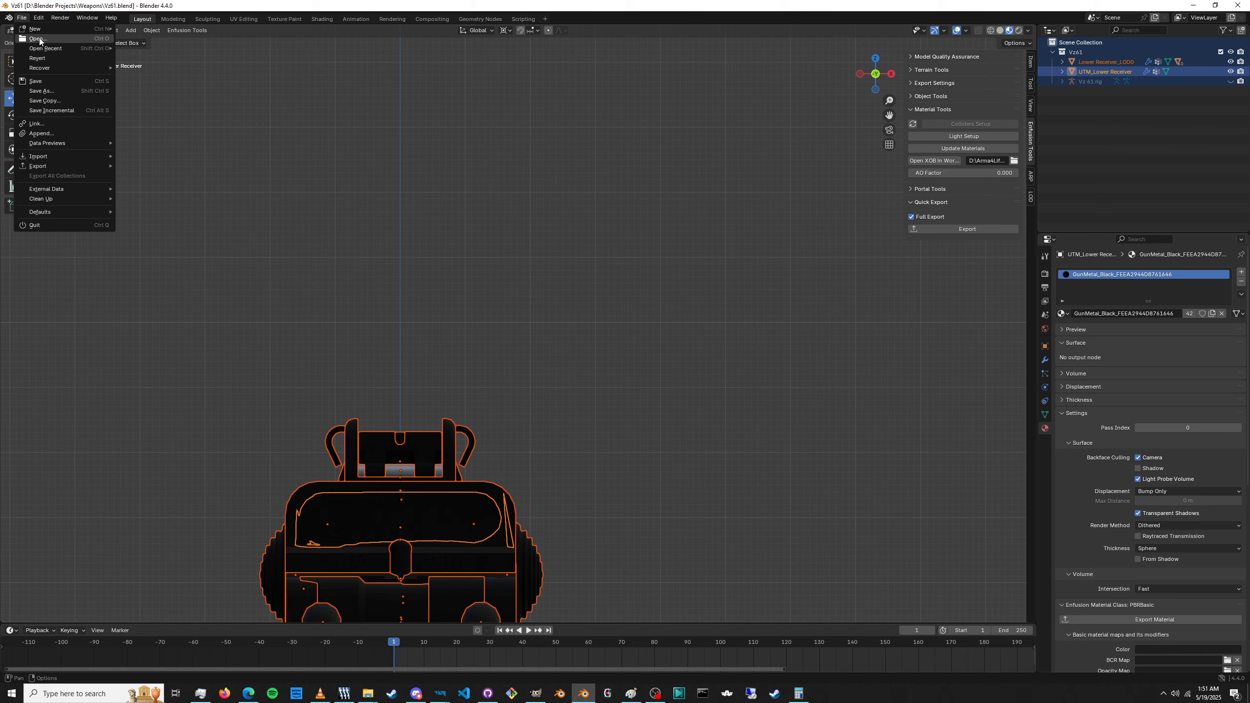
{"action": "left_click", "coordinate": [38, 39]}
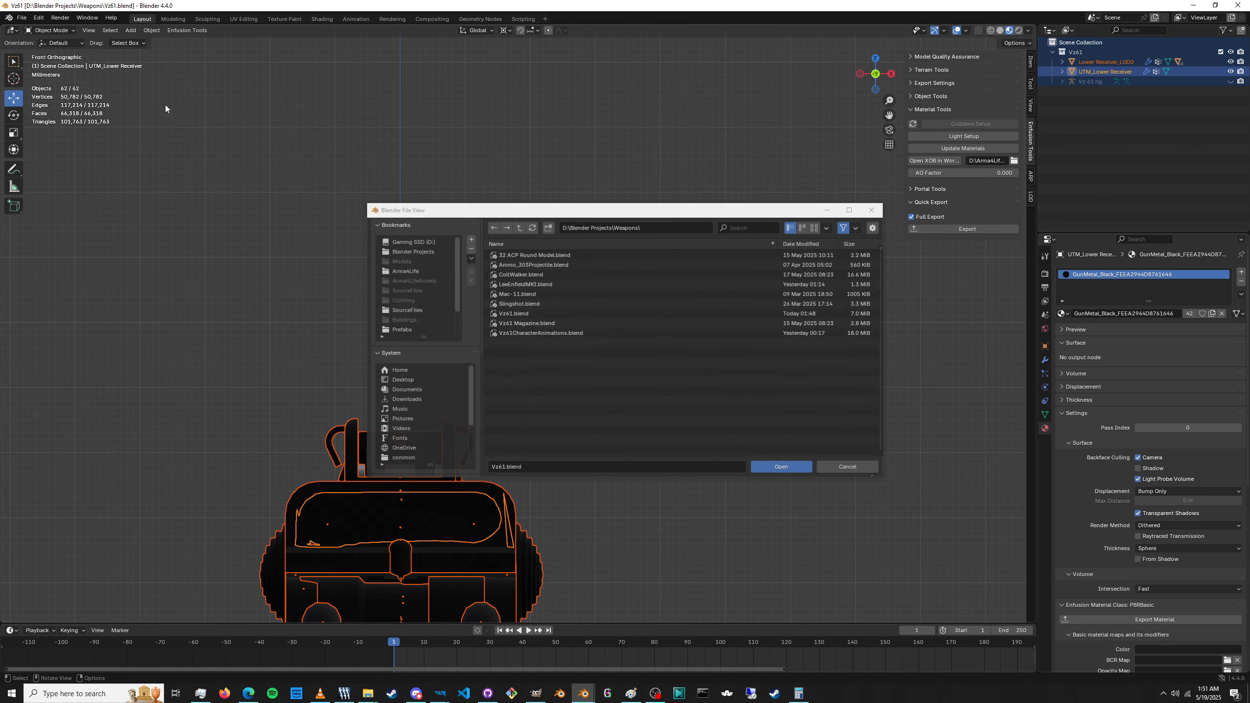
{"action": "double_click", "coordinate": [520, 323]}
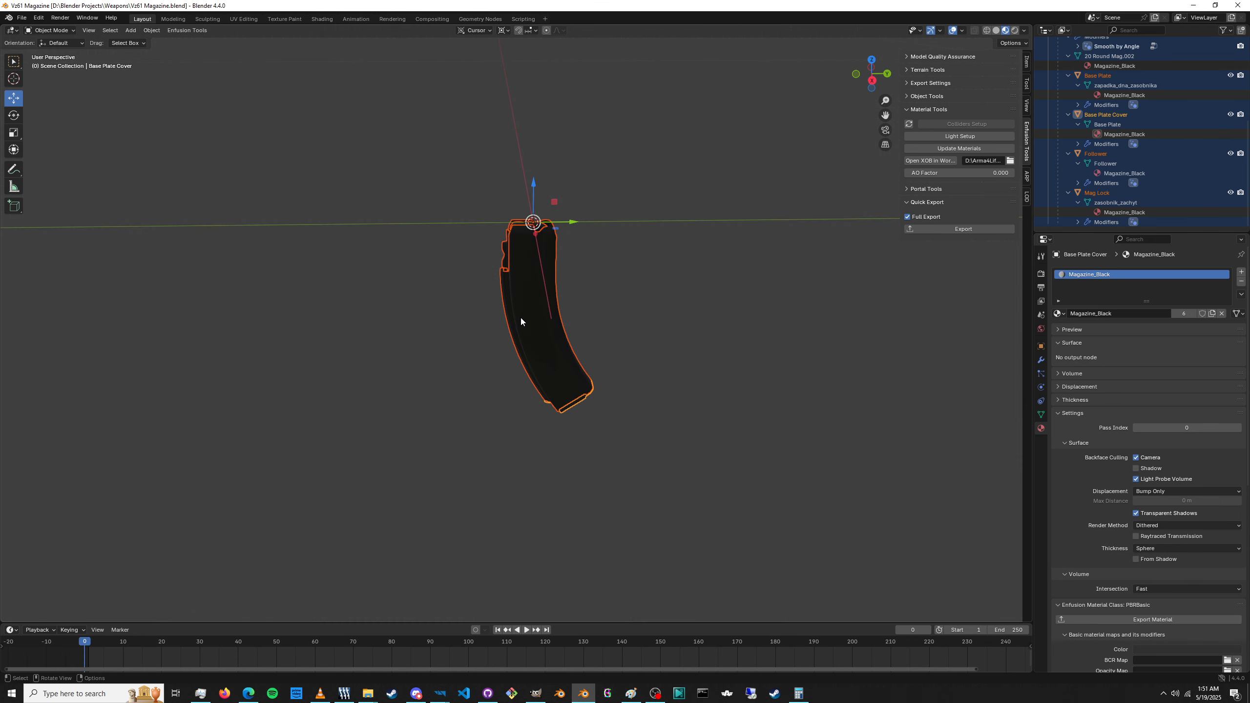
Collapse the Vz61 20 Round Magazine hierarchy, then unhide the 32 ACP Round FMJ object and select its 32 ACP Casing mesh.
{"action": "scroll", "coordinate": [1084, 80], "scroll_direction": "up", "scroll_amount": 6}
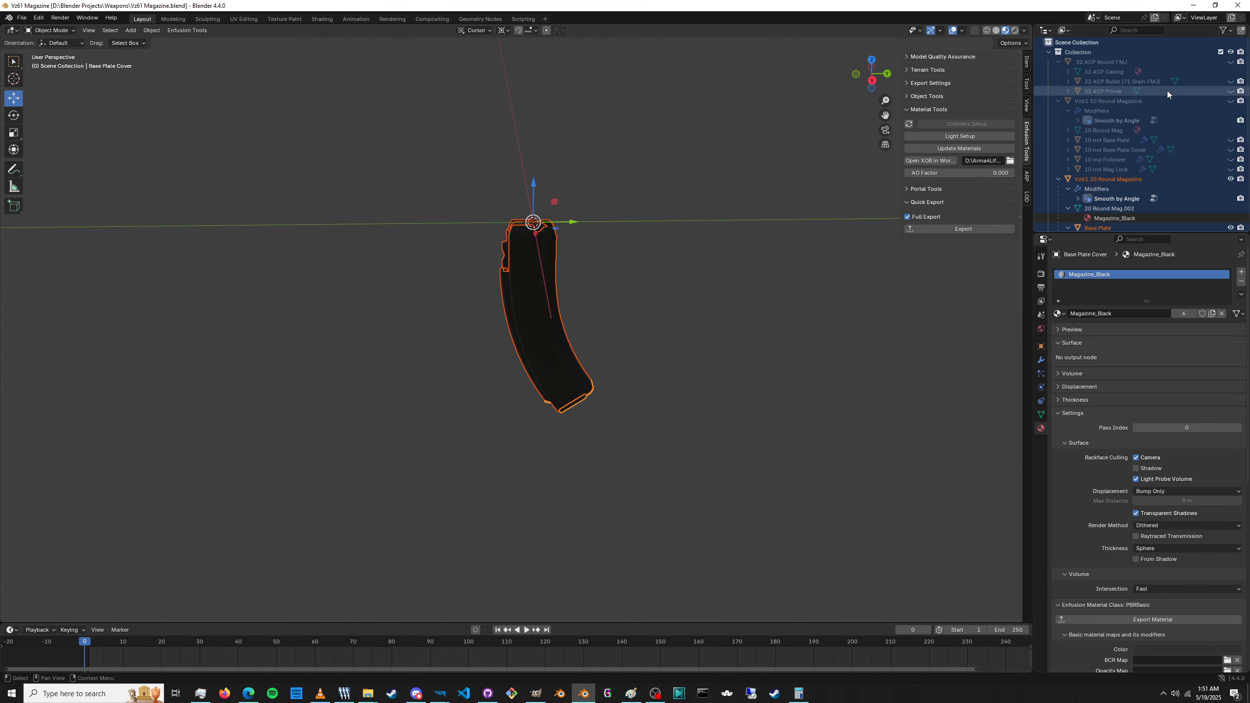
{"action": "left_click", "coordinate": [1059, 179]}
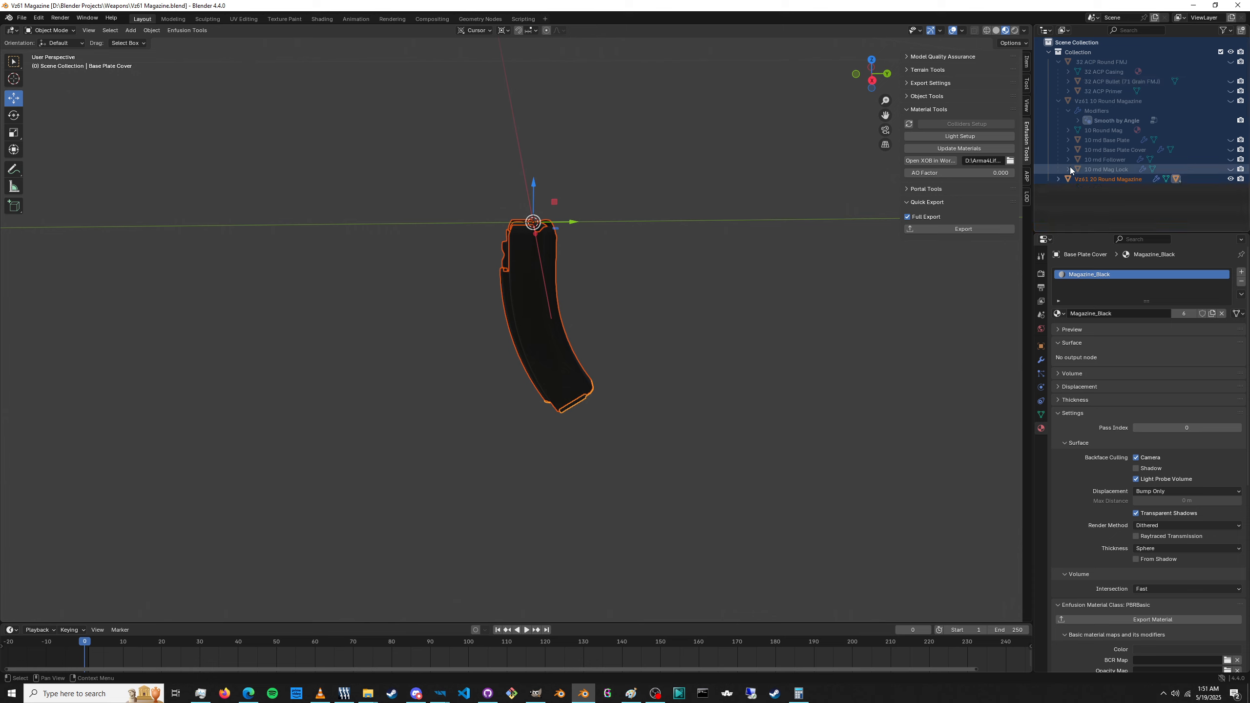
{"action": "left_click", "coordinate": [1135, 62]}
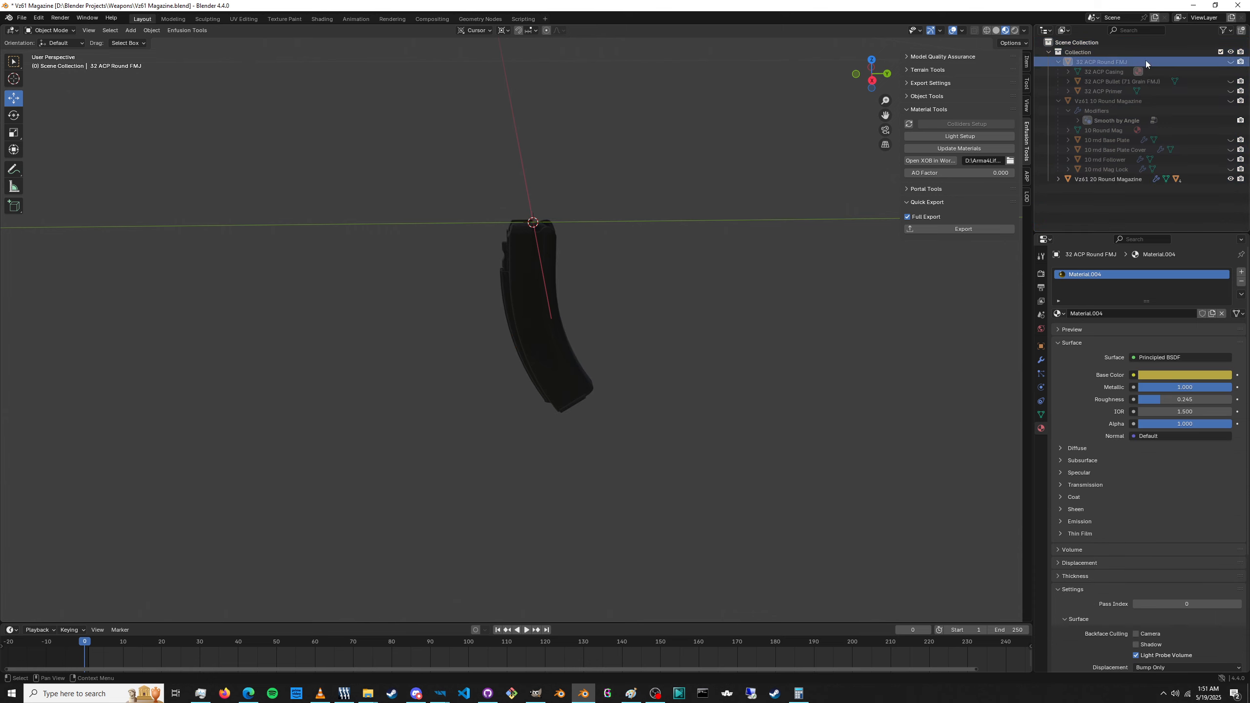
{"action": "left_click", "coordinate": [1130, 101]}
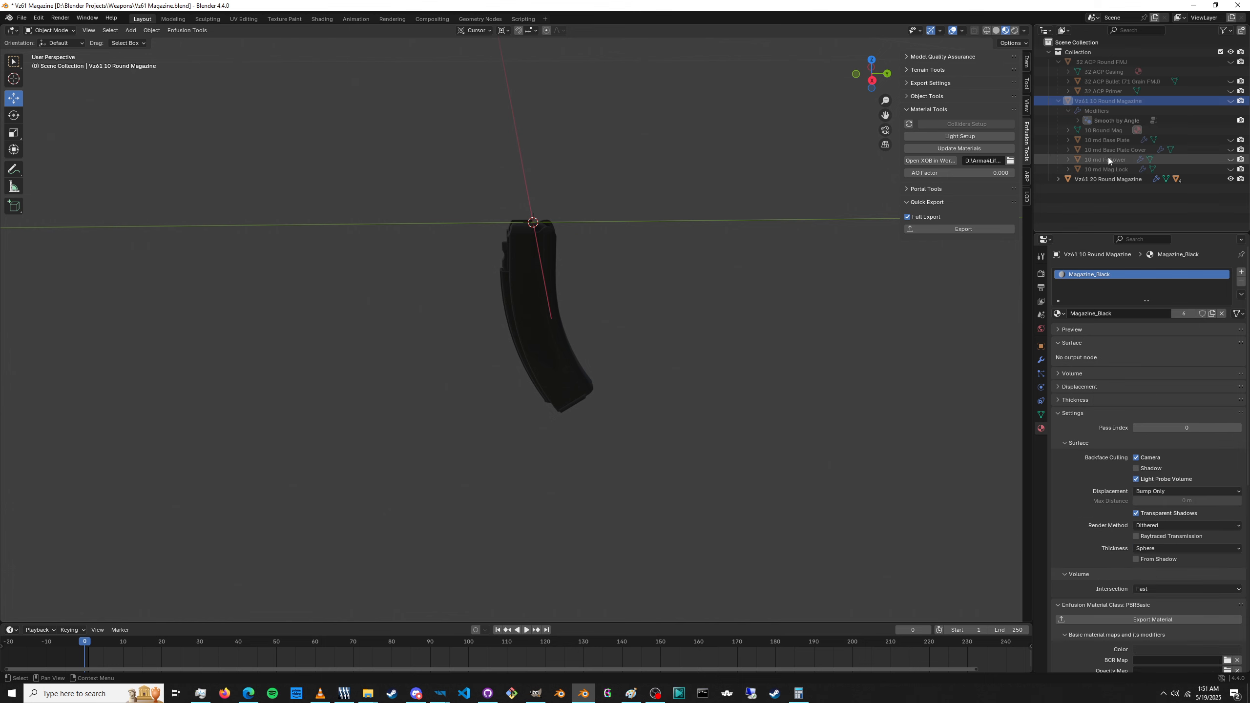
{"action": "left_click", "coordinate": [1124, 64]}
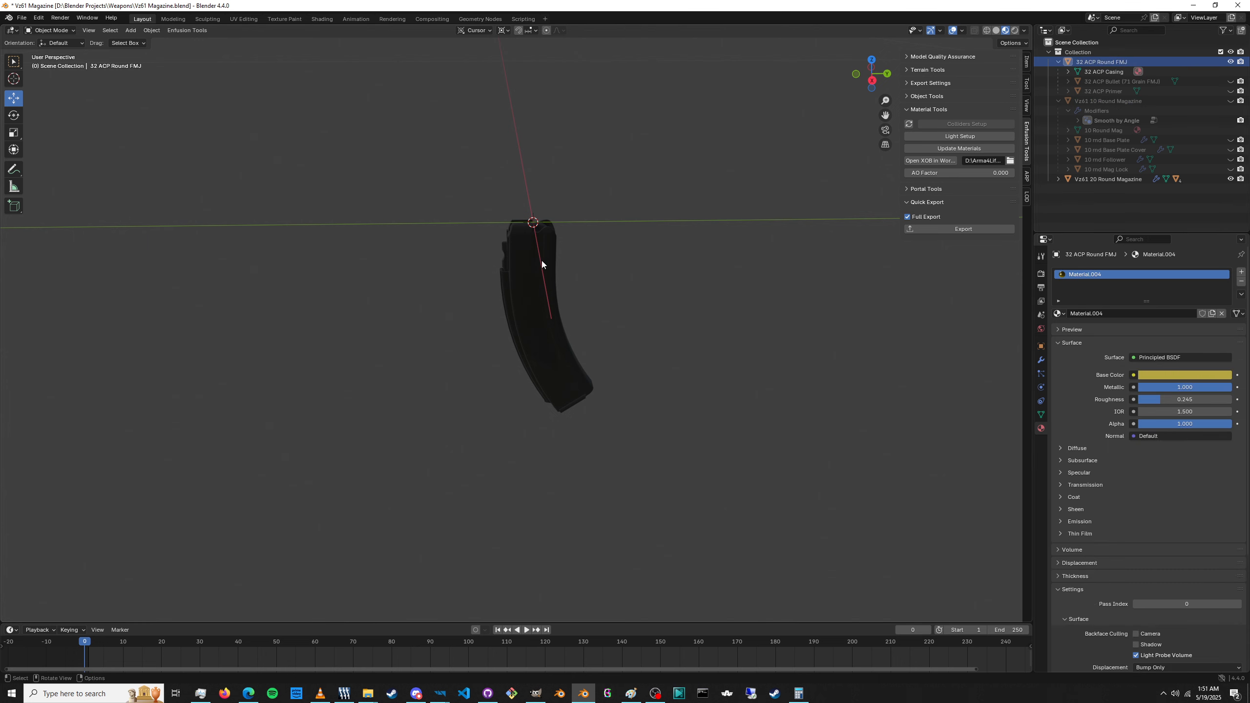
{"action": "left_click", "coordinate": [1130, 102]}
{"action": "left_click", "coordinate": [1104, 72]}
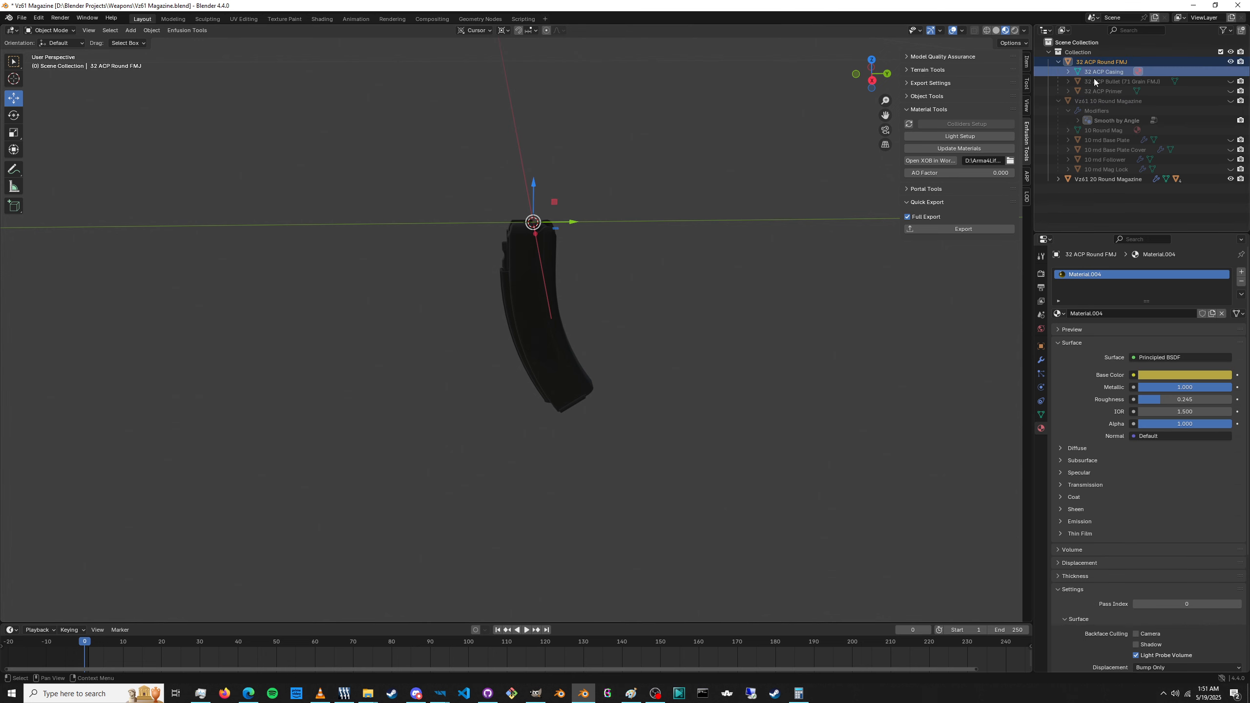
Hide the Vz61 20 Round Magazine object and reselect the 32 ACP Casing mesh.
{"action": "key", "text": "KP_Decimal"}
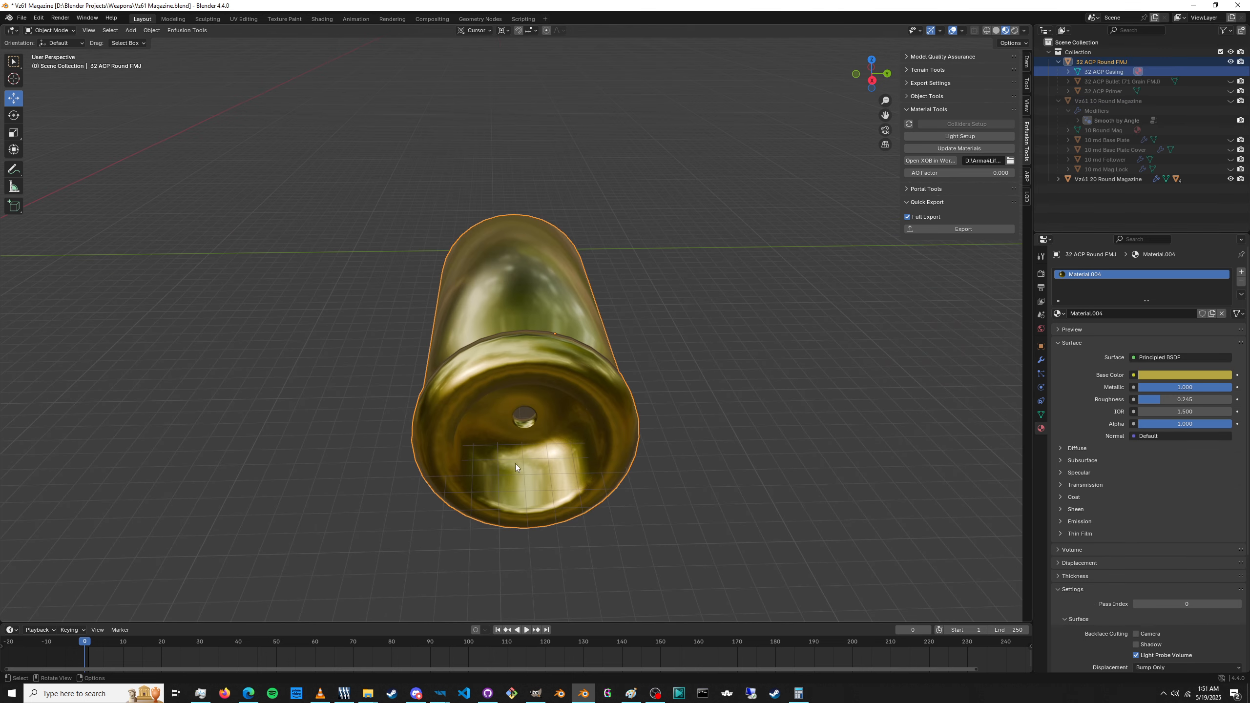
{"action": "left_click", "coordinate": [1098, 180]}
{"action": "scroll", "coordinate": [315, 267], "scroll_direction": "down", "scroll_amount": 1}
{"action": "middle_click_drag", "start_coordinate": [455, 296], "coordinate": [600, 301]}
{"action": "scroll", "coordinate": [599, 282], "scroll_direction": "down", "scroll_amount": 6}
{"action": "scroll", "coordinate": [582, 270], "scroll_direction": "down", "scroll_amount": 4}
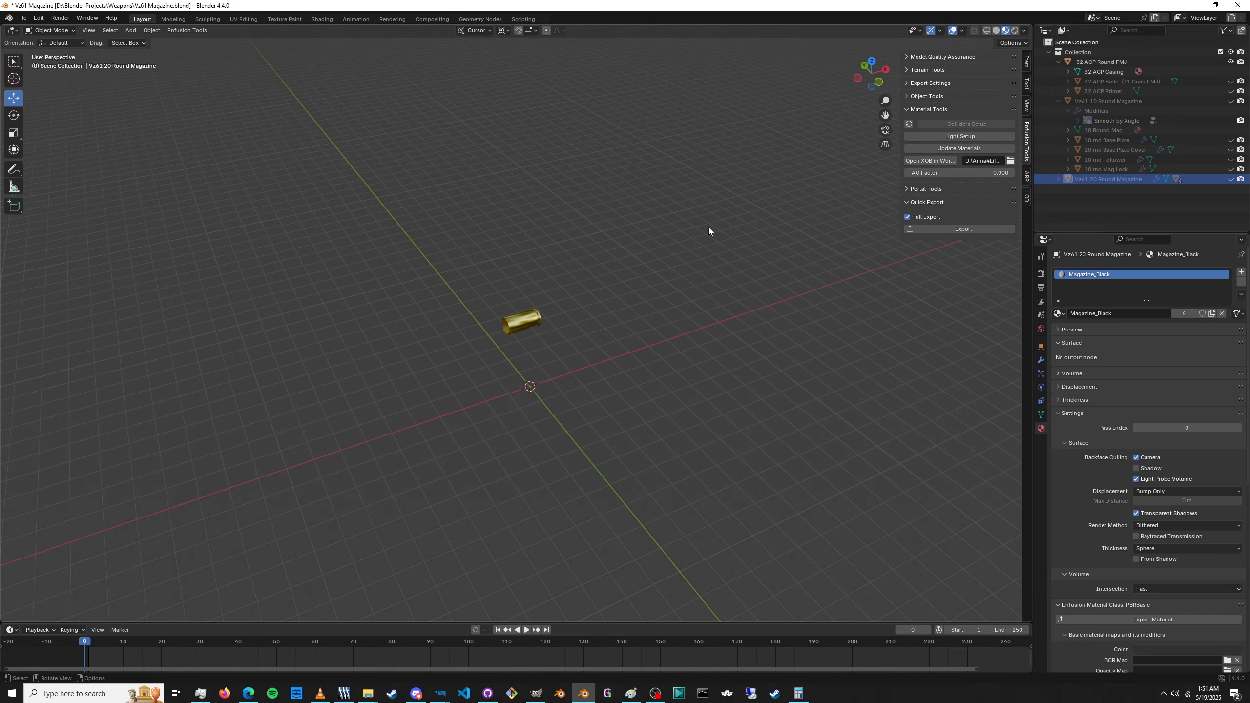
{"action": "left_click", "coordinate": [1125, 71]}
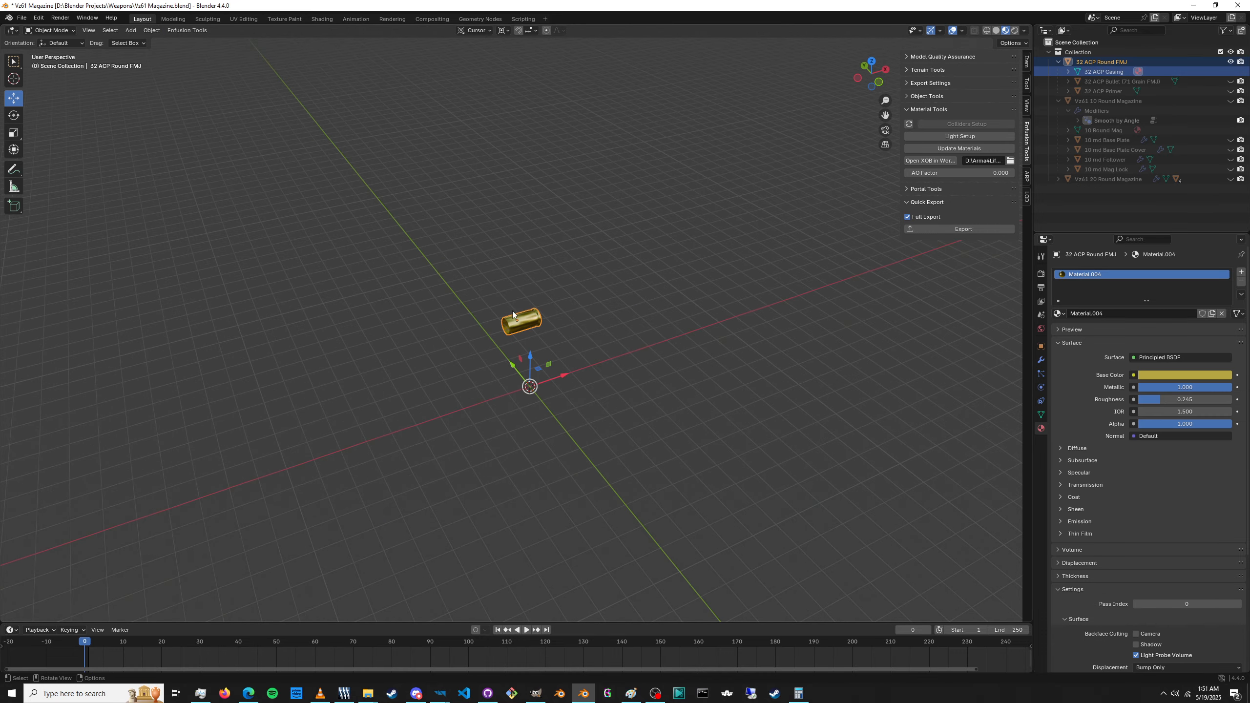
Apply Geometry to Origin to the casing, followed by Origin to Geometry.
{"action": "right_click", "coordinate": [522, 318]}
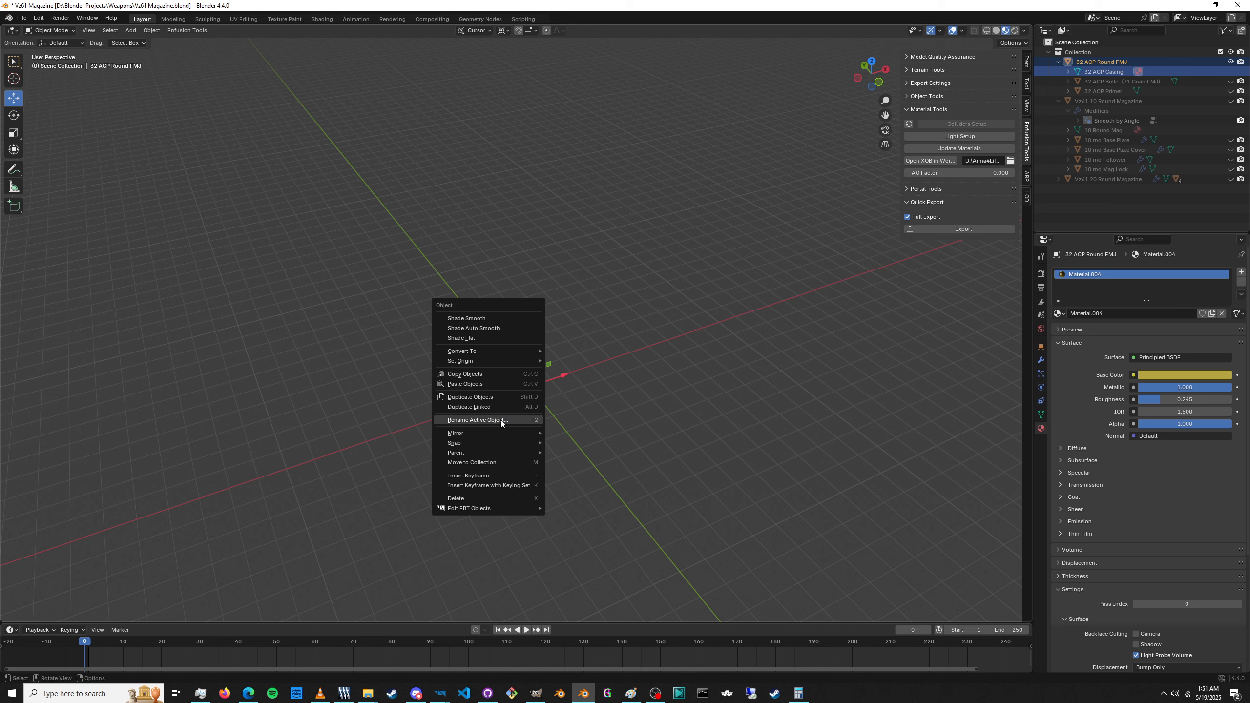
{"action": "mouse_move", "coordinate": [520, 360]}
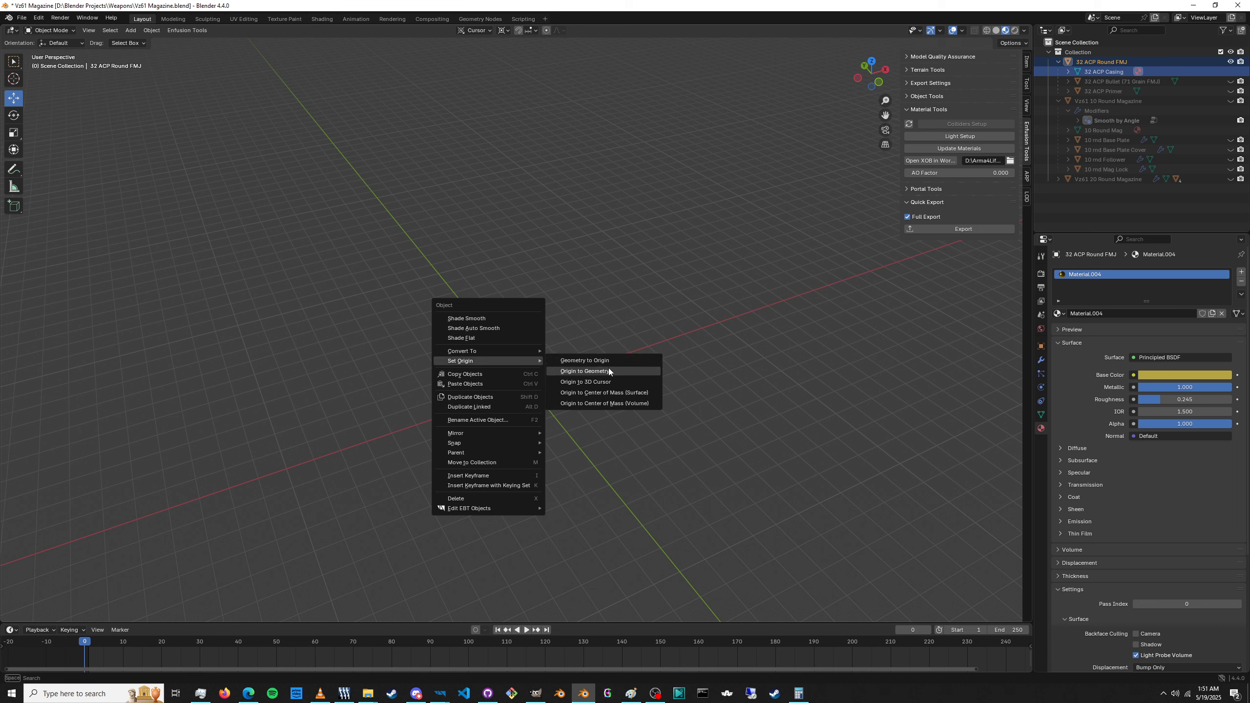
{"action": "left_click", "coordinate": [630, 360]}
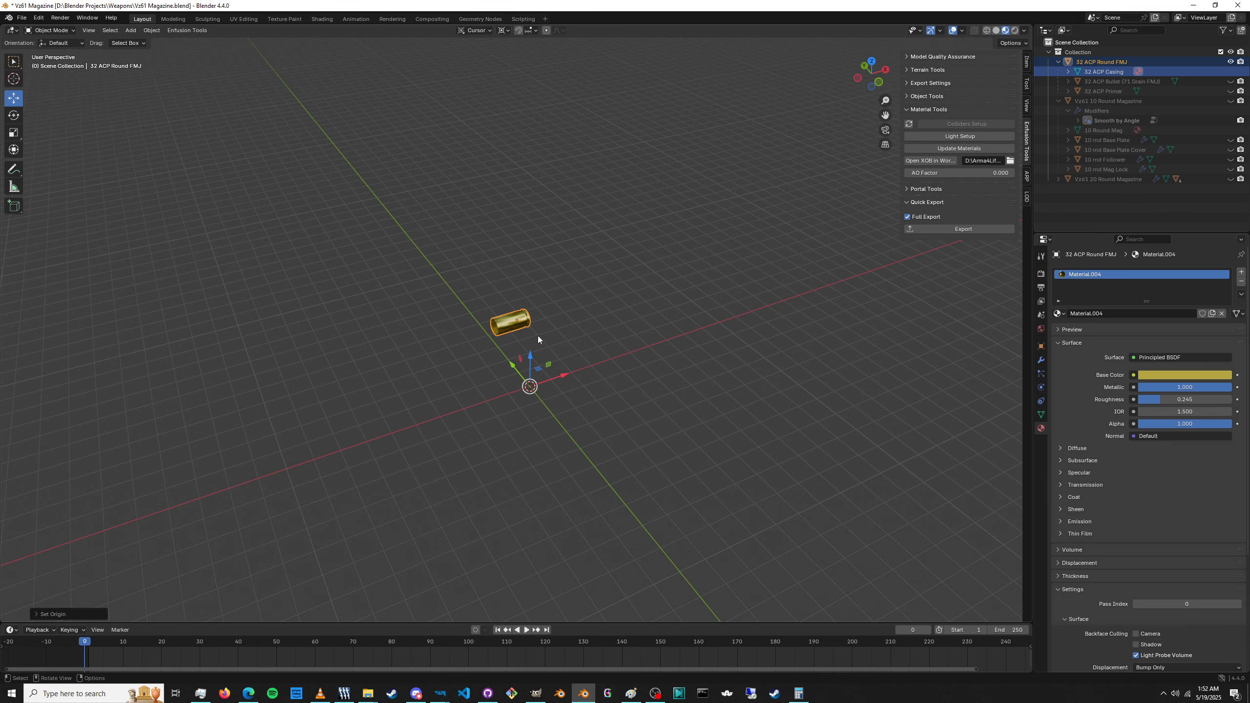
{"action": "middle_click_drag", "start_coordinate": [537, 326], "coordinate": [537, 322]}
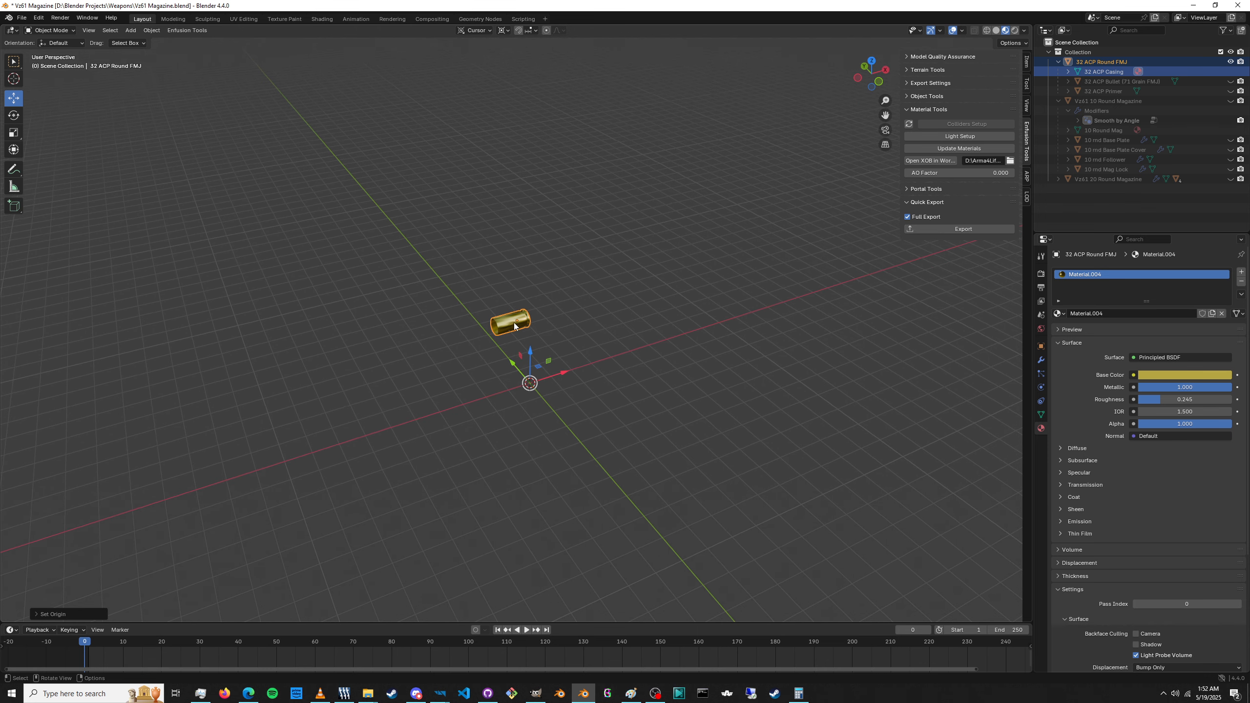
{"action": "right_click", "coordinate": [514, 323]}
{"action": "mouse_move", "coordinate": [504, 329]}
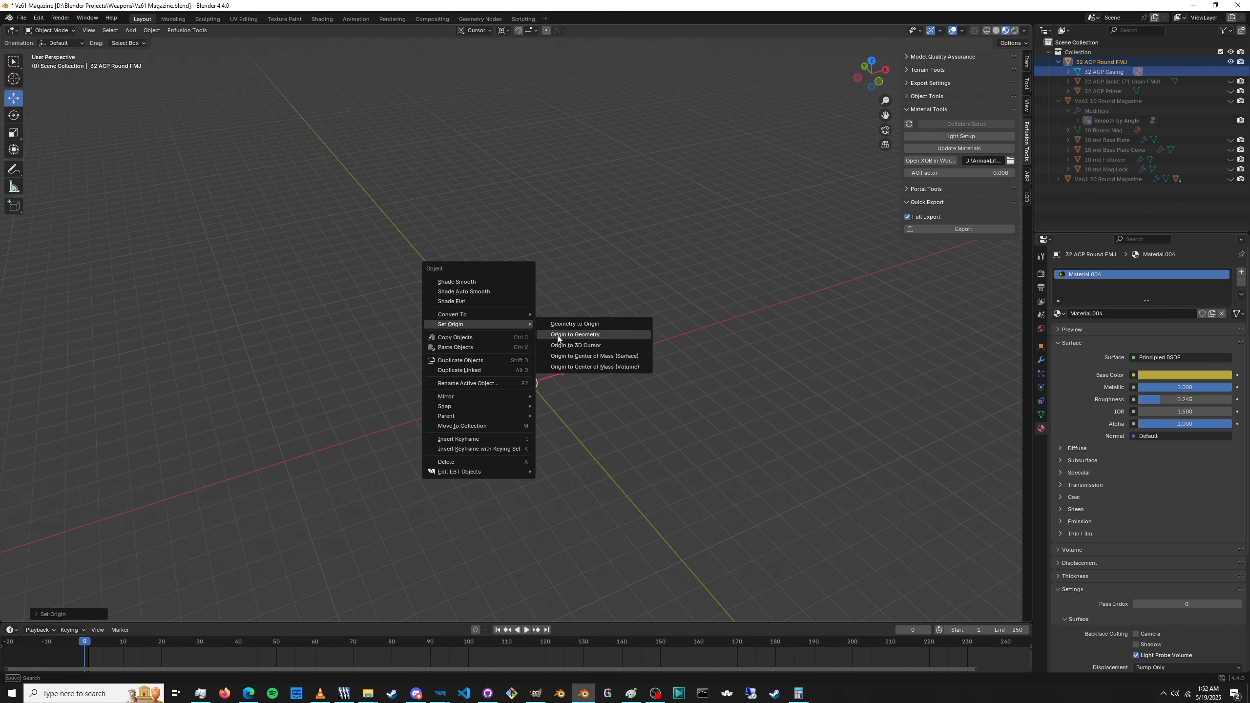
{"action": "left_click", "coordinate": [562, 336]}
{"action": "scroll", "coordinate": [520, 324], "scroll_direction": "up", "scroll_amount": 5}
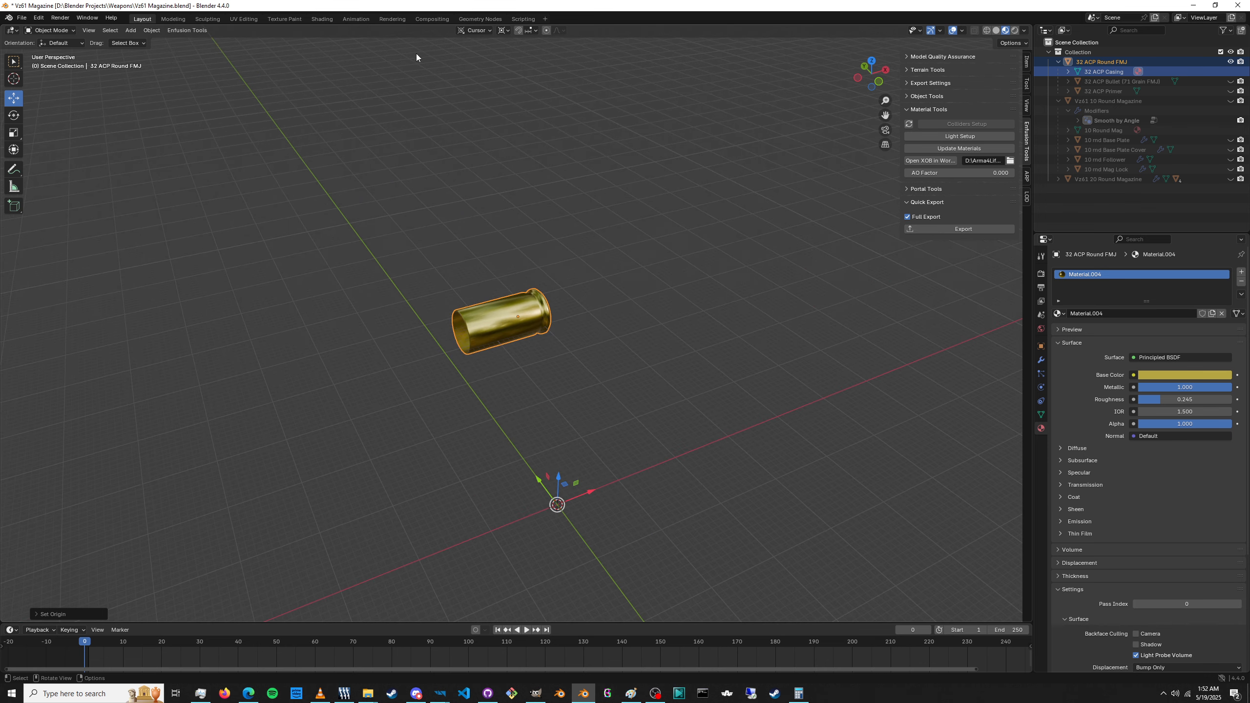
Set the transform orientation to Global and the transform pivot point to Active Element.
{"action": "left_click", "coordinate": [480, 31]}
{"action": "left_click", "coordinate": [463, 63]}
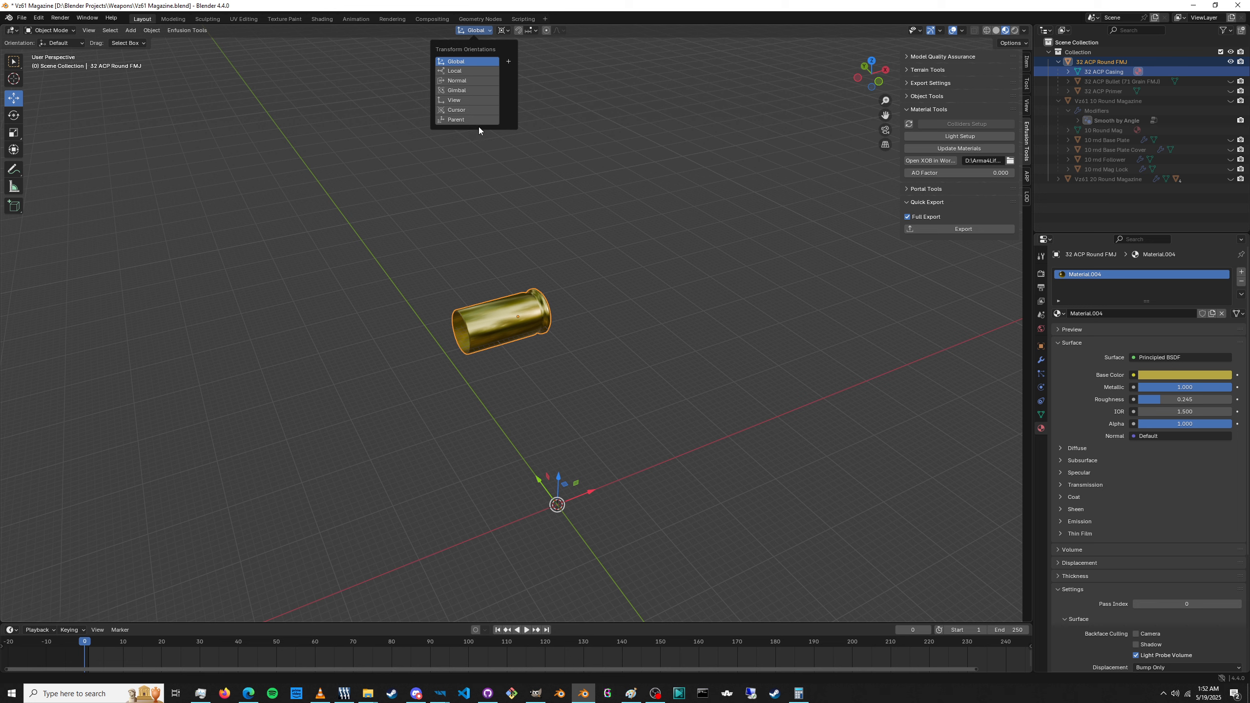
{"action": "left_click", "coordinate": [502, 32]}
{"action": "left_click", "coordinate": [502, 32]}
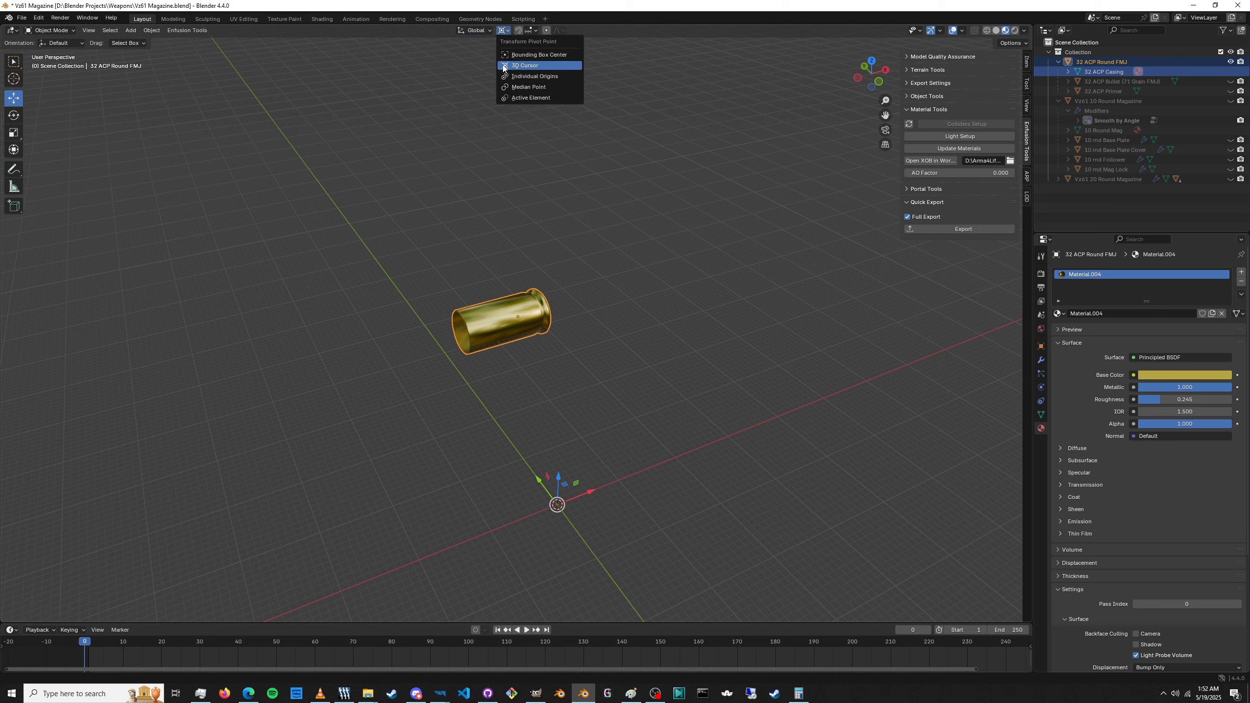
{"action": "left_click", "coordinate": [506, 97]}
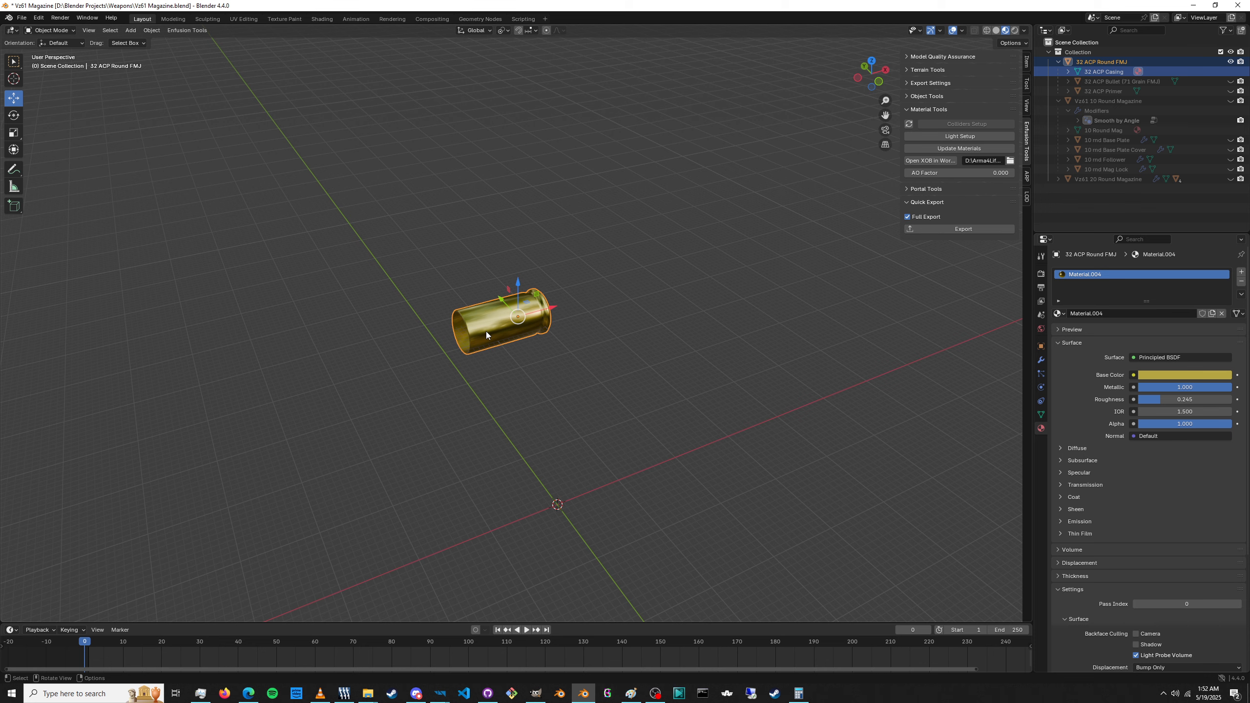
Lower the casing along Z and, in the top orthographic view, move it onto the crossing of the world X and Y axes.
{"action": "left_click_drag", "start_coordinate": [518, 279], "coordinate": [595, 485]}
{"action": "key", "text": "KP_Decimal"}
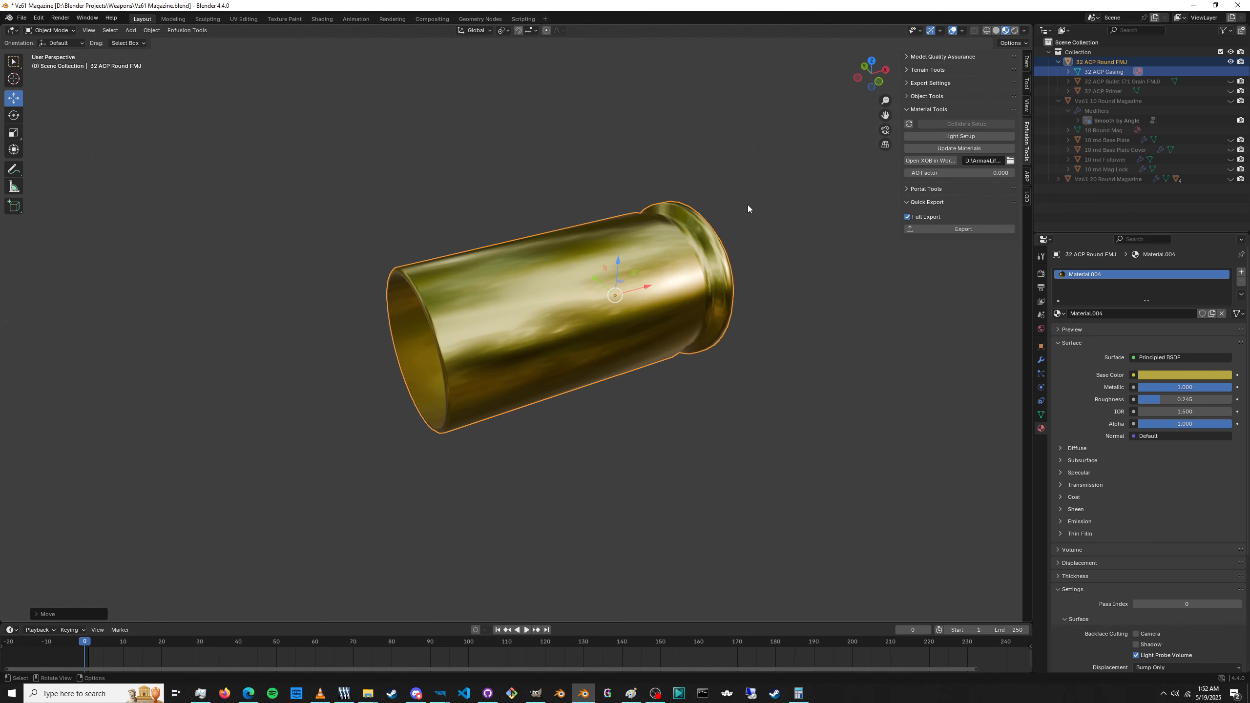
{"action": "left_click", "coordinate": [872, 60]}
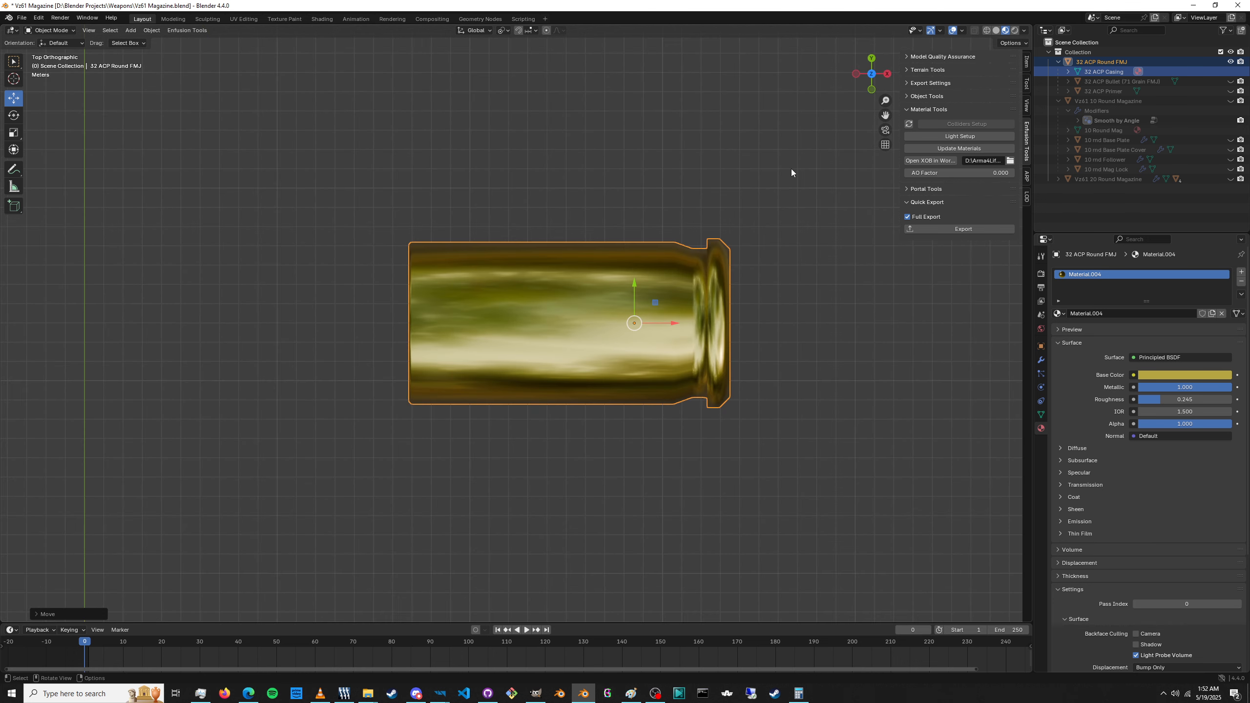
{"action": "scroll", "coordinate": [634, 327], "scroll_direction": "down", "scroll_amount": 5}
{"action": "left_click_drag", "start_coordinate": [547, 324], "coordinate": [474, 377]}
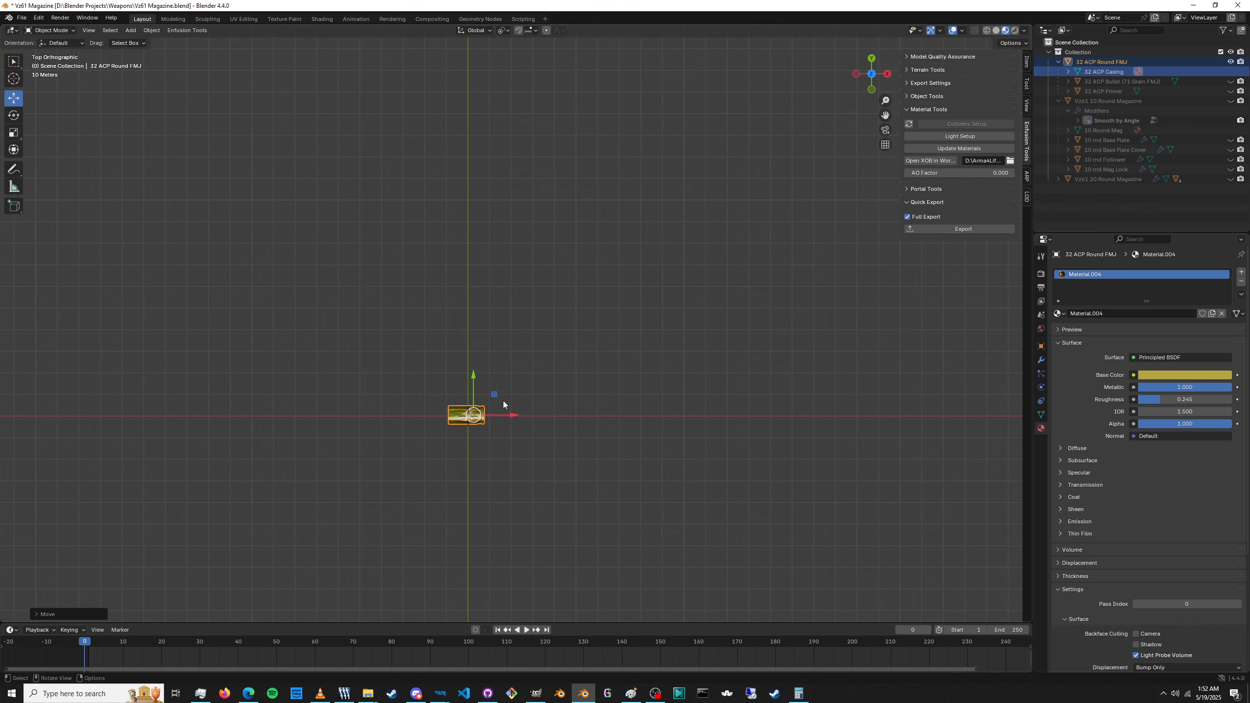
Raise the casing to the height of the world origin and shift it slightly along positive X around the 3D cursor.
{"action": "middle_click_drag", "start_coordinate": [461, 425], "coordinate": [483, 344]}
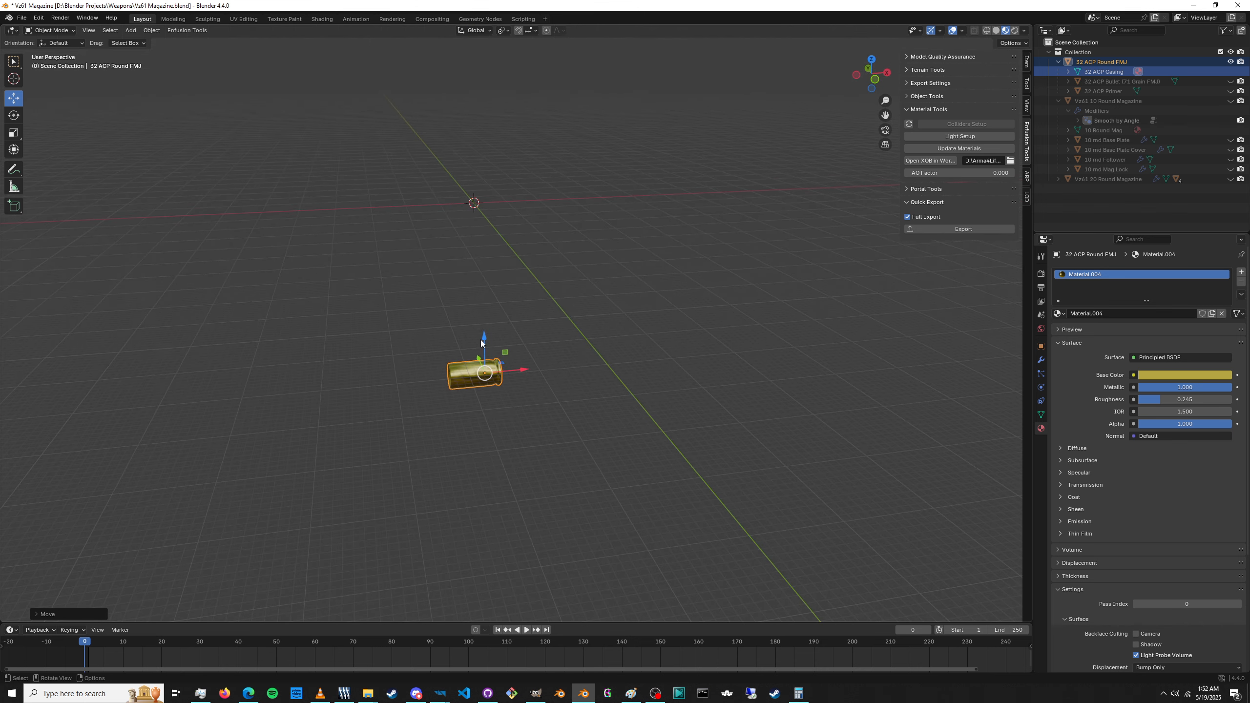
{"action": "left_click_drag", "start_coordinate": [485, 338], "coordinate": [486, 193]}
{"action": "key", "text": "KP_Decimal"}
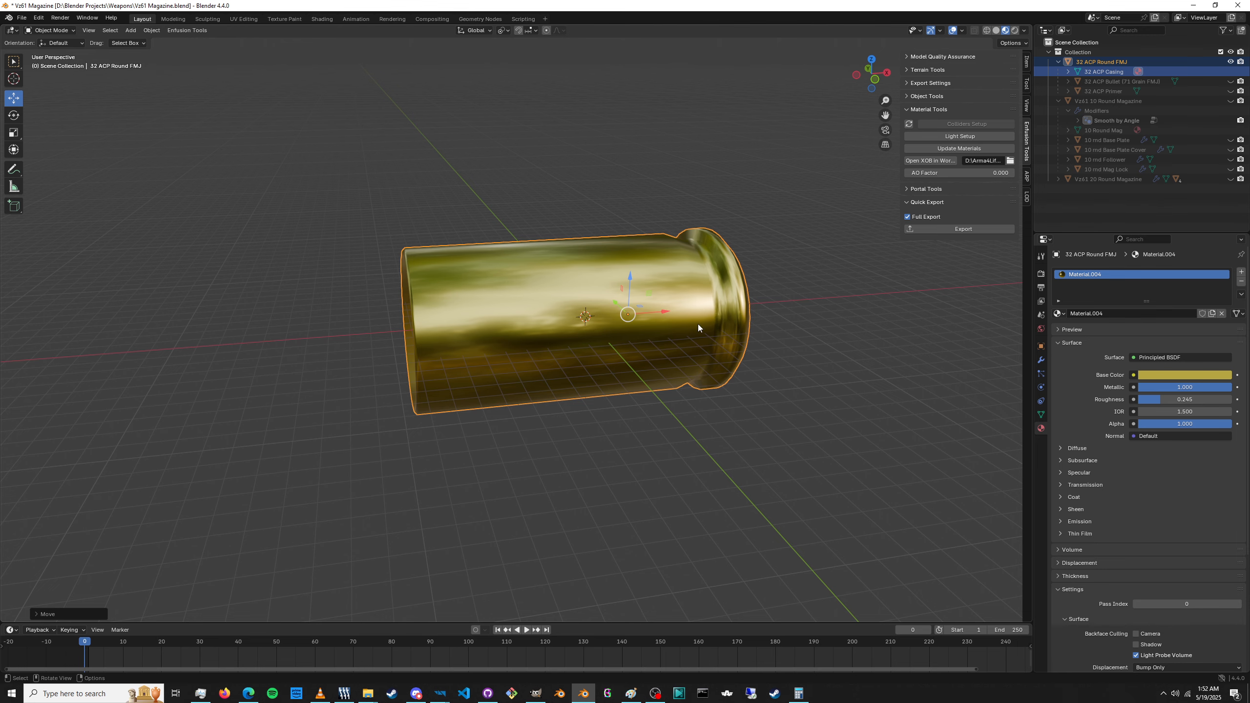
{"action": "middle_click_drag", "start_coordinate": [697, 325], "coordinate": [672, 332]}
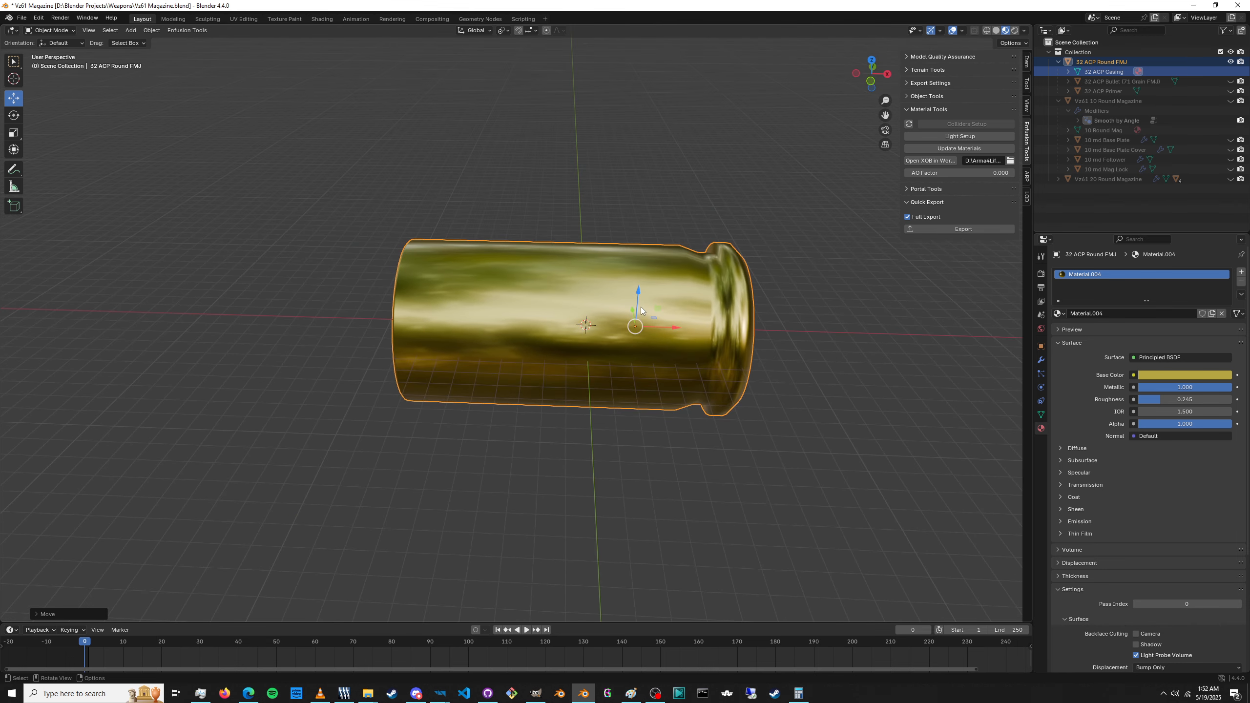
{"action": "left_click_drag", "start_coordinate": [679, 329], "coordinate": [687, 329]}
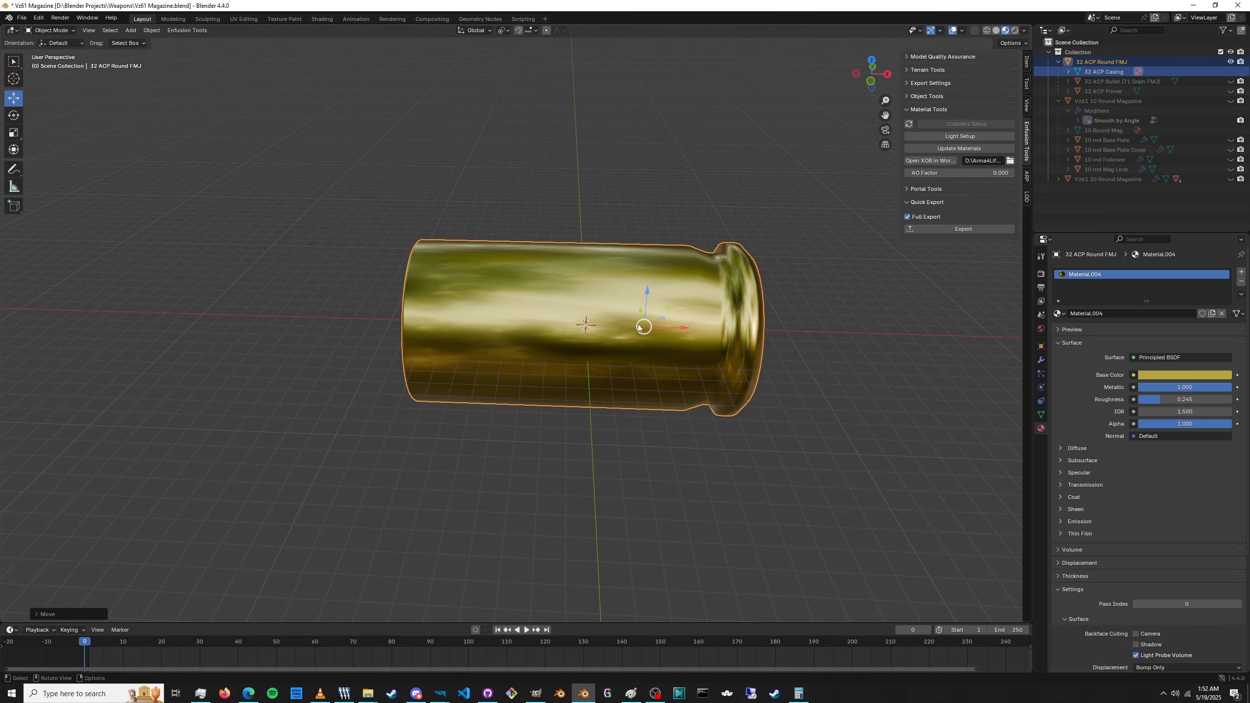
Set the casing's origin to the 3D cursor and save the Blender file.
{"action": "right_click", "coordinate": [580, 324]}
{"action": "mouse_move", "coordinate": [555, 325]}
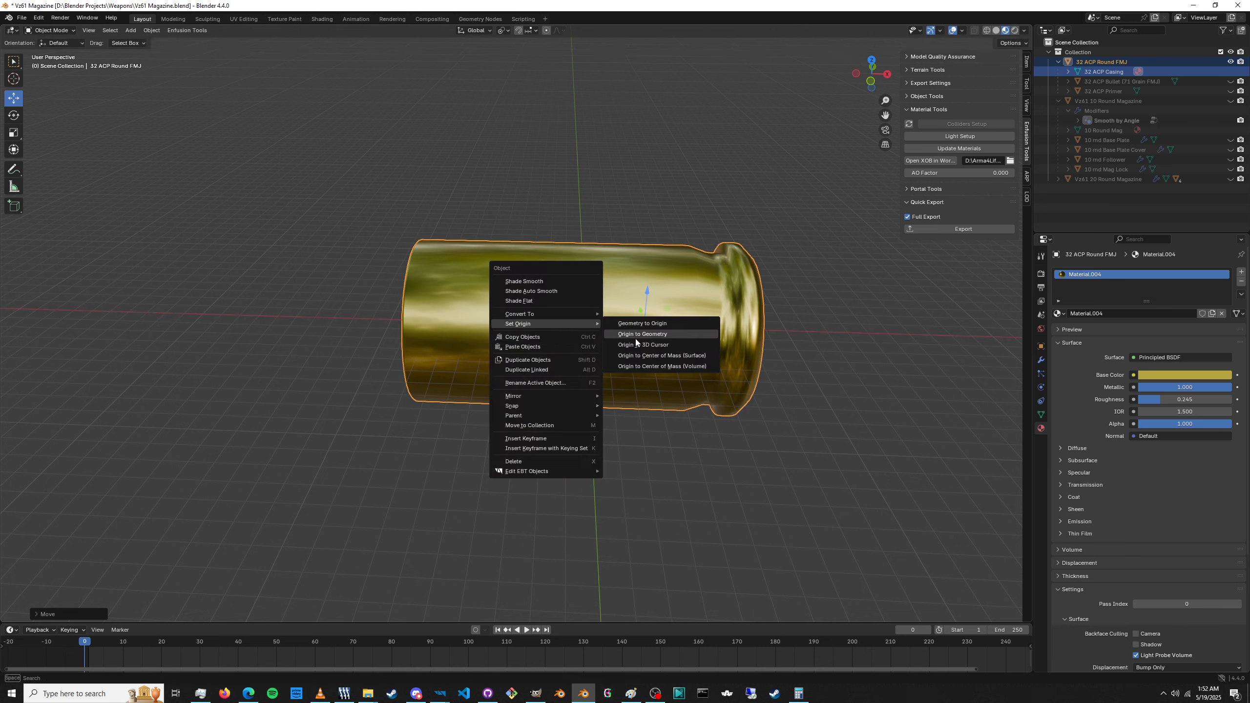
{"action": "left_click", "coordinate": [641, 344]}
{"action": "middle_click_drag", "start_coordinate": [638, 339], "coordinate": [616, 246]}
{"action": "key", "text": "ctrl+s"}
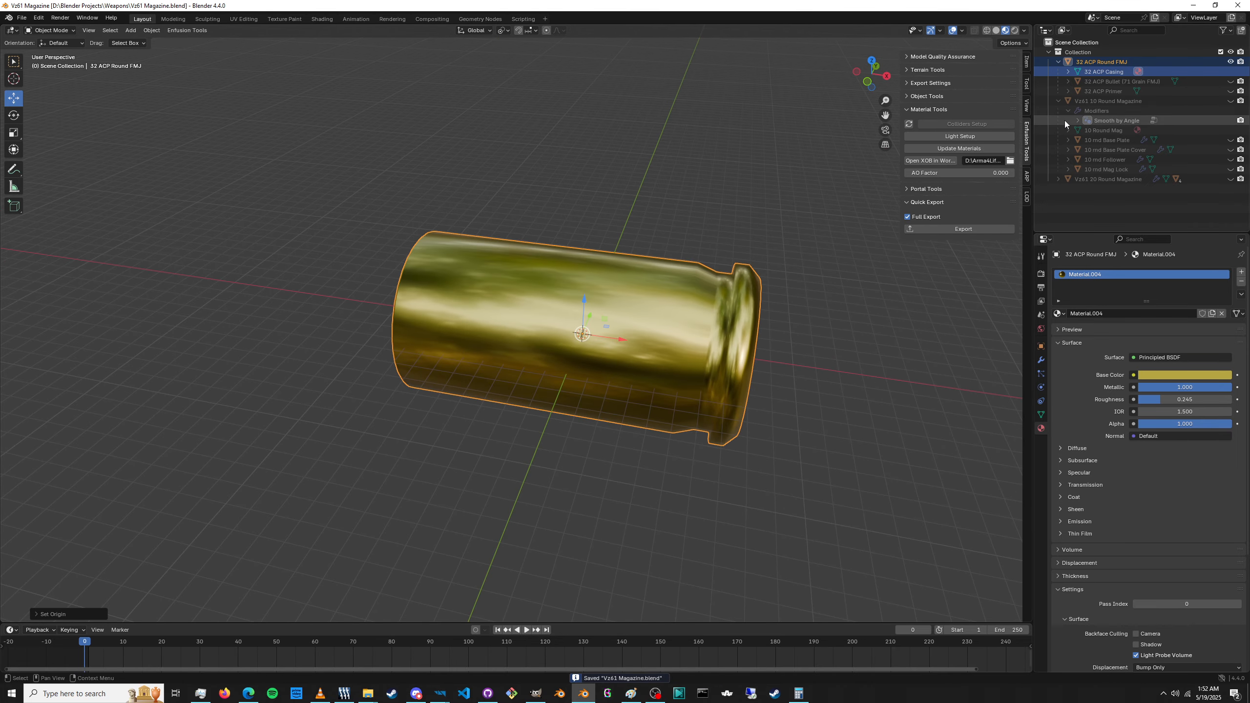
Select everything in the outliner and scale the casing down uniformly by 0.1, followed by a second uniform reduction.
{"action": "key", "text": "a"}
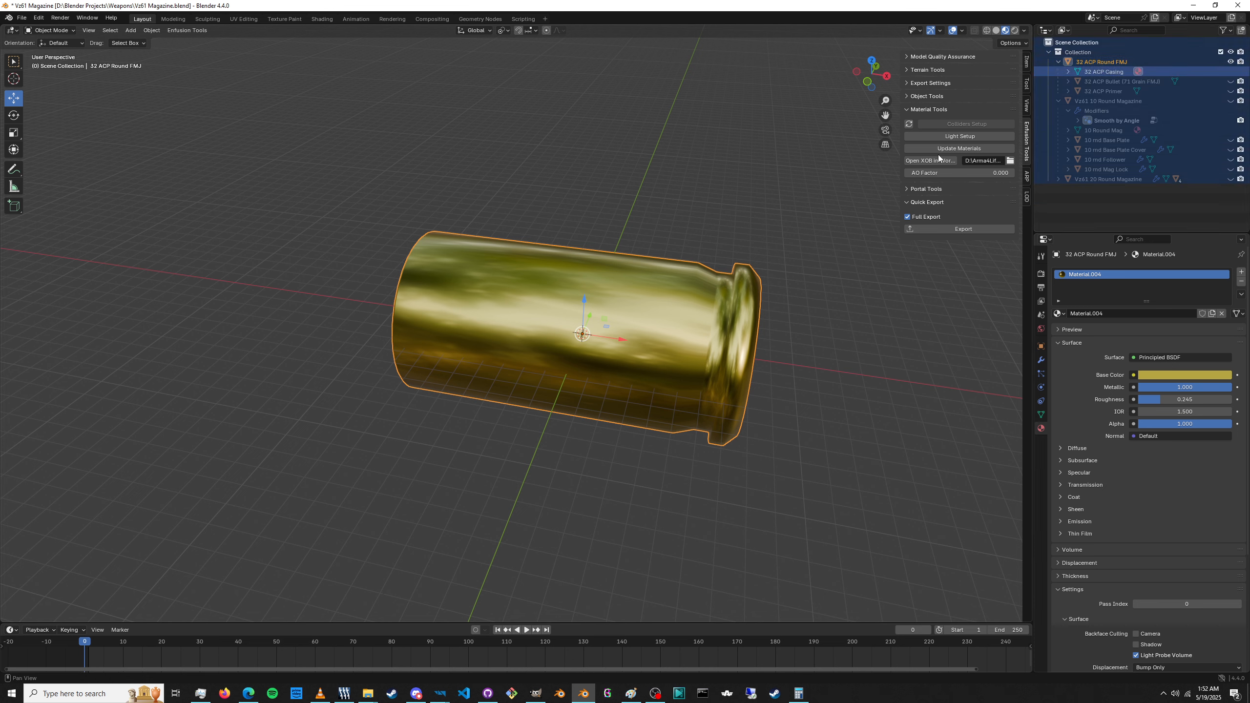
{"action": "left_click", "coordinate": [183, 31]}
{"action": "left_click", "coordinate": [14, 137]}
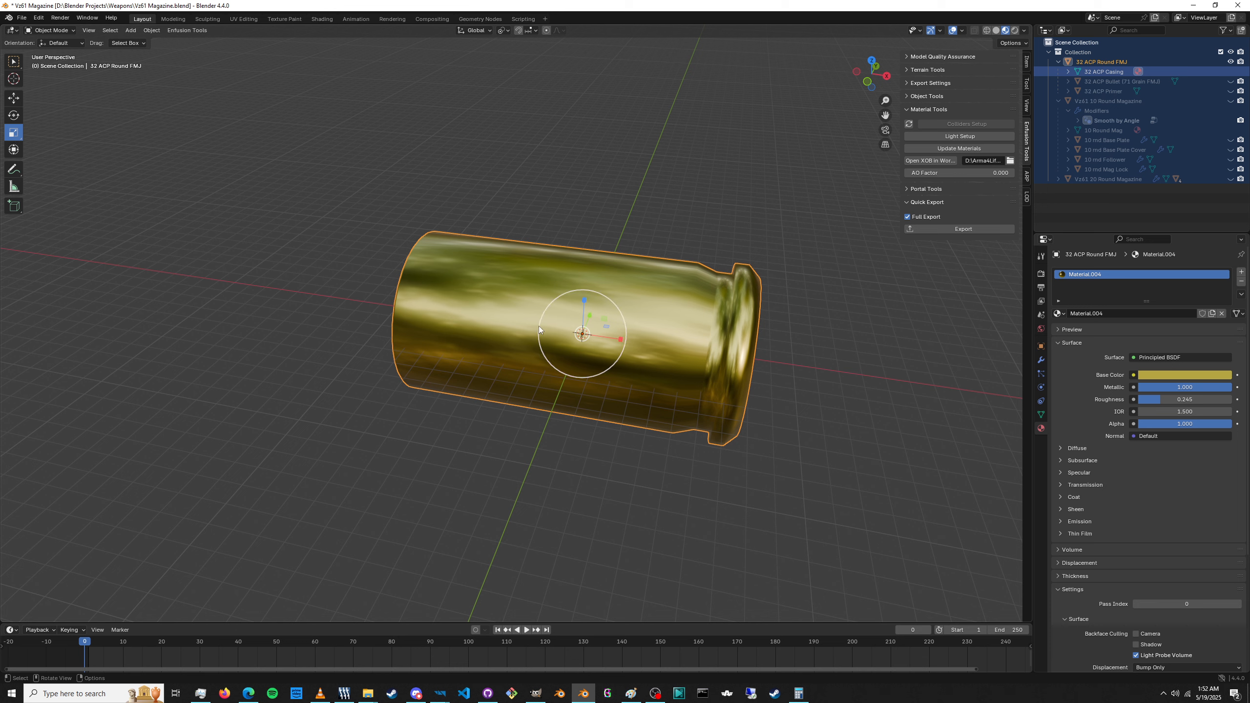
{"action": "left_click_drag", "start_coordinate": [593, 367], "coordinate": [583, 334]}
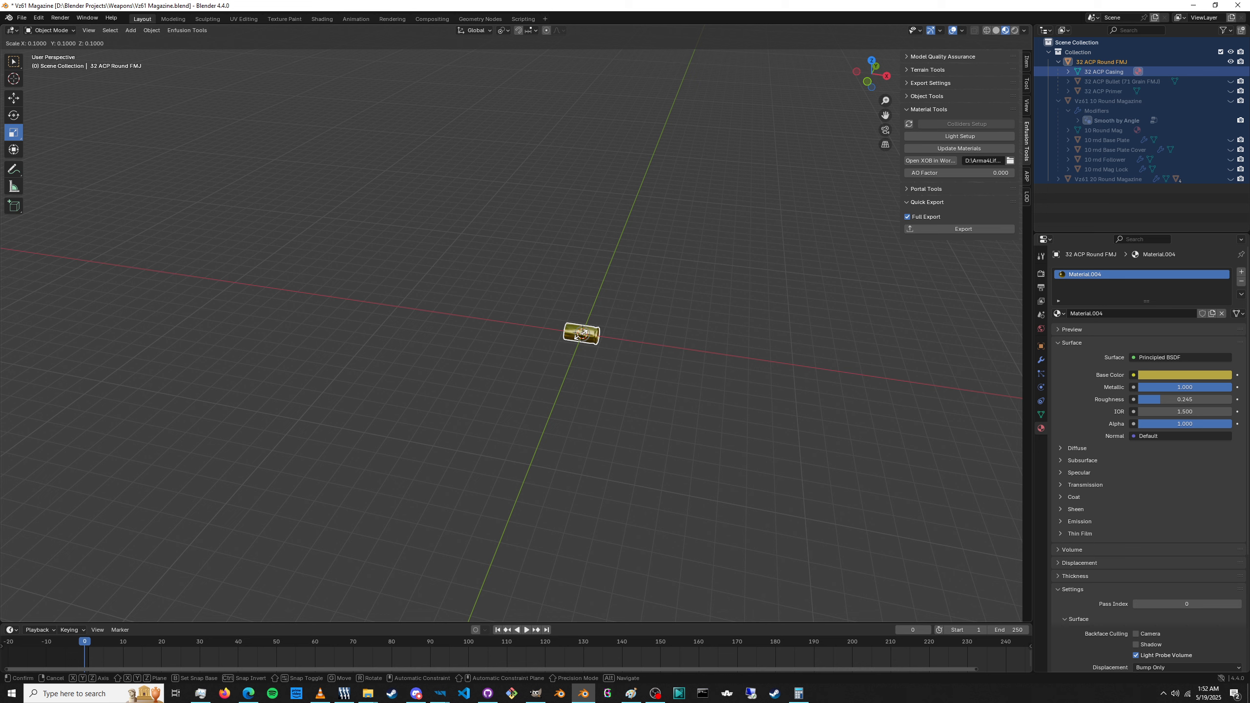
{"action": "mouse_move", "coordinate": [580, 335]}
{"action": "left_mouse_down"}
{"action": "mouse_move", "coordinate": [587, 364]}
{"action": "mouse_move", "coordinate": [589, 336]}
{"action": "left_mouse_up"}
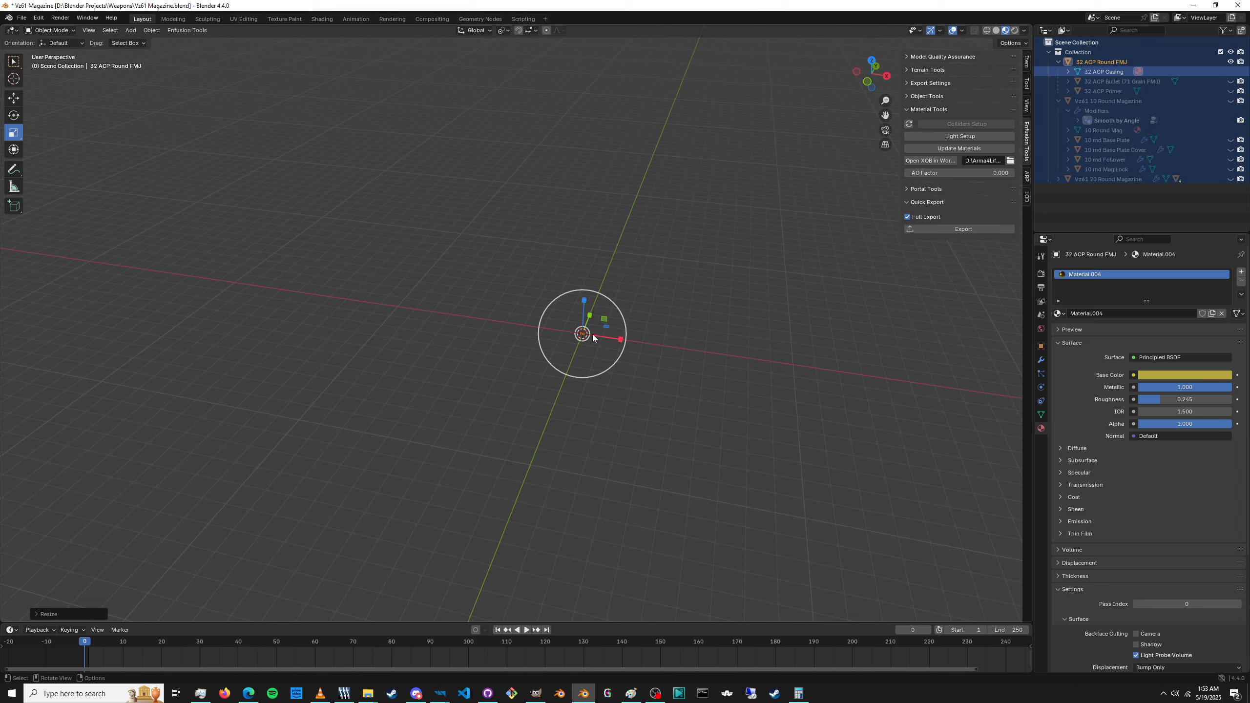
Scale the casing down uniformly once more about its centre and save the Blender file.
{"action": "scroll", "coordinate": [588, 338], "scroll_direction": "up", "scroll_amount": 10}
{"action": "key", "text": "KP_Decimal"}
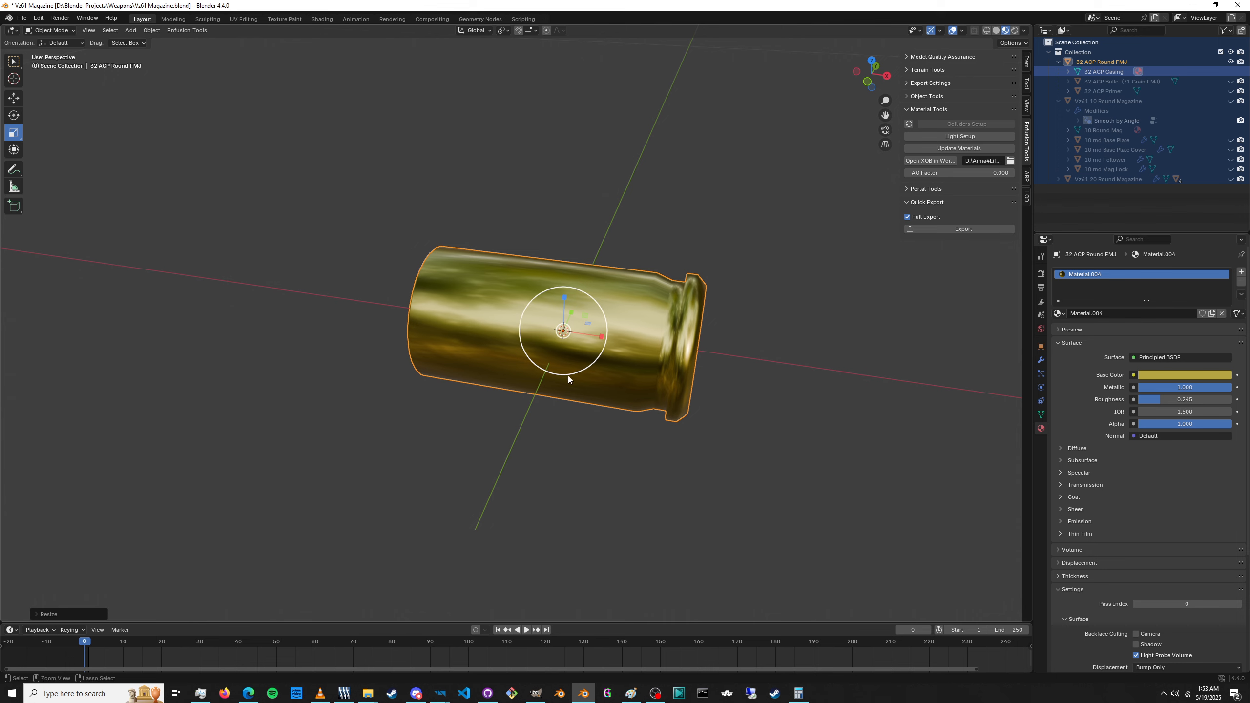
{"action": "left_click_drag", "start_coordinate": [568, 363], "coordinate": [565, 329]}
{"action": "key", "text": "ctrl+s"}
{"action": "middle_click_drag", "start_coordinate": [564, 320], "coordinate": [558, 309]}
{"action": "scroll", "coordinate": [559, 307], "scroll_direction": "up", "scroll_amount": 2}
{"action": "scroll", "coordinate": [554, 301], "scroll_direction": "up", "scroll_amount": 1}
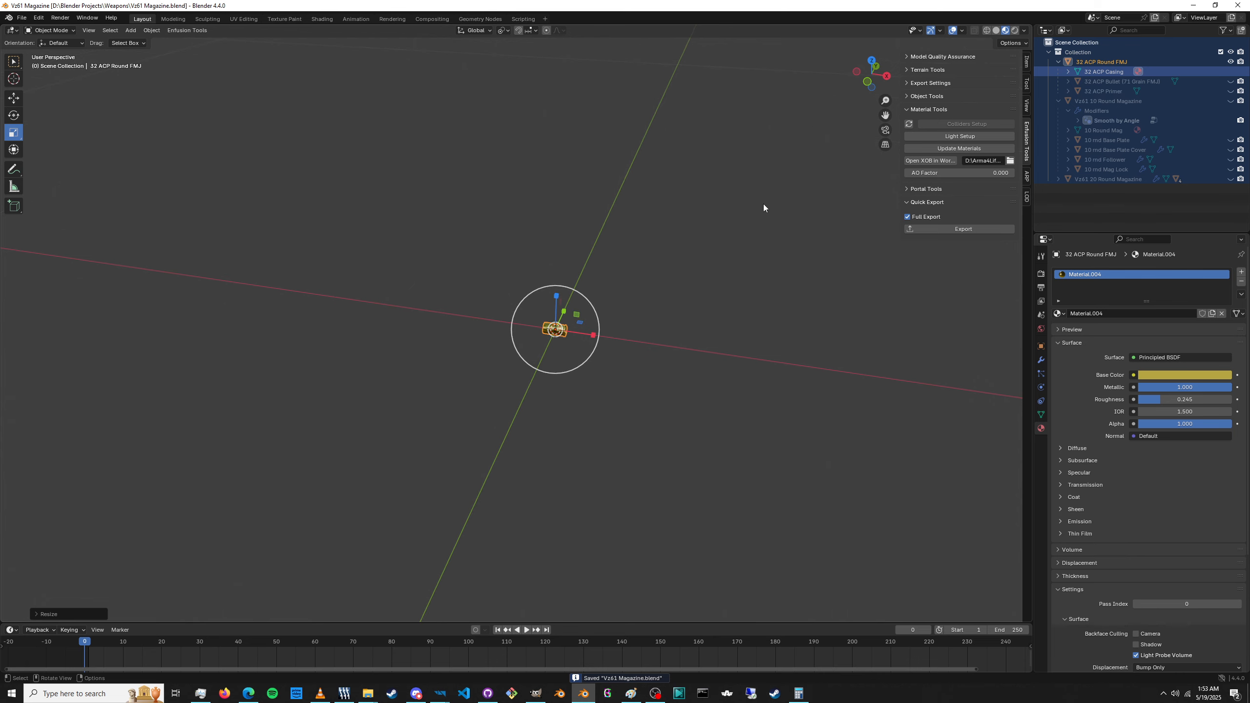
{"action": "key", "text": "KP_Decimal"}
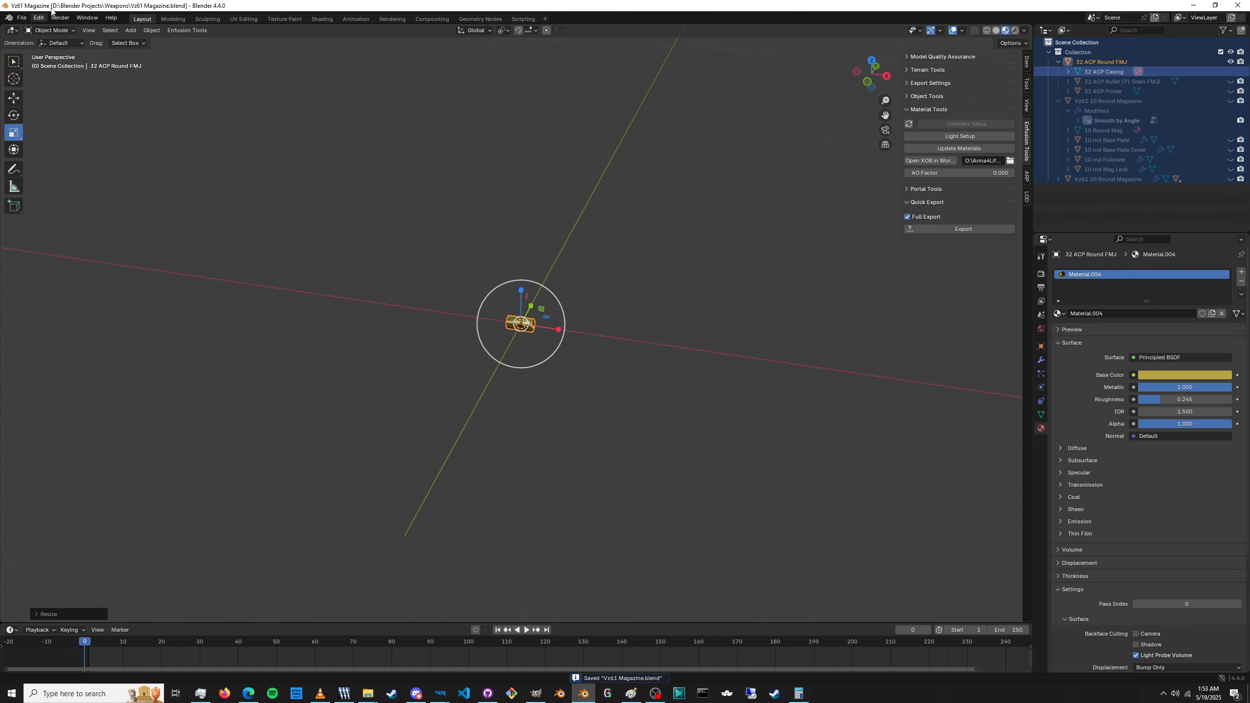
Export only the selected objects as FBX through Enfusion Tools, overwriting Casing_32ACP_FMJ.fbx in SourceFiles/Models/Weapons/Ammo.
{"action": "left_click", "coordinate": [180, 31]}
{"action": "mouse_move", "coordinate": [192, 52]}
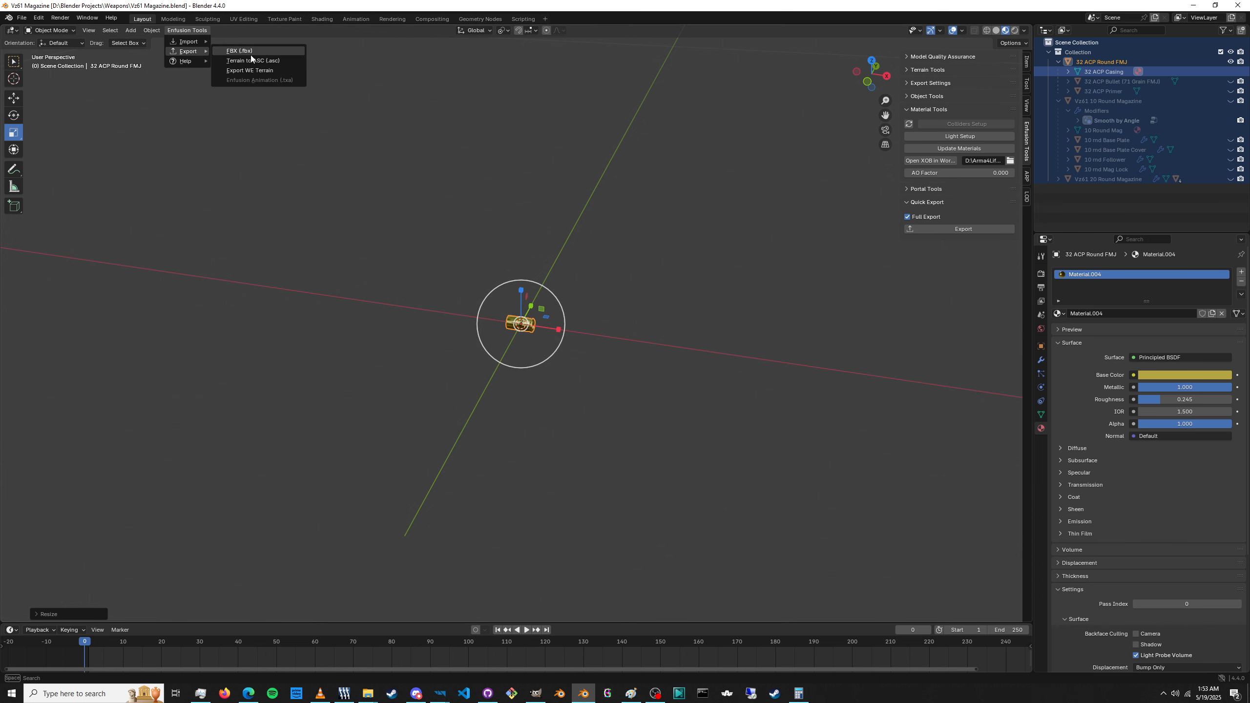
{"action": "left_click", "coordinate": [252, 60]}
{"action": "left_click", "coordinate": [406, 309]}
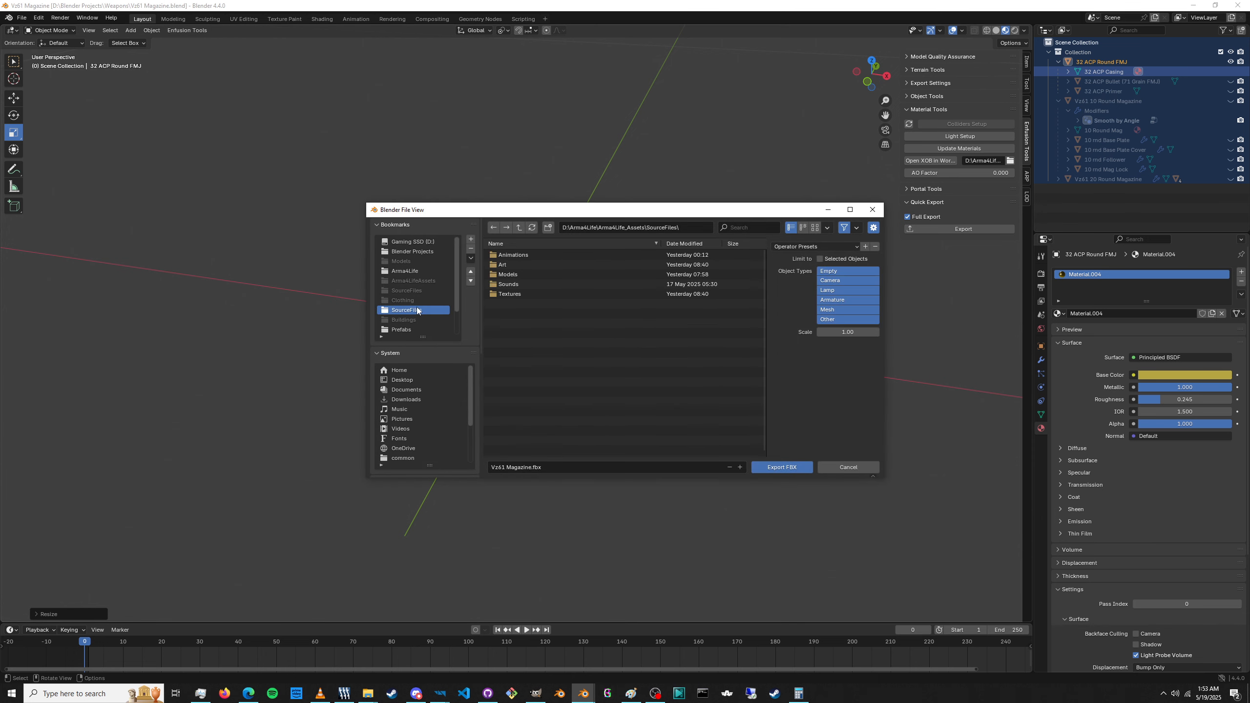
{"action": "left_click", "coordinate": [517, 276]}
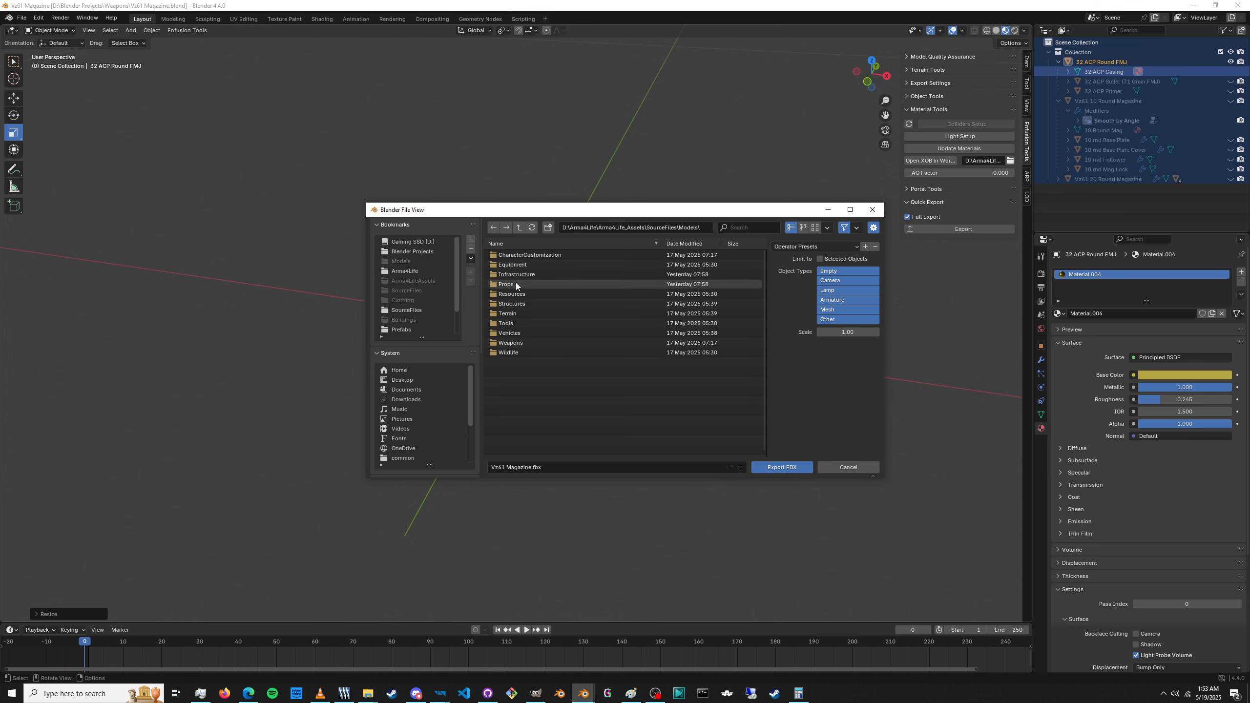
{"action": "left_click", "coordinate": [511, 342]}
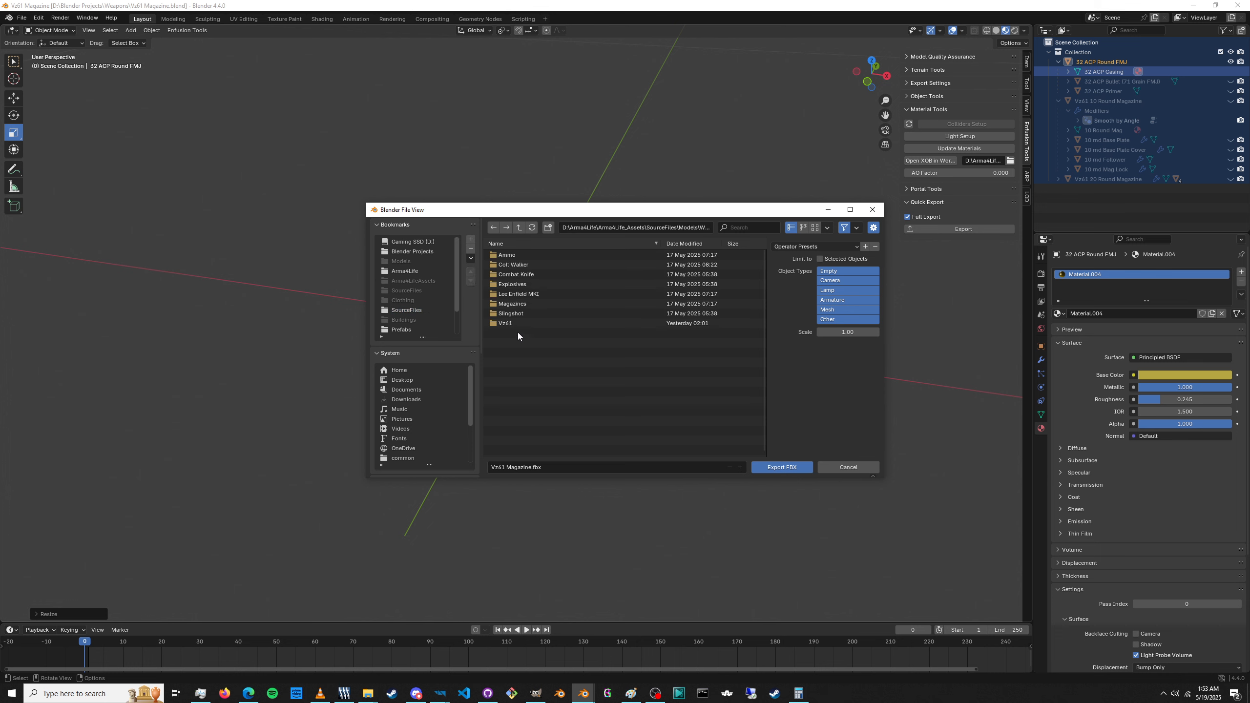
{"action": "left_click", "coordinate": [510, 255]}
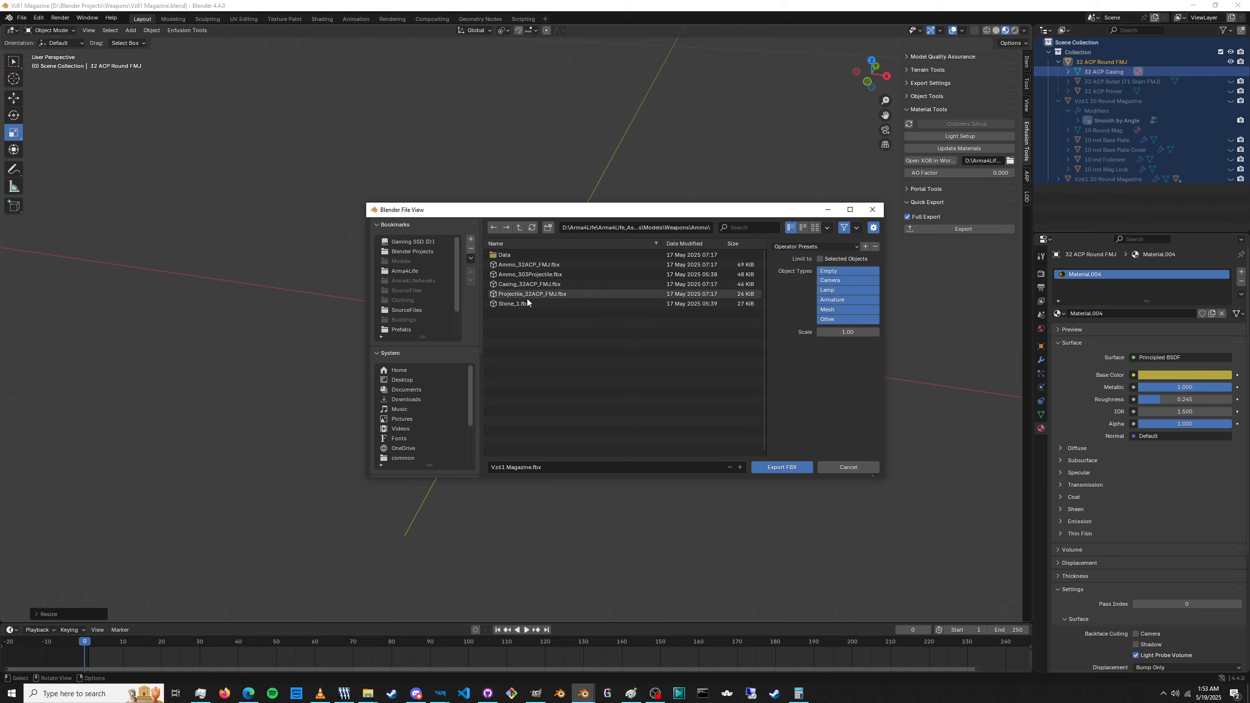
{"action": "left_click", "coordinate": [541, 285]}
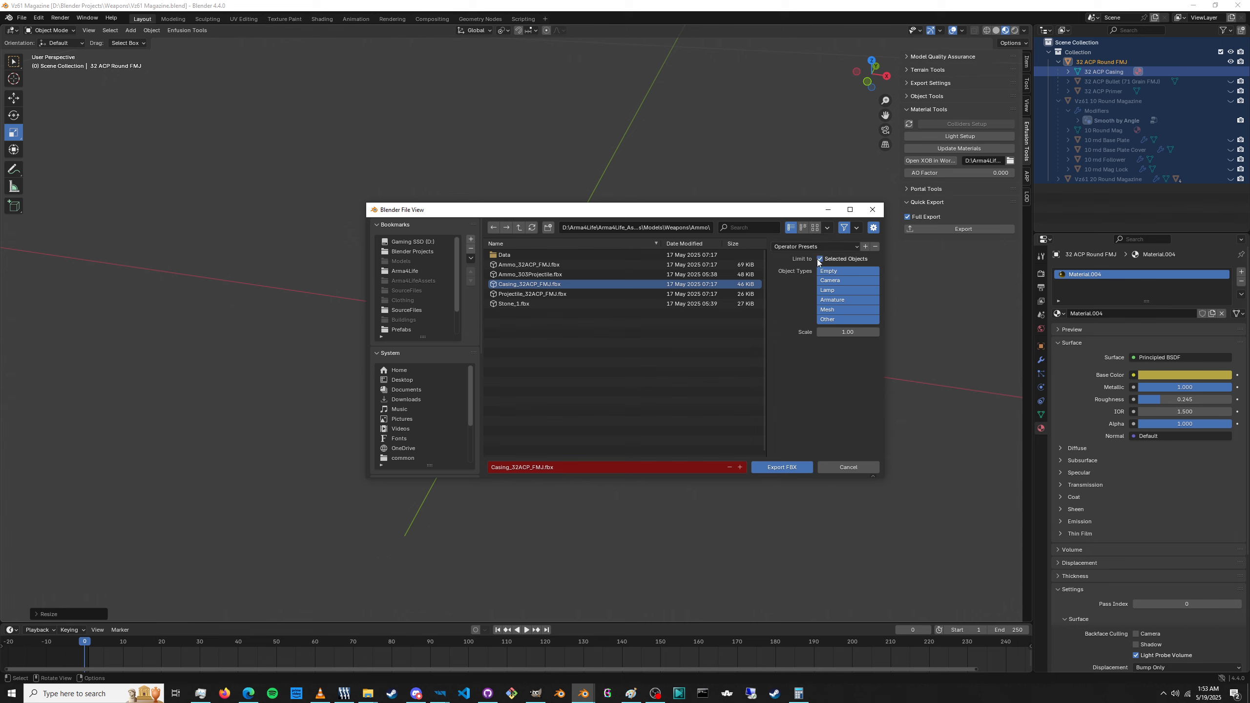
{"action": "left_click", "coordinate": [768, 467]}
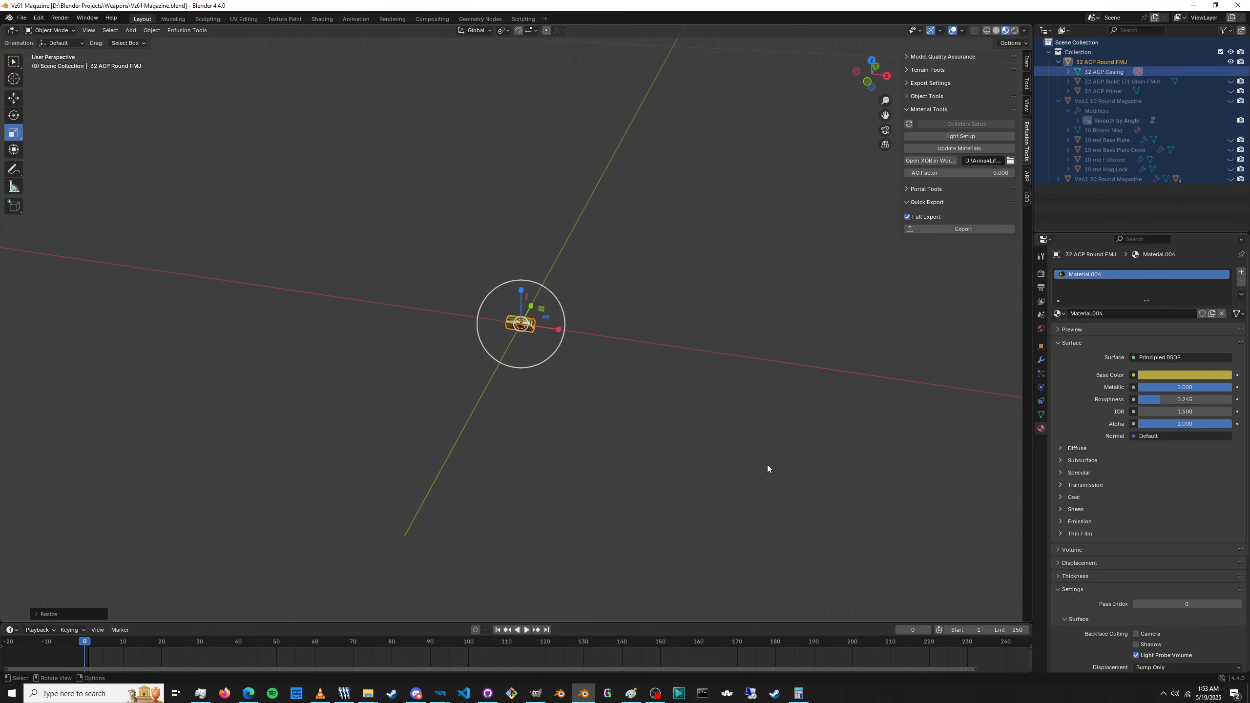
Save the Blender file, switch to Enfusion Workbench, dismiss the deleted-materials warning for the reimported casing, and switch to World Editor.
{"action": "key", "text": "ctrl+s"}
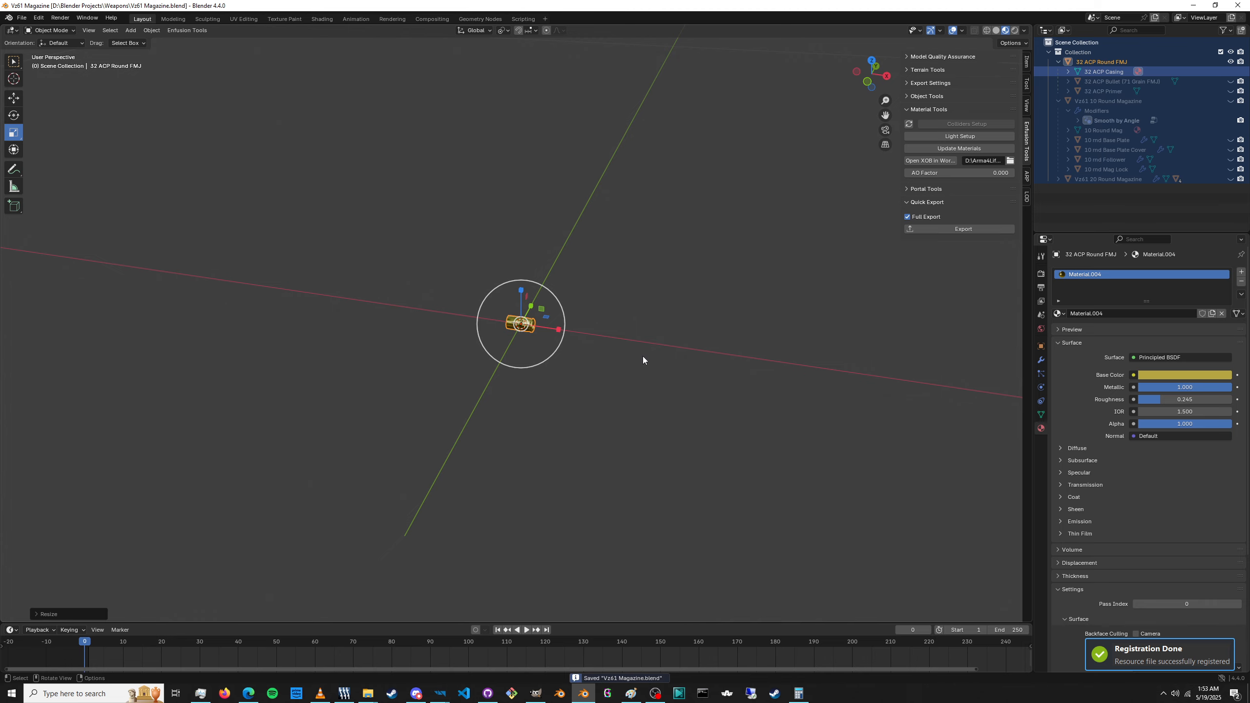
{"action": "key", "text": "alt+Tab"}
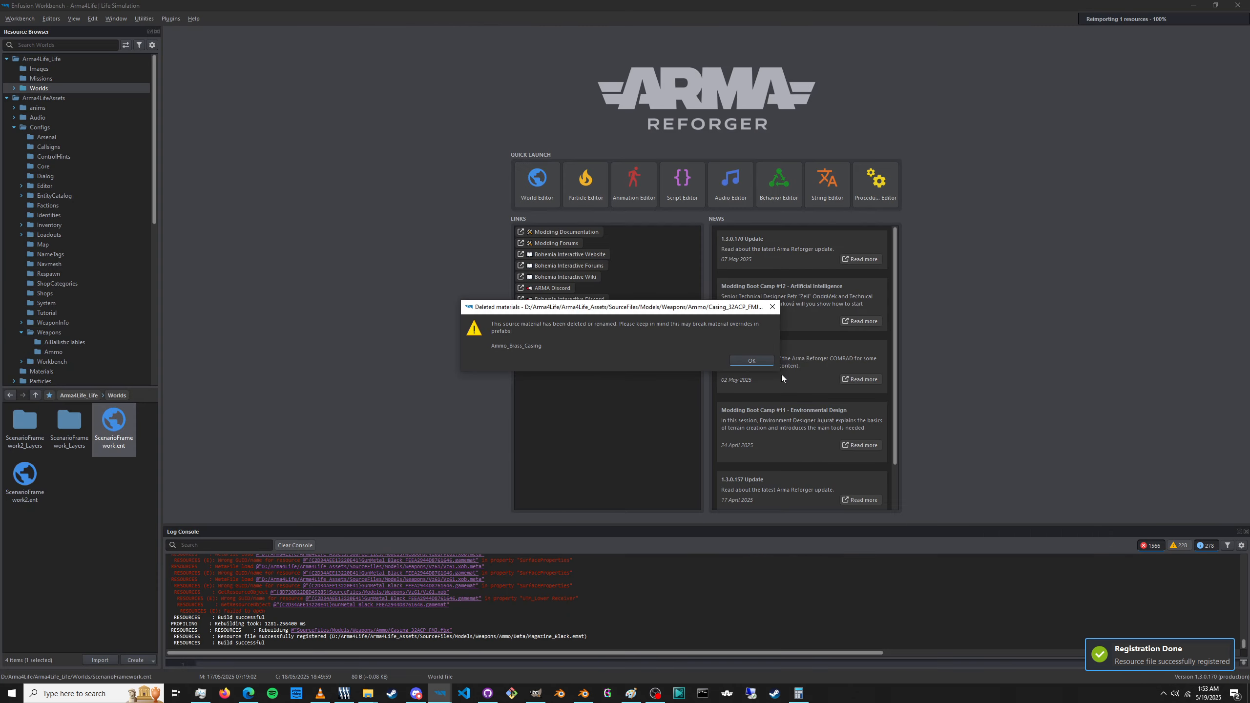
{"action": "left_click", "coordinate": [749, 359]}
{"action": "key", "text": "alt+Tab"}
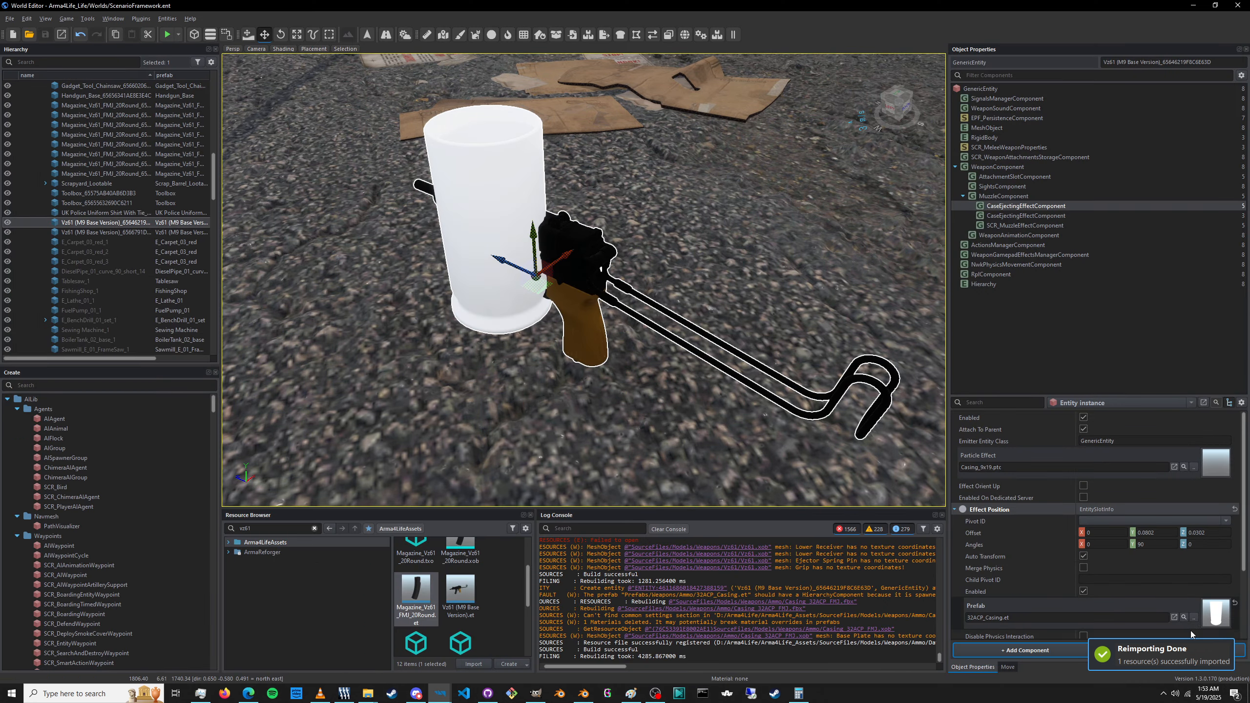
Locate the 32ACP_Casing.et prefab from the effect position's prefab reference and place a copy on the ground beside the Vz61.
{"action": "left_click", "coordinate": [1185, 617]}
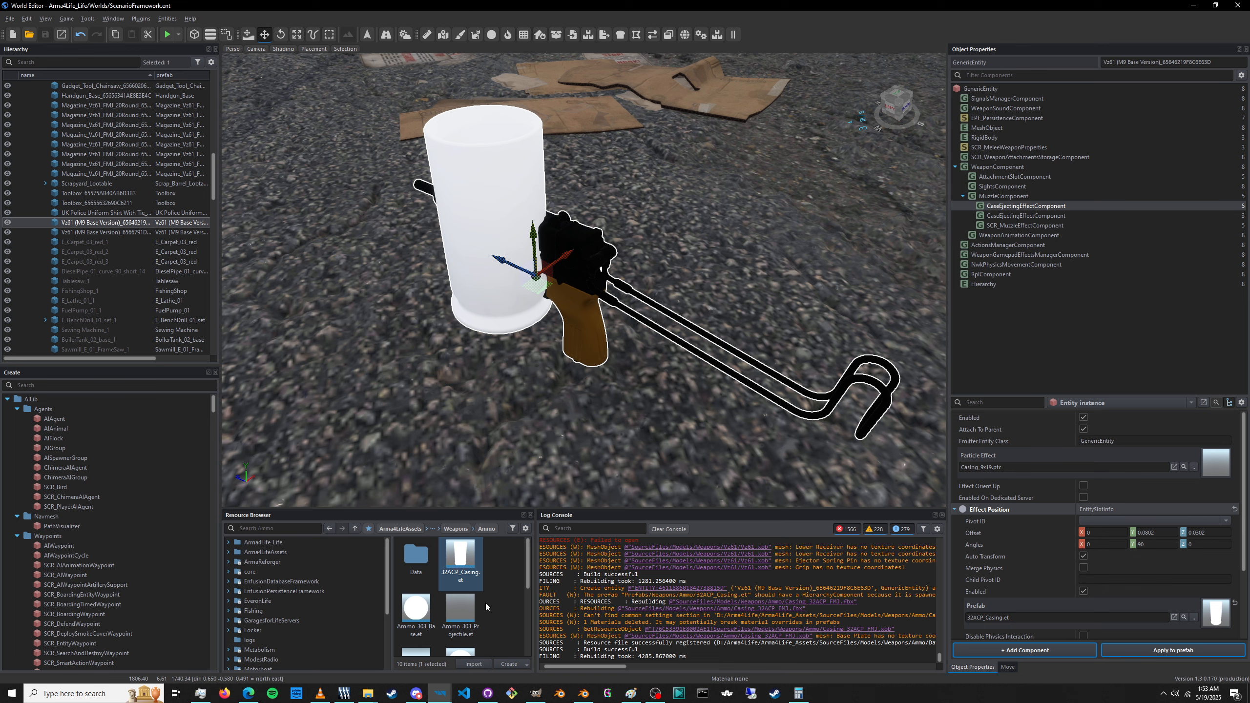
{"action": "left_click_drag", "start_coordinate": [463, 570], "coordinate": [746, 290]}
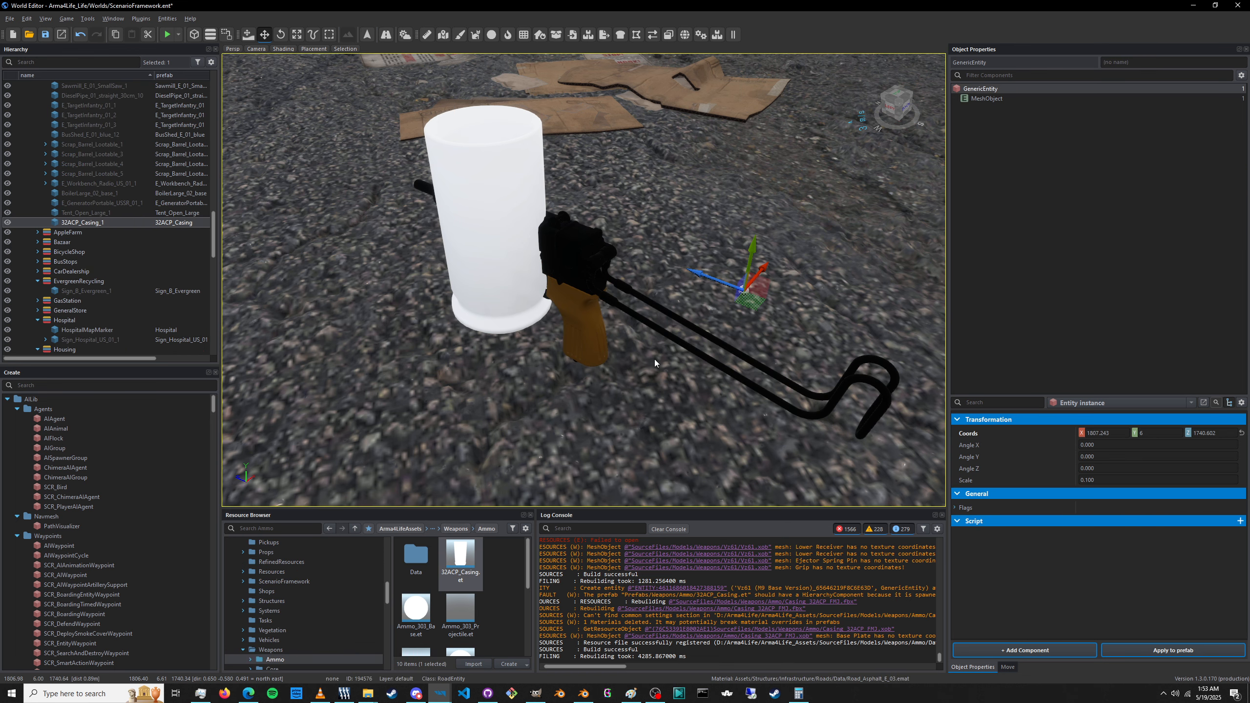
{"action": "scroll", "coordinate": [482, 327], "scroll_direction": "up", "scroll_amount": 2}
{"action": "key", "text": "f"}
{"action": "scroll", "coordinate": [586, 298], "scroll_direction": "up", "scroll_amount": 4}
{"action": "scroll", "coordinate": [611, 237], "scroll_direction": "up", "scroll_amount": 5}
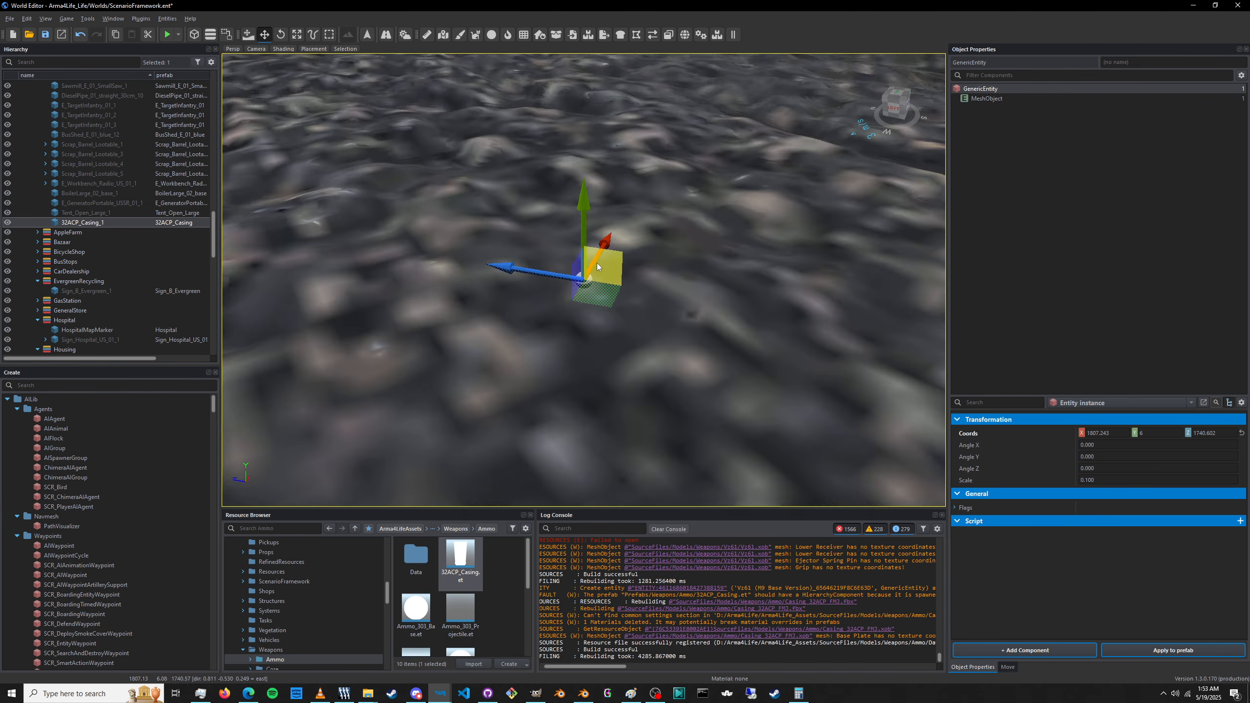
Raise the placed casing off the asphalt to a height of about 6.024 and view it from several distances.
{"action": "left_click_drag", "start_coordinate": [585, 236], "coordinate": [584, 144]}
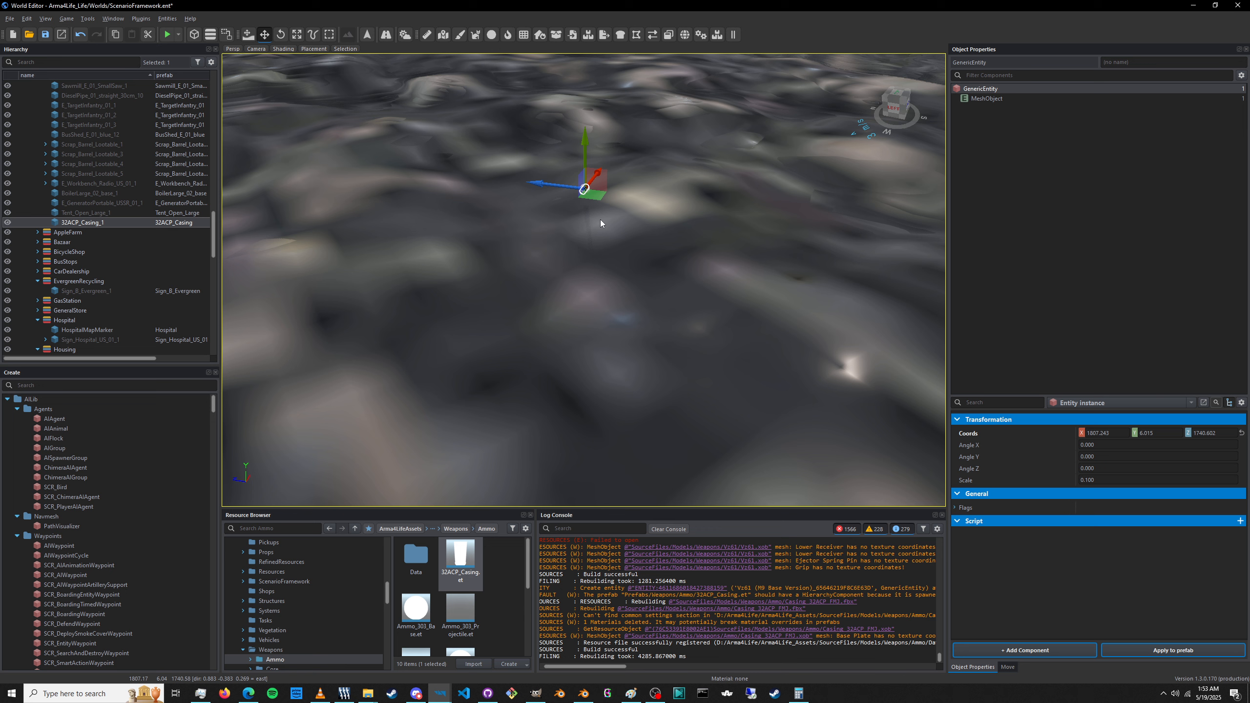
{"action": "key", "text": "f"}
{"action": "scroll", "coordinate": [597, 217], "scroll_direction": "up", "scroll_amount": 2}
{"action": "left_click_drag", "start_coordinate": [585, 229], "coordinate": [583, 106]}
{"action": "key", "text": "d"}
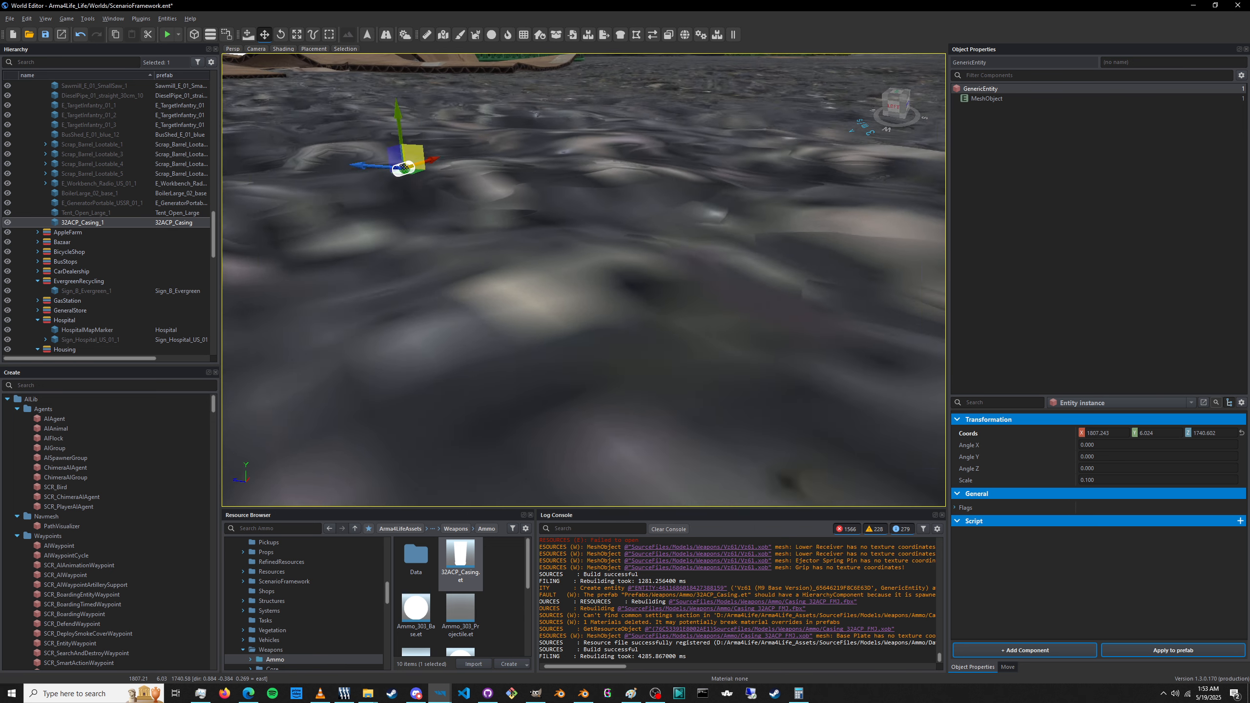
{"action": "right_click_drag", "start_coordinate": [360, 234], "coordinate": [331, 218]}
{"action": "scroll", "coordinate": [452, 252], "scroll_direction": "down", "scroll_amount": 6}
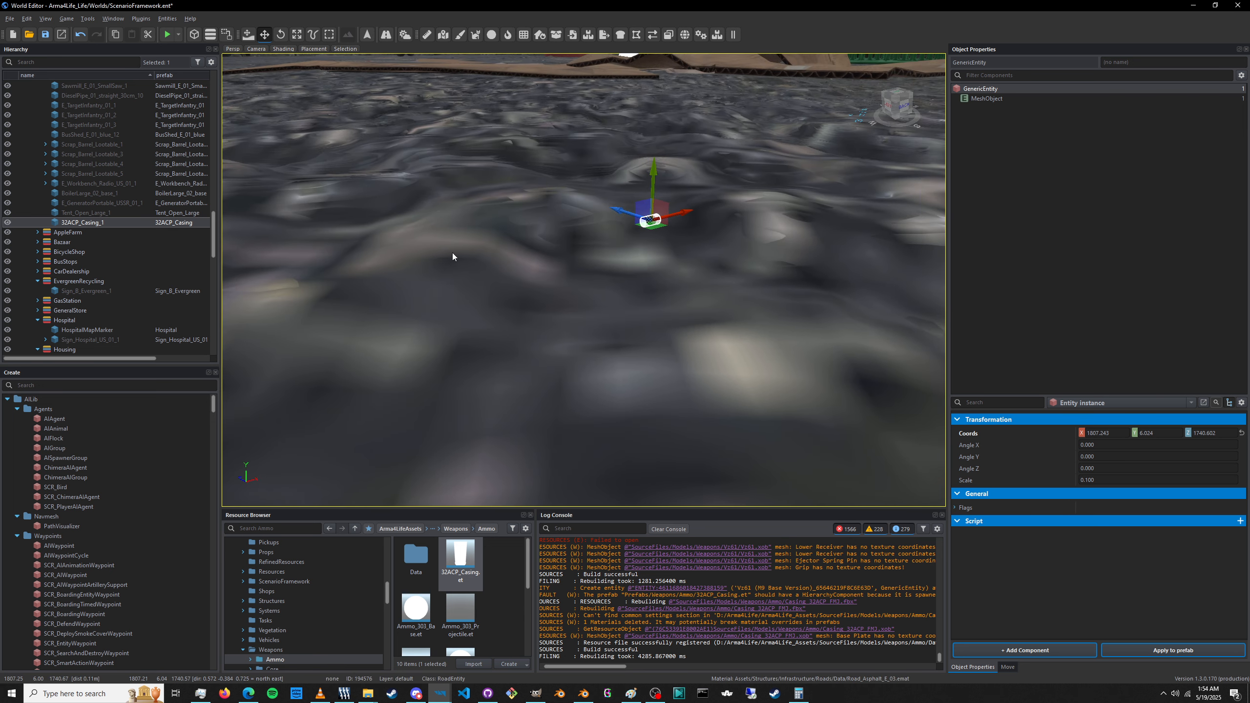
{"action": "scroll", "coordinate": [546, 271], "scroll_direction": "up", "scroll_amount": 6}
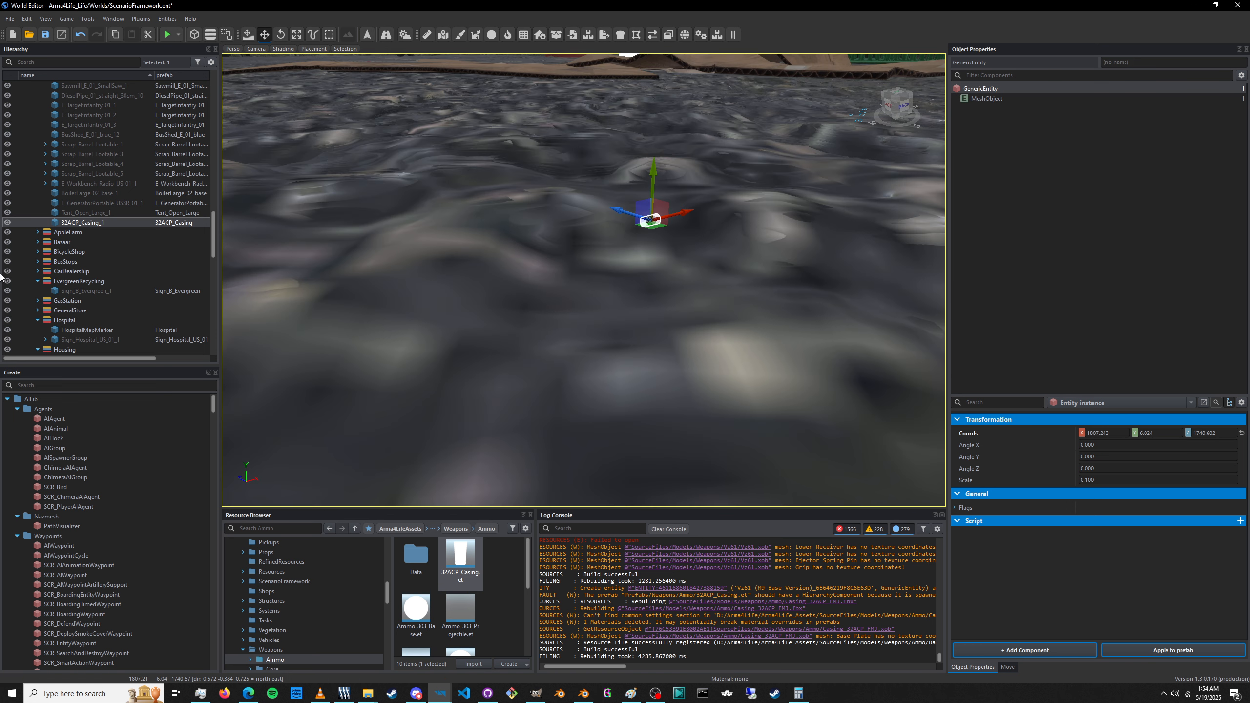
{"action": "scroll", "coordinate": [527, 217], "scroll_direction": "down", "scroll_amount": 6}
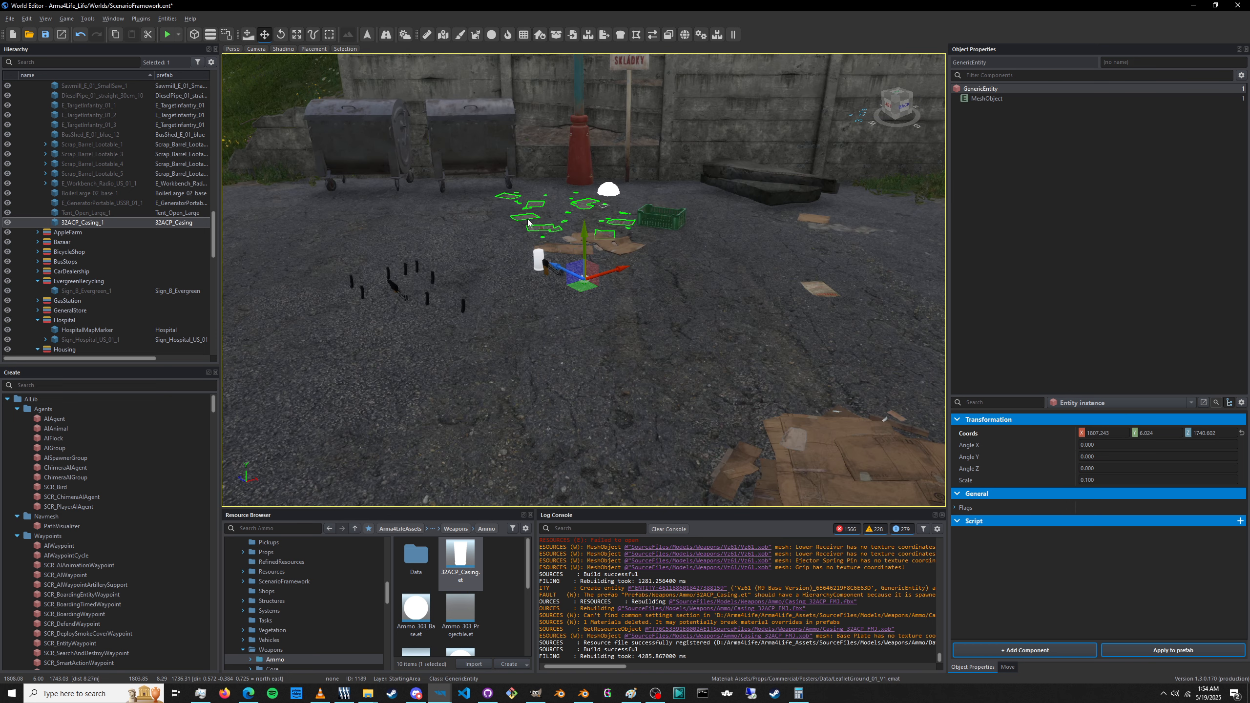
Set A_Weed_Gathering under Locations as the active layer in the scene hierarchy.
{"action": "left_click", "coordinate": [545, 266]}
{"action": "middle_click_drag", "start_coordinate": [531, 284], "coordinate": [637, 416]}
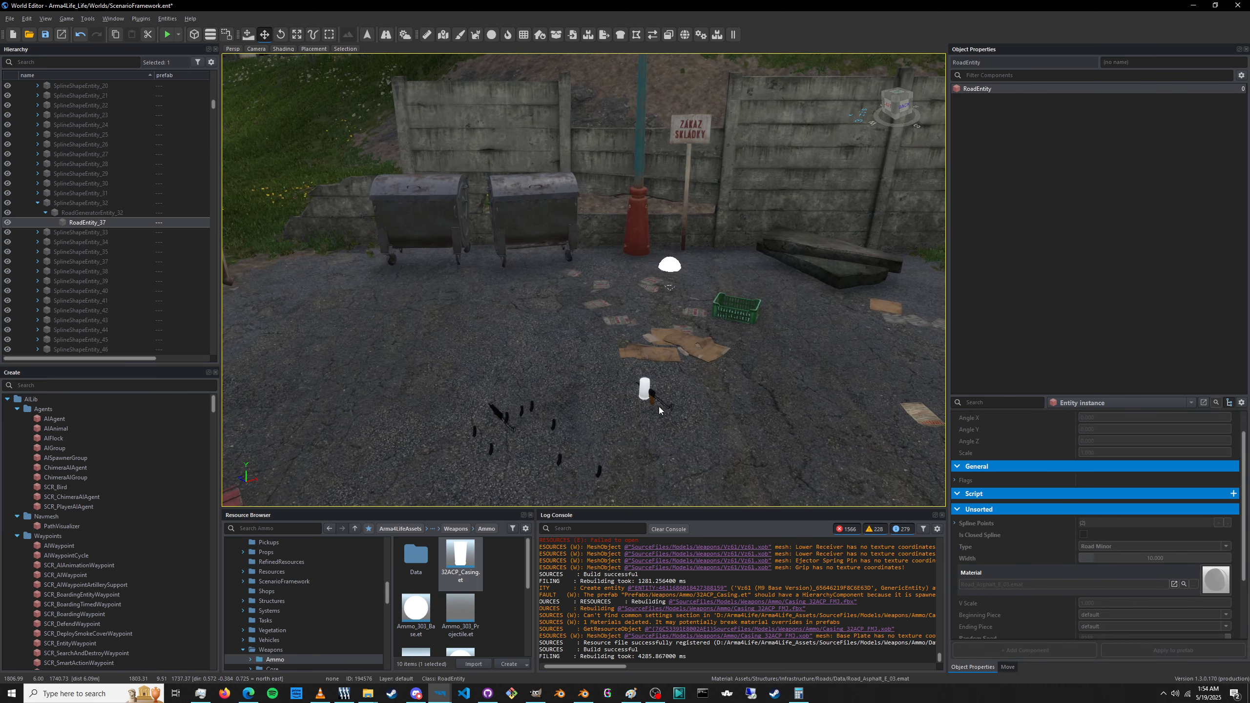
{"action": "left_click_drag", "start_coordinate": [213, 106], "coordinate": [211, 72]}
{"action": "left_click", "coordinate": [29, 96]}
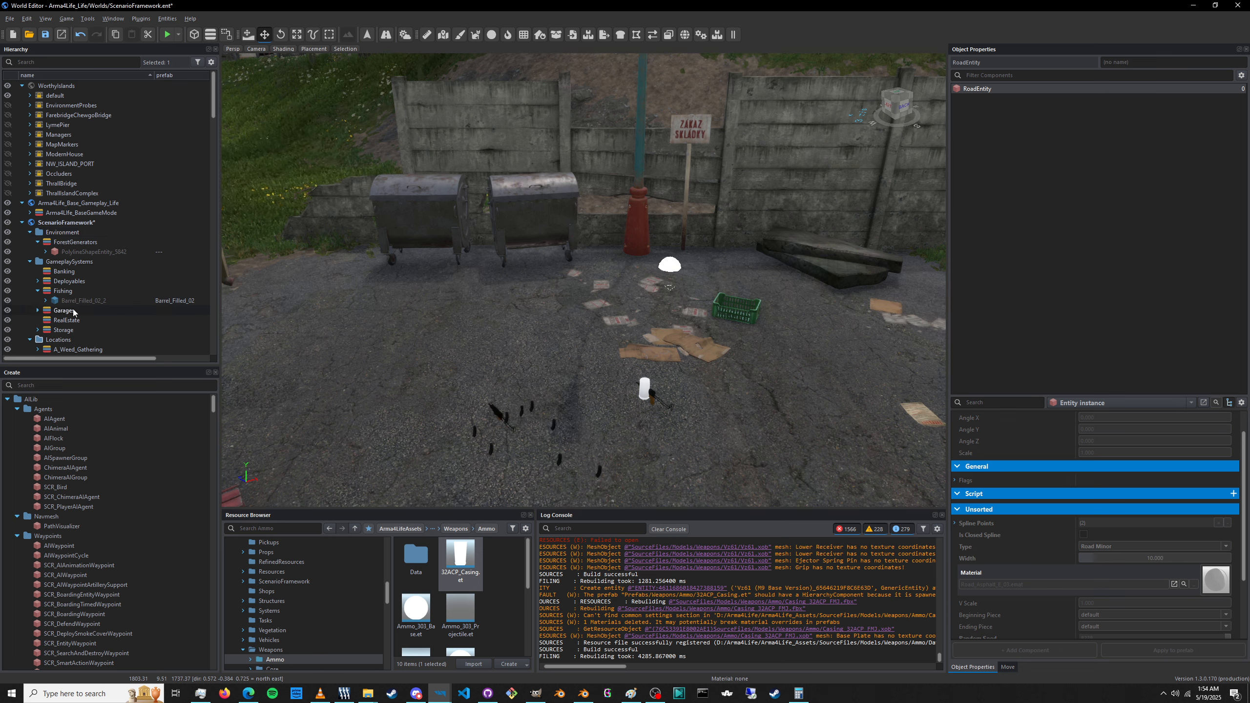
{"action": "scroll", "coordinate": [72, 309], "scroll_direction": "down", "scroll_amount": 5}
{"action": "left_click", "coordinate": [82, 215]}
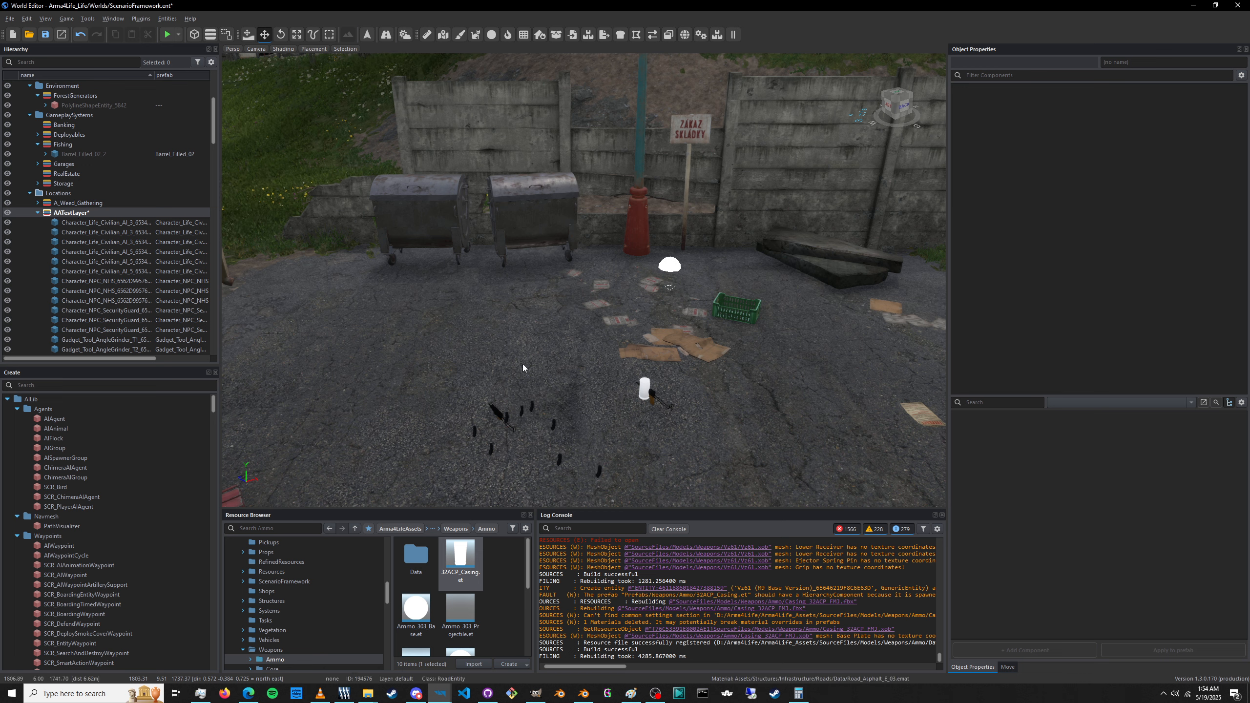
{"action": "right_click", "coordinate": [79, 203]}
{"action": "left_click", "coordinate": [89, 210]}
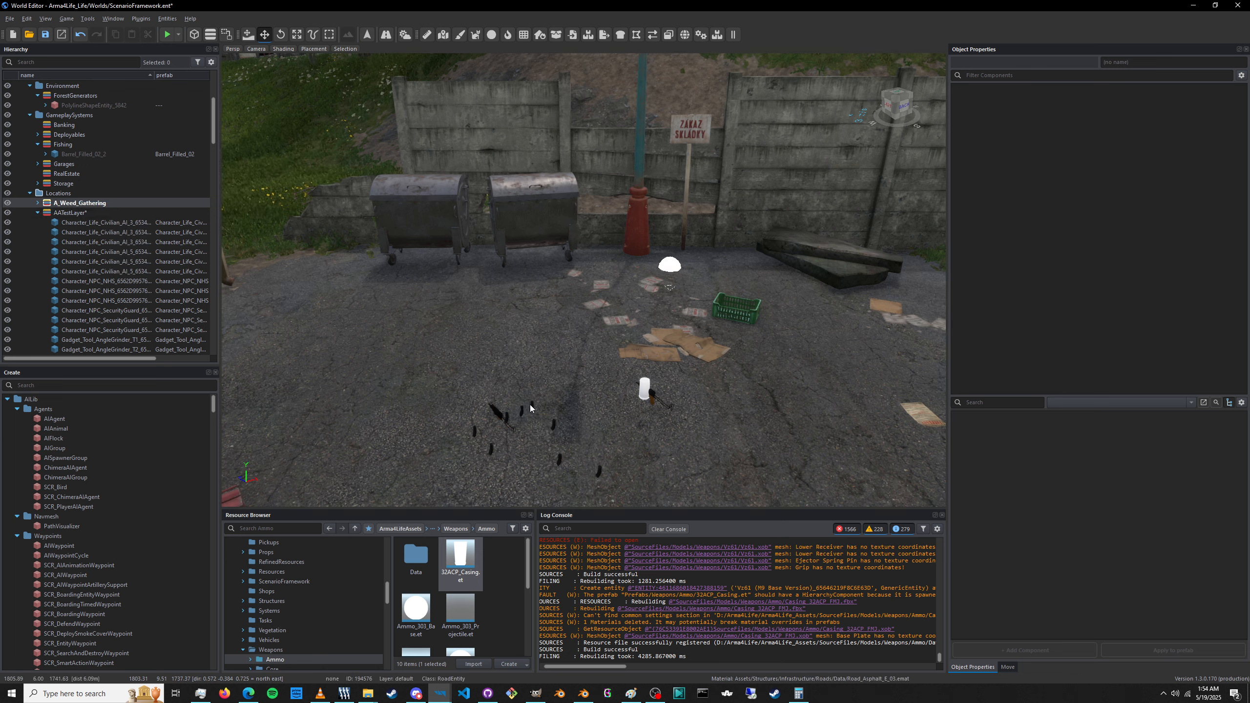
Clear and reassign 32ACP_Casing.et as the effect position prefab of the Vz61's first CaseEjectingEffectComponent and save the world.
{"action": "left_click", "coordinate": [645, 390]}
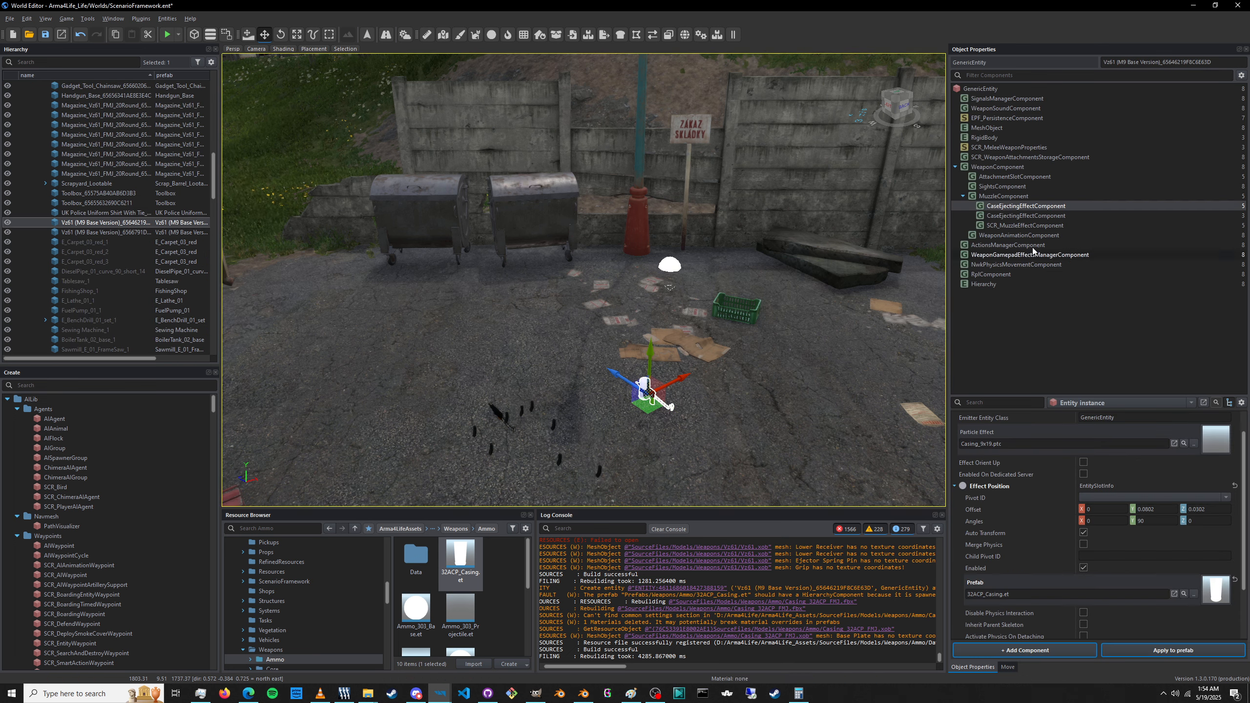
{"action": "scroll", "coordinate": [1180, 535], "scroll_direction": "down", "scroll_amount": 2}
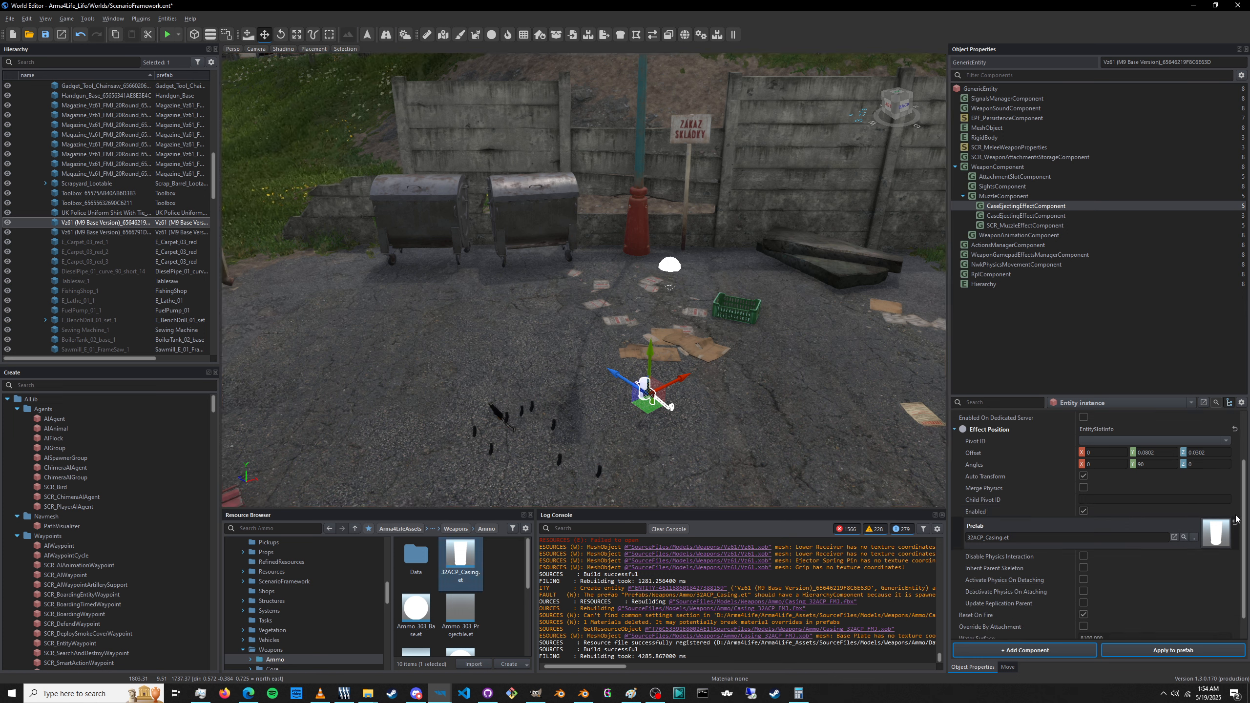
{"action": "left_click", "coordinate": [1194, 538]}
{"action": "left_click", "coordinate": [1192, 537]}
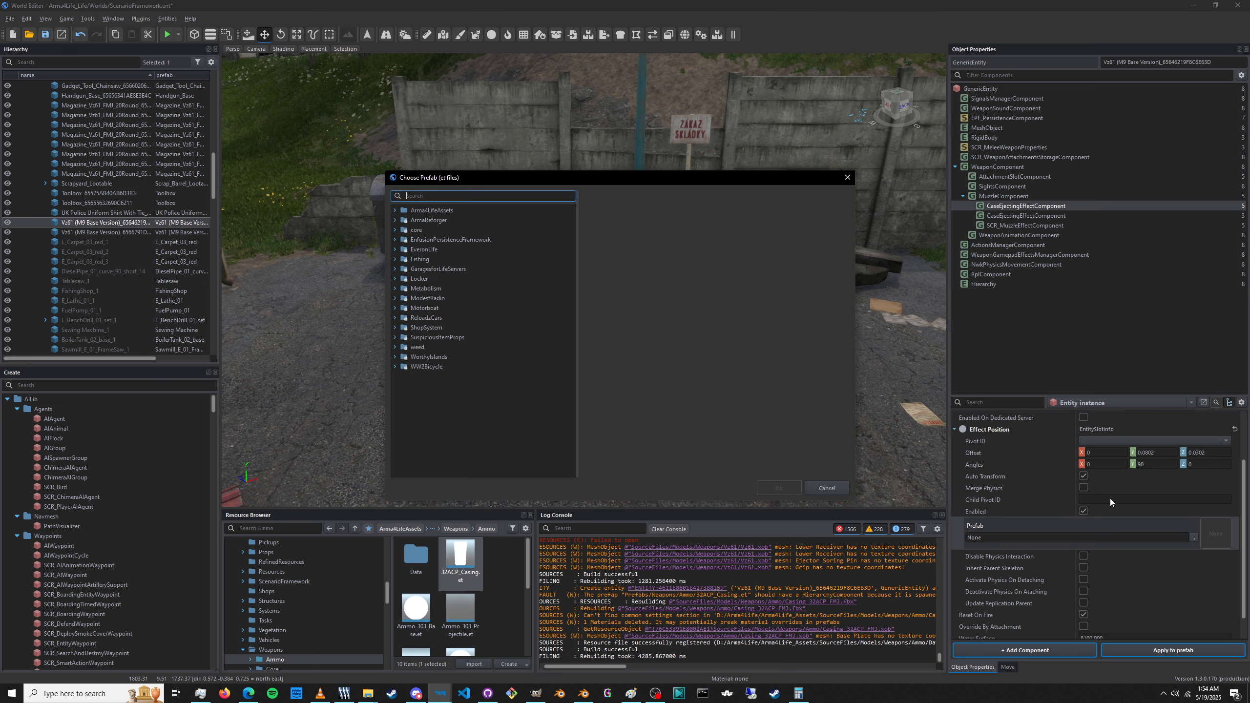
{"action": "type", "text": "32 casing"}
{"action": "left_click", "coordinate": [779, 488]}
{"action": "key", "text": "ctrl+s"}
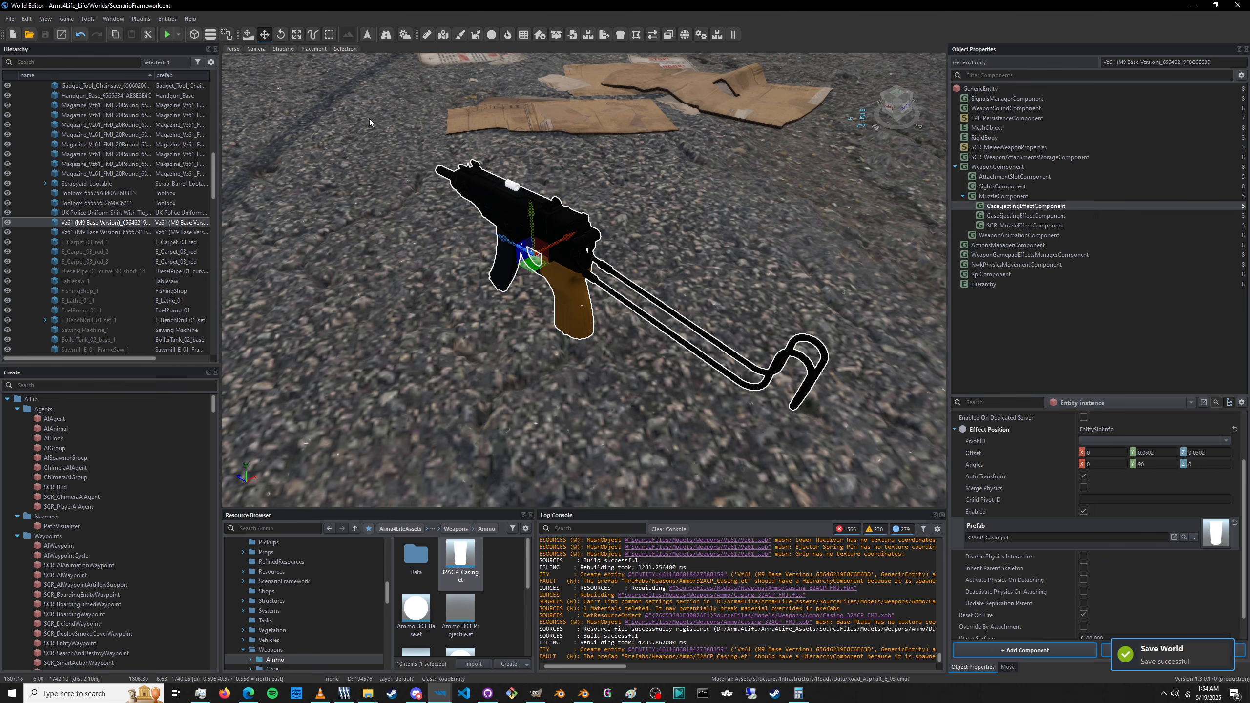
Examine the casing on the Vz61 up close and check the second CaseEjectingEffectComponent's particle effect and offset point.
{"action": "right_click_drag", "start_coordinate": [616, 320], "coordinate": [642, 330]}
{"action": "right_click_drag", "start_coordinate": [459, 176], "coordinate": [522, 197]}
{"action": "right_click_drag", "start_coordinate": [717, 194], "coordinate": [709, 148]}
{"action": "left_click", "coordinate": [1026, 216]}
{"action": "scroll", "coordinate": [1055, 505], "scroll_direction": "up", "scroll_amount": 3}
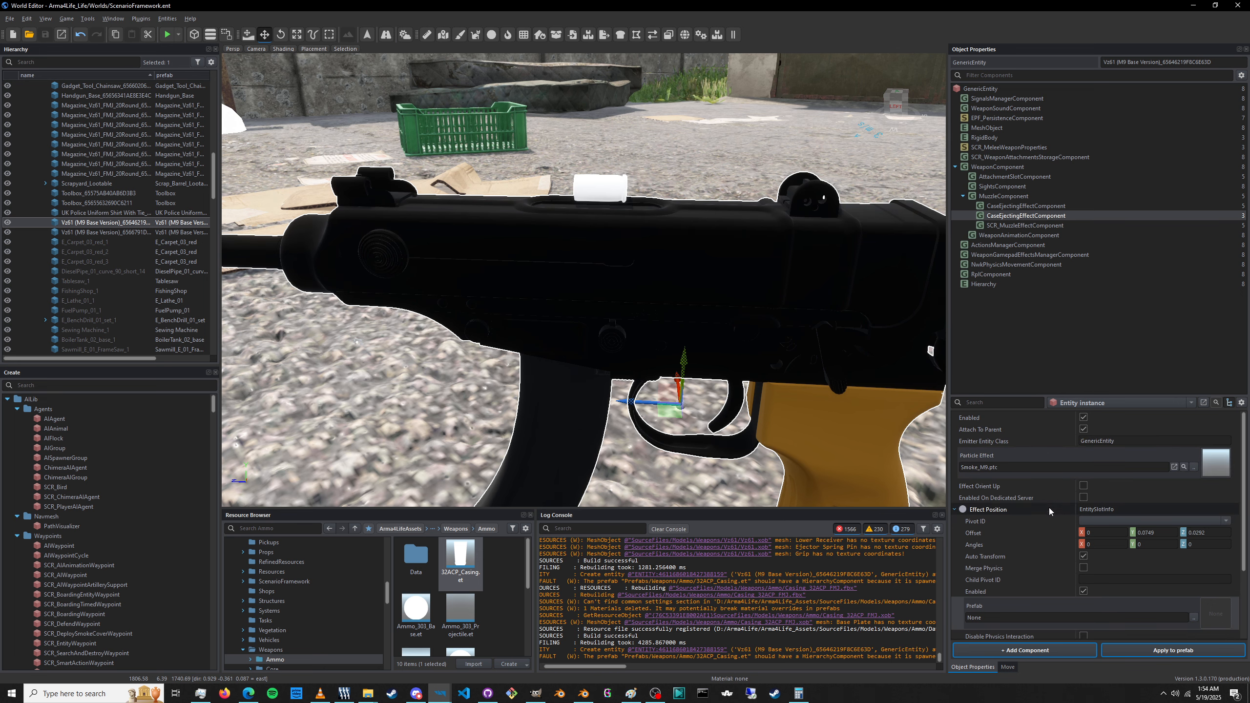
{"action": "left_click", "coordinate": [1009, 466]}
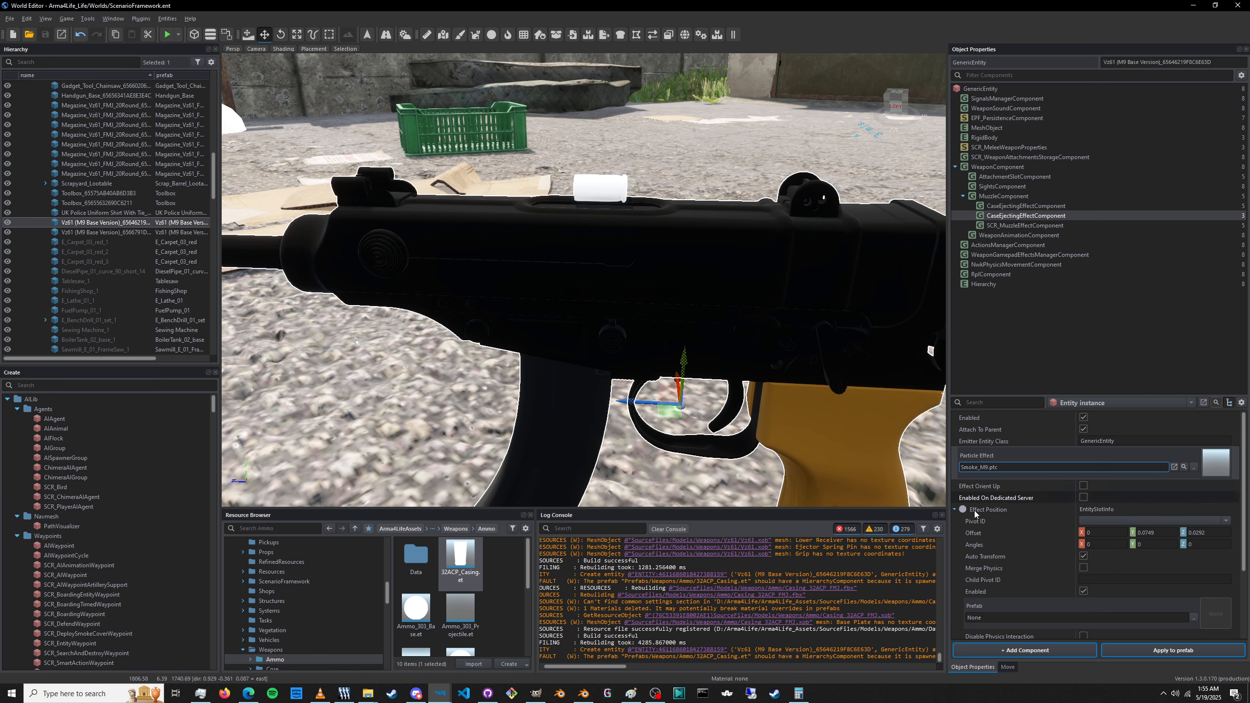
{"action": "left_click", "coordinate": [974, 533]}
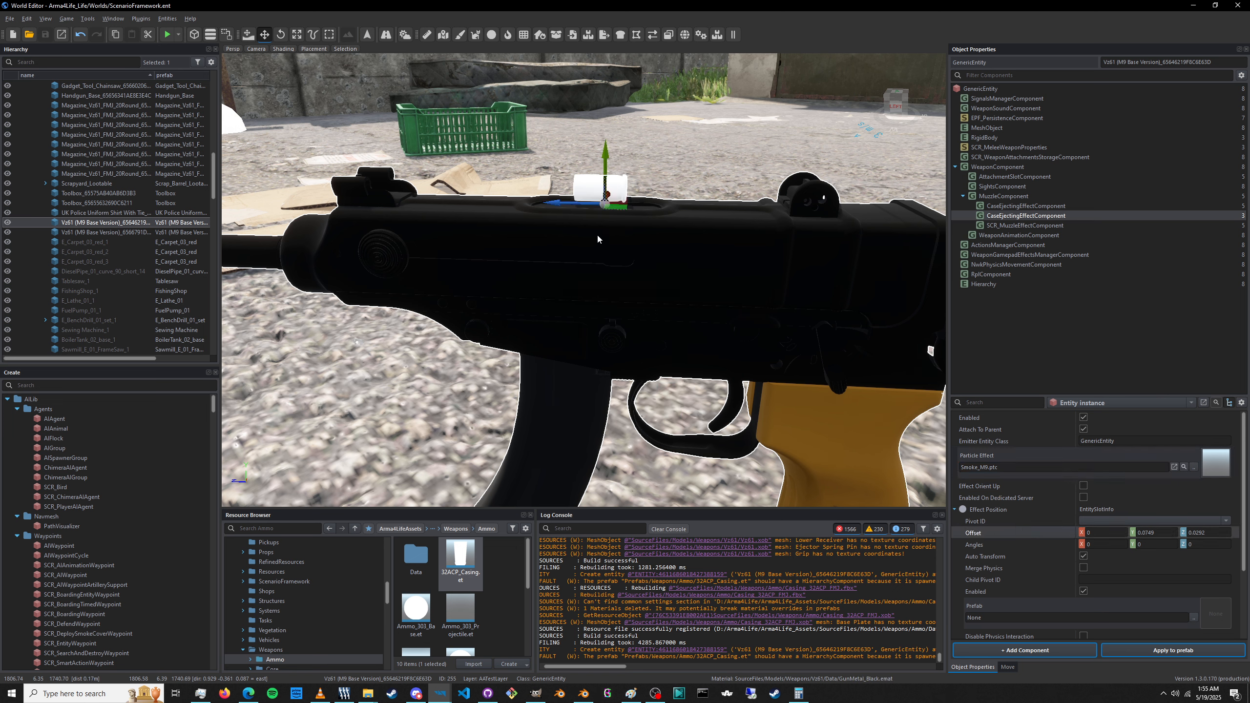
Check the SCR_MuzzleEffectComponent's particle effect and where its offset point sits at the end of the barrel.
{"action": "left_click", "coordinate": [1016, 228]}
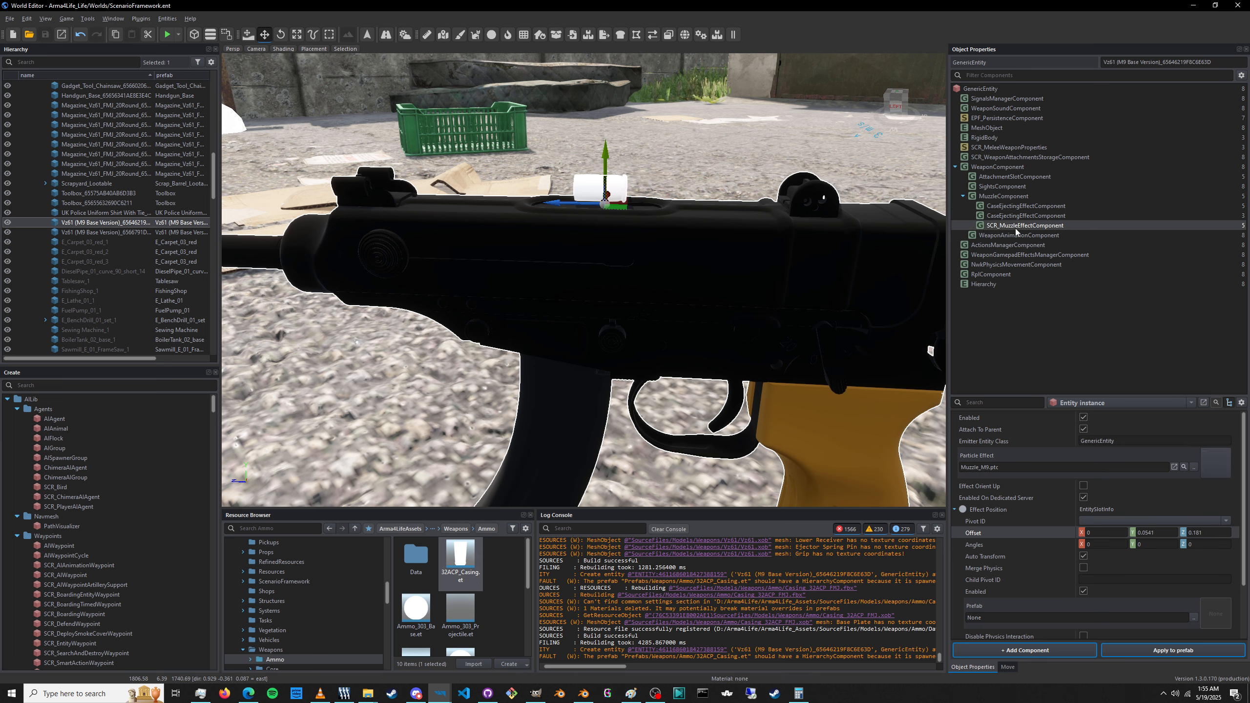
{"action": "left_click", "coordinate": [1010, 463]}
{"action": "left_click", "coordinate": [972, 534]}
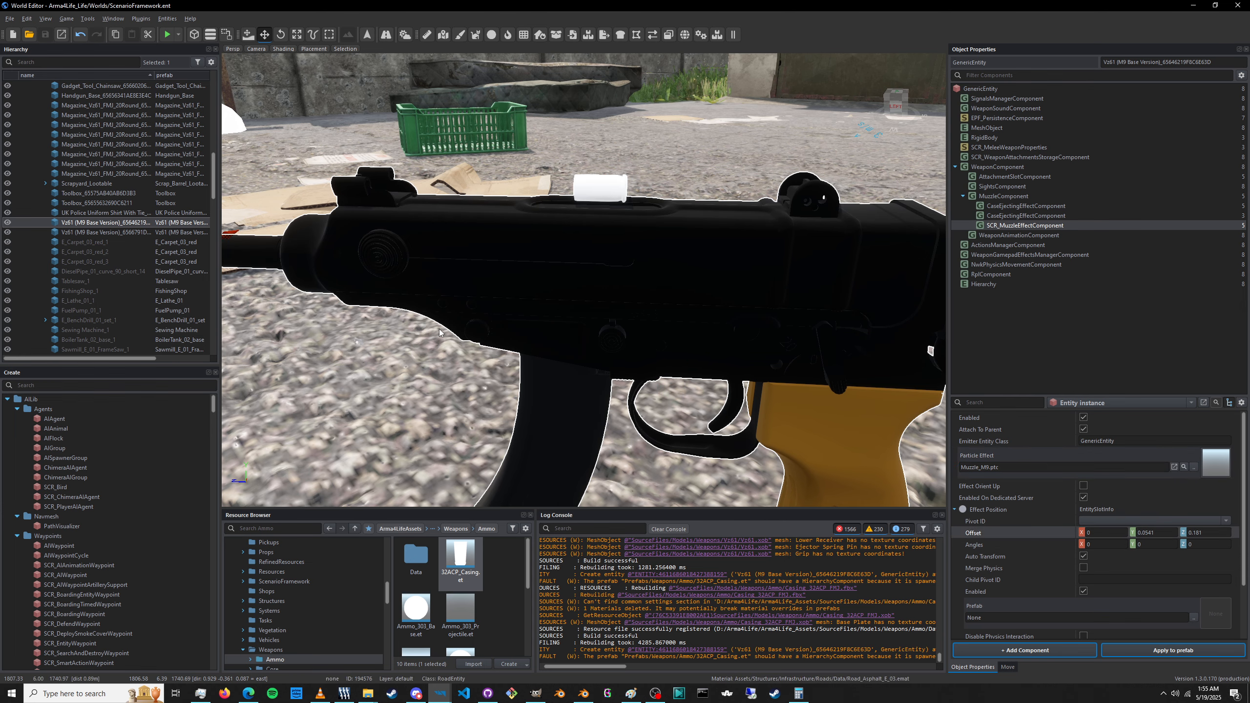
{"action": "middle_click_drag", "start_coordinate": [436, 333], "coordinate": [867, 369]}
{"action": "middle_click_drag", "start_coordinate": [598, 288], "coordinate": [611, 293]}
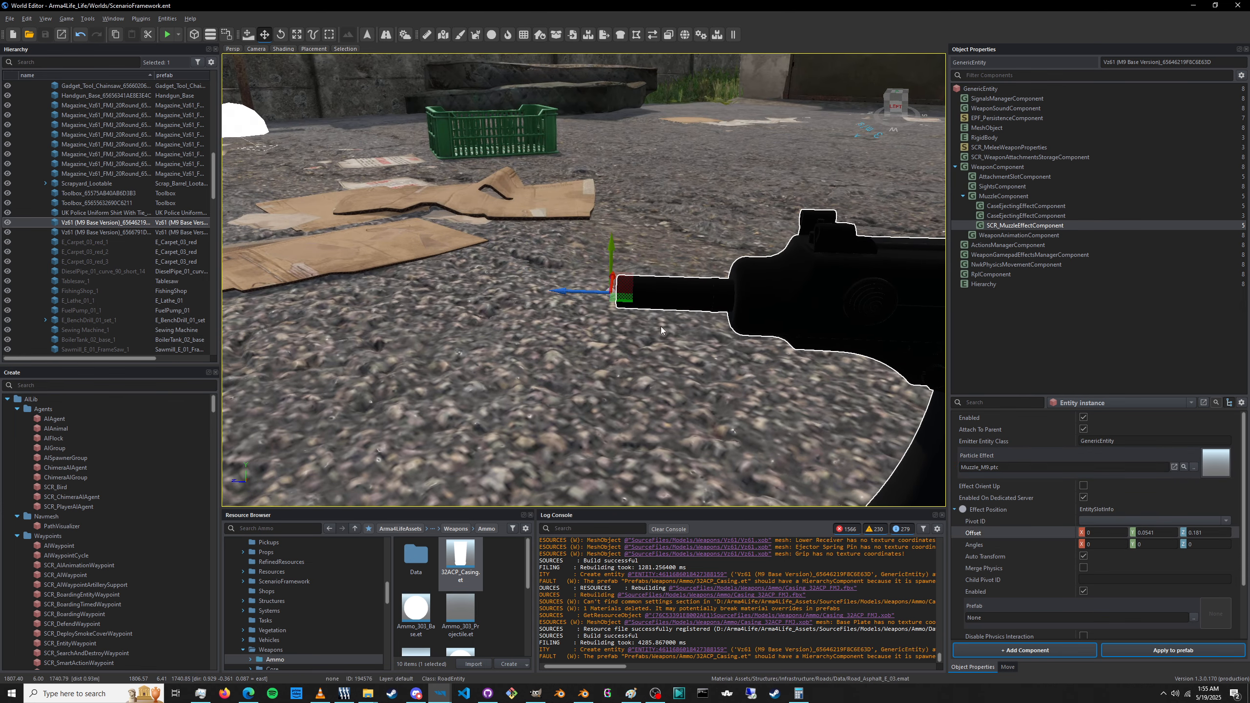
Apply the entire entity's changes to the Vz61 (M9 Base Version).et prefab without applying the transformation.
{"action": "scroll", "coordinate": [1110, 557], "scroll_direction": "down", "scroll_amount": 3}
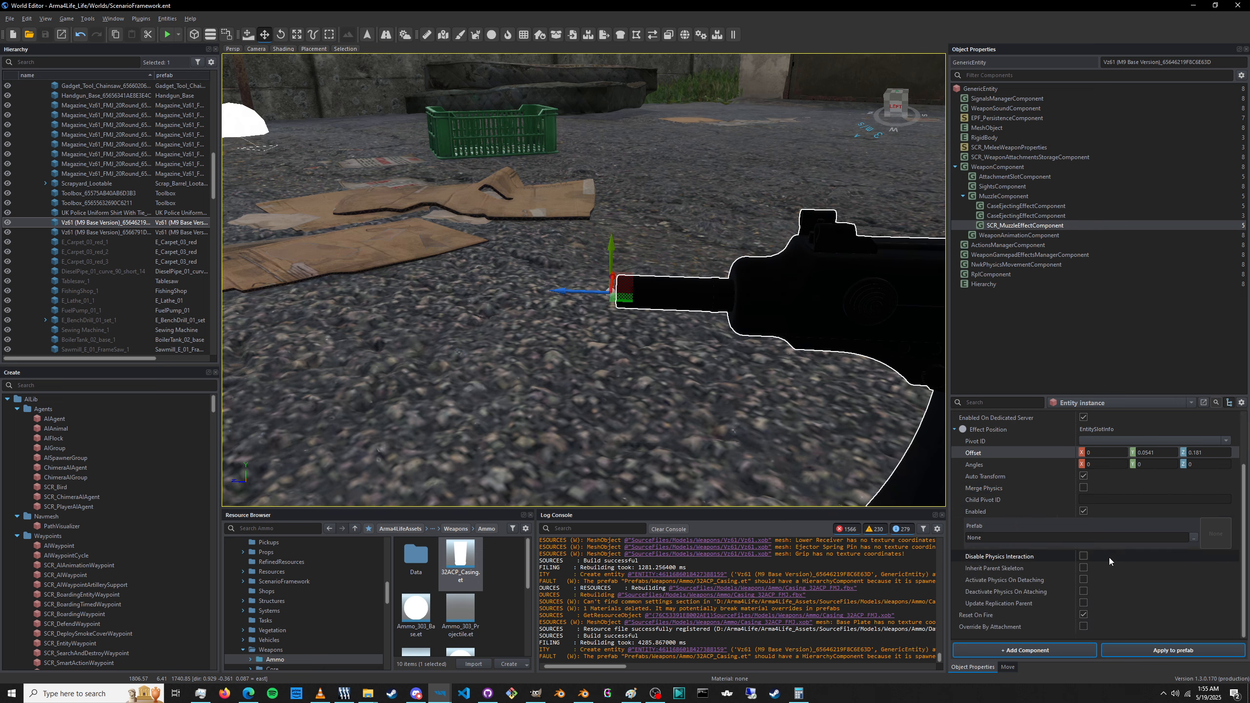
{"action": "left_click", "coordinate": [1173, 651]}
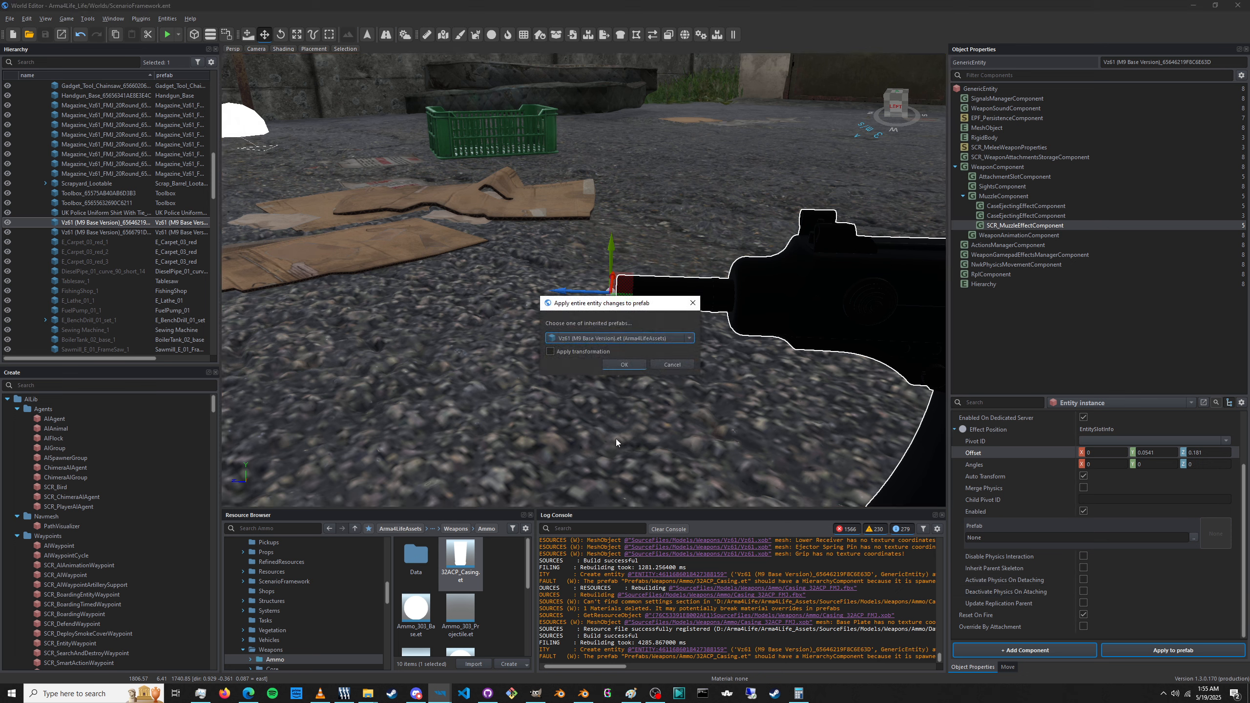
{"action": "left_click", "coordinate": [628, 365]}
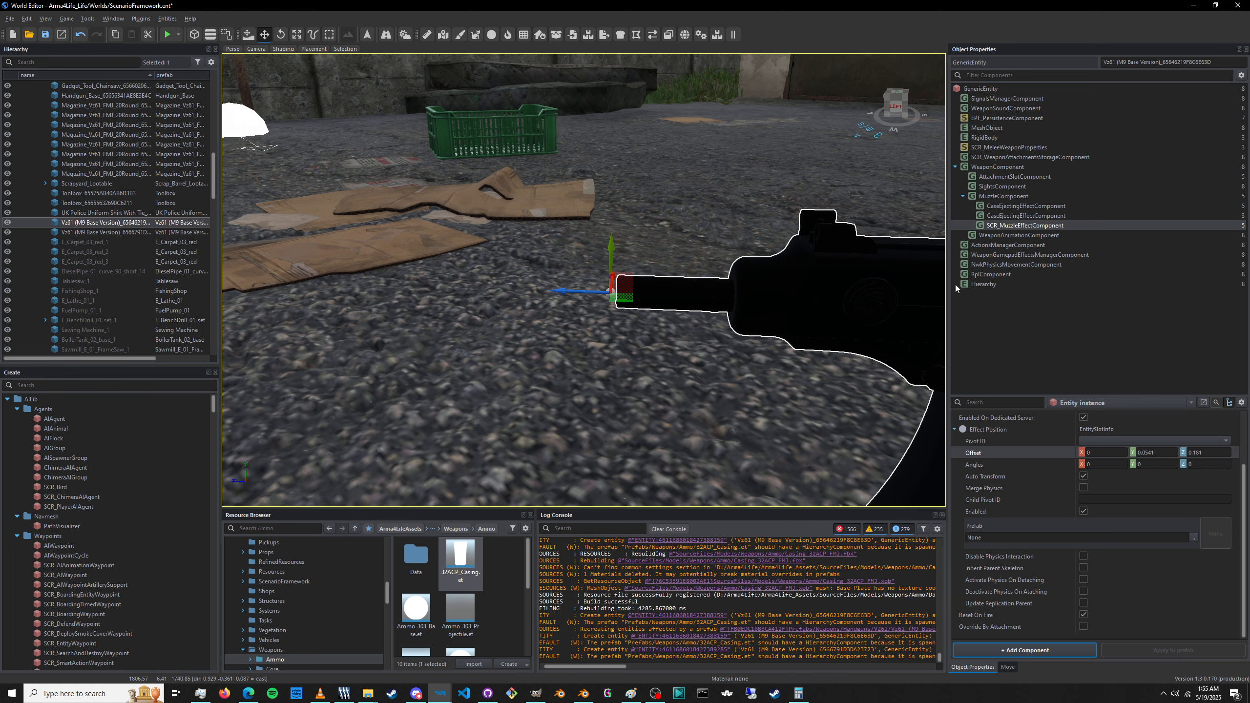
Review the WeaponAnimationComponent's anim graph, anim instance, start node and anim injection settings.
{"action": "left_click", "coordinate": [994, 235]}
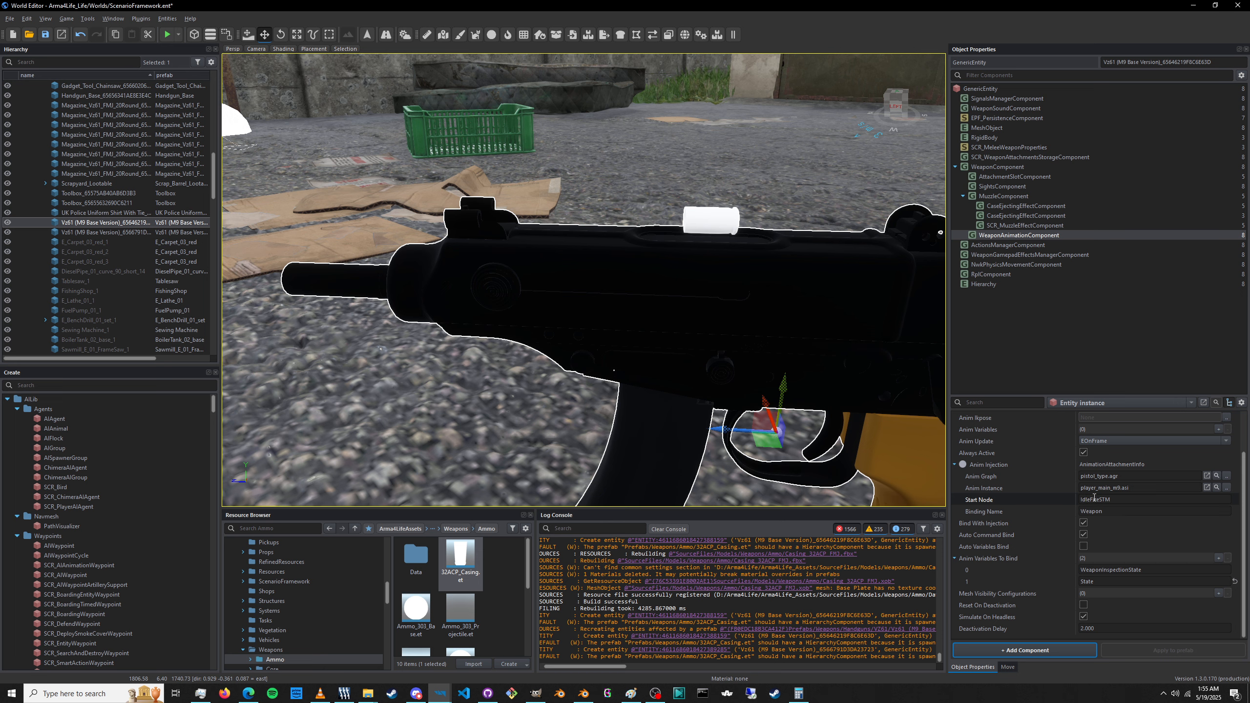
{"action": "scroll", "coordinate": [1095, 498], "scroll_direction": "up", "scroll_amount": 2}
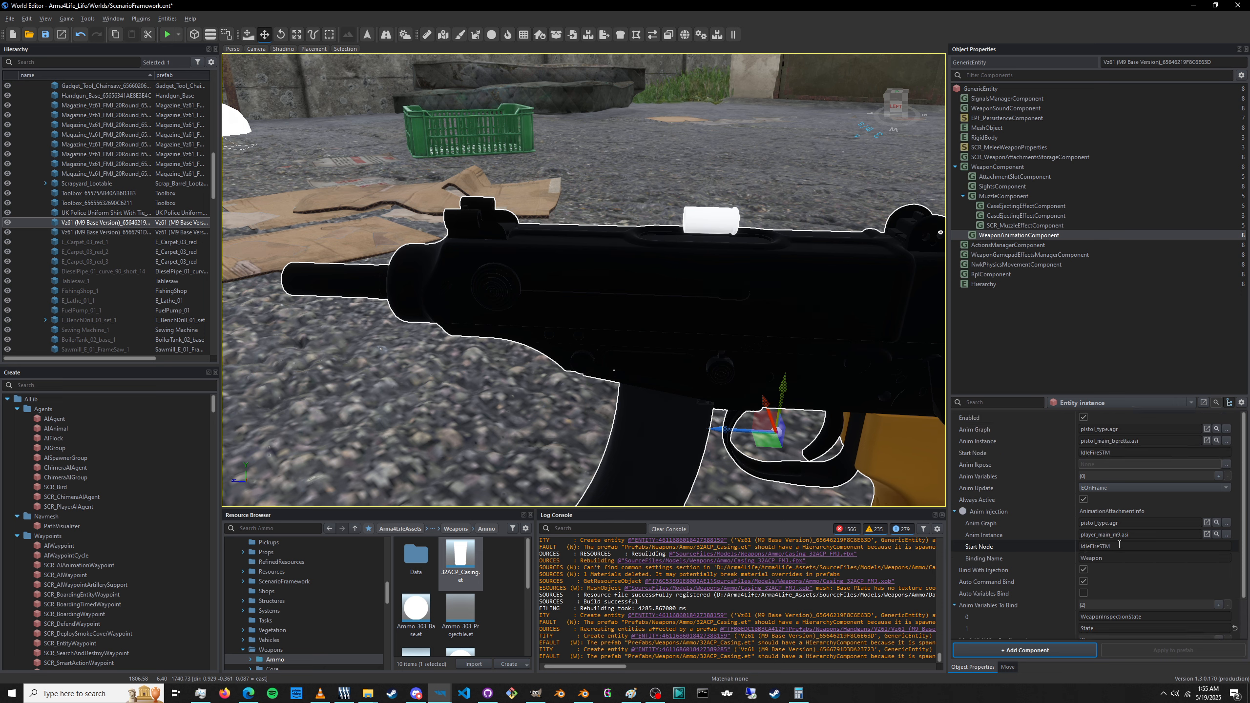
{"action": "scroll", "coordinate": [1117, 541], "scroll_direction": "down", "scroll_amount": 2}
{"action": "scroll", "coordinate": [1086, 508], "scroll_direction": "up", "scroll_amount": 2}
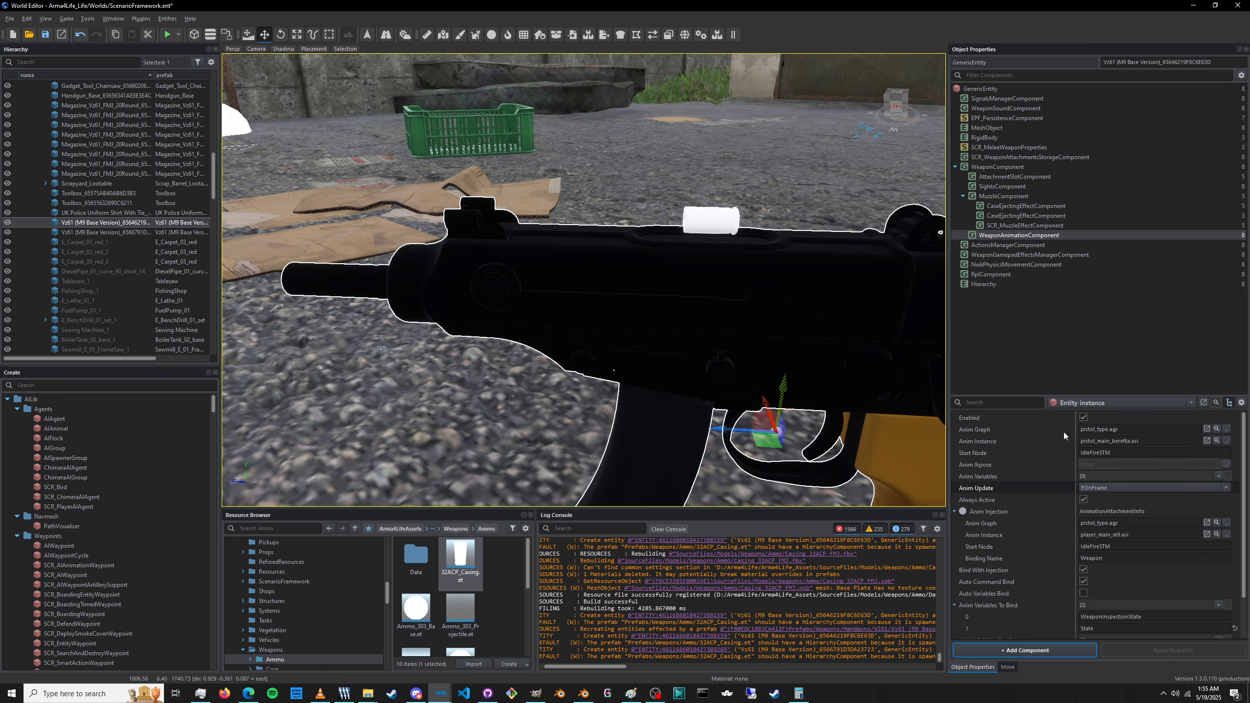
Expand the three fire modes of the MuzzleComponent and examine their burst, salvo and rounds-per-minute settings.
{"action": "left_click", "coordinate": [1000, 199]}
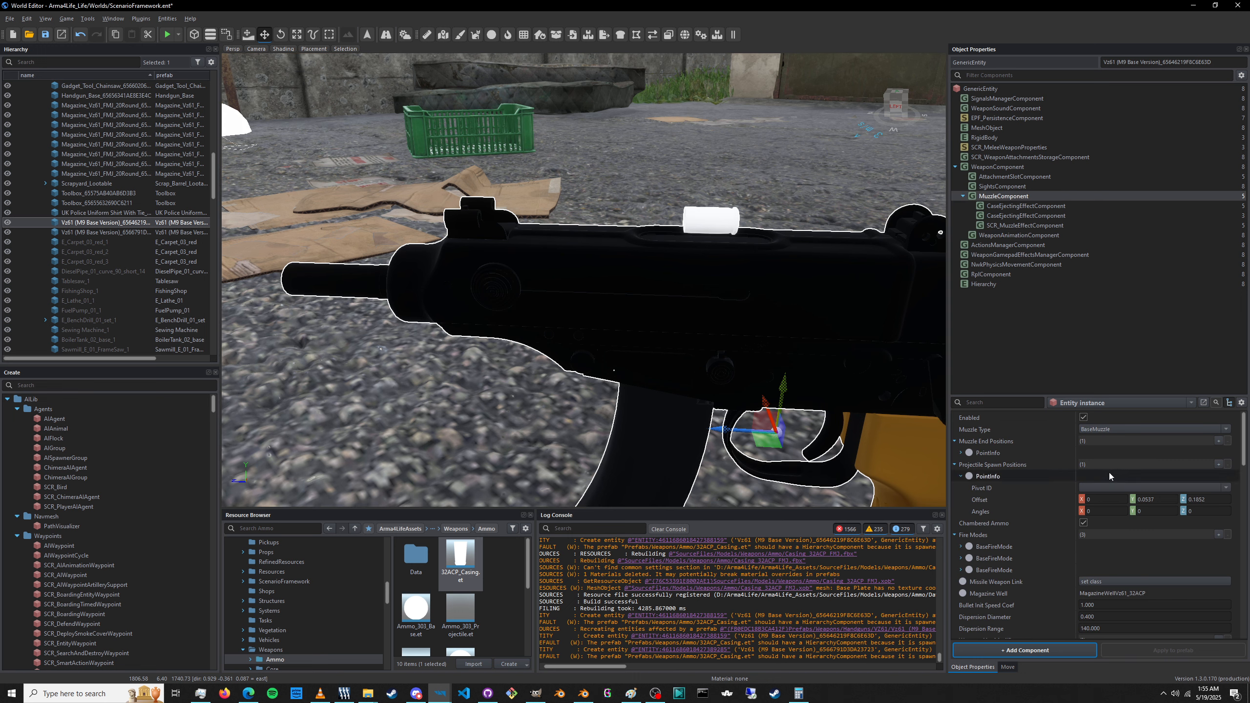
{"action": "left_click", "coordinate": [961, 570]}
{"action": "left_click", "coordinate": [960, 559]}
{"action": "left_click", "coordinate": [961, 547]}
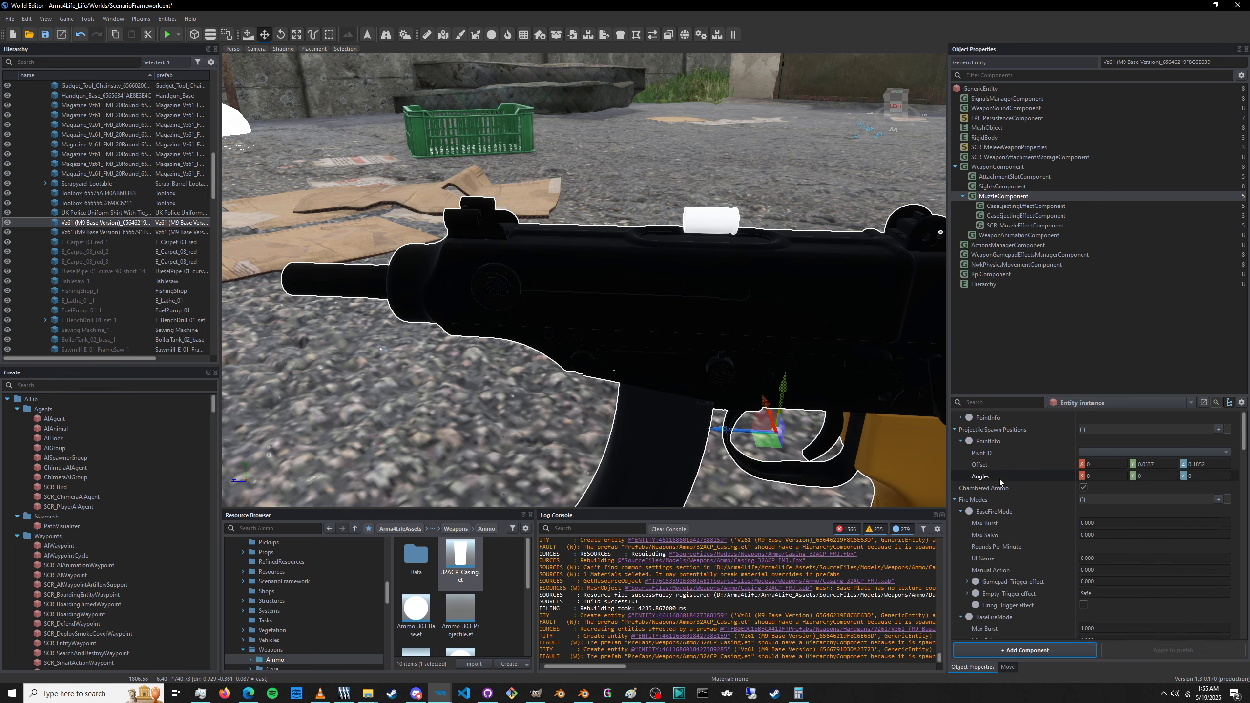
{"action": "scroll", "coordinate": [1033, 475], "scroll_direction": "down", "scroll_amount": 2}
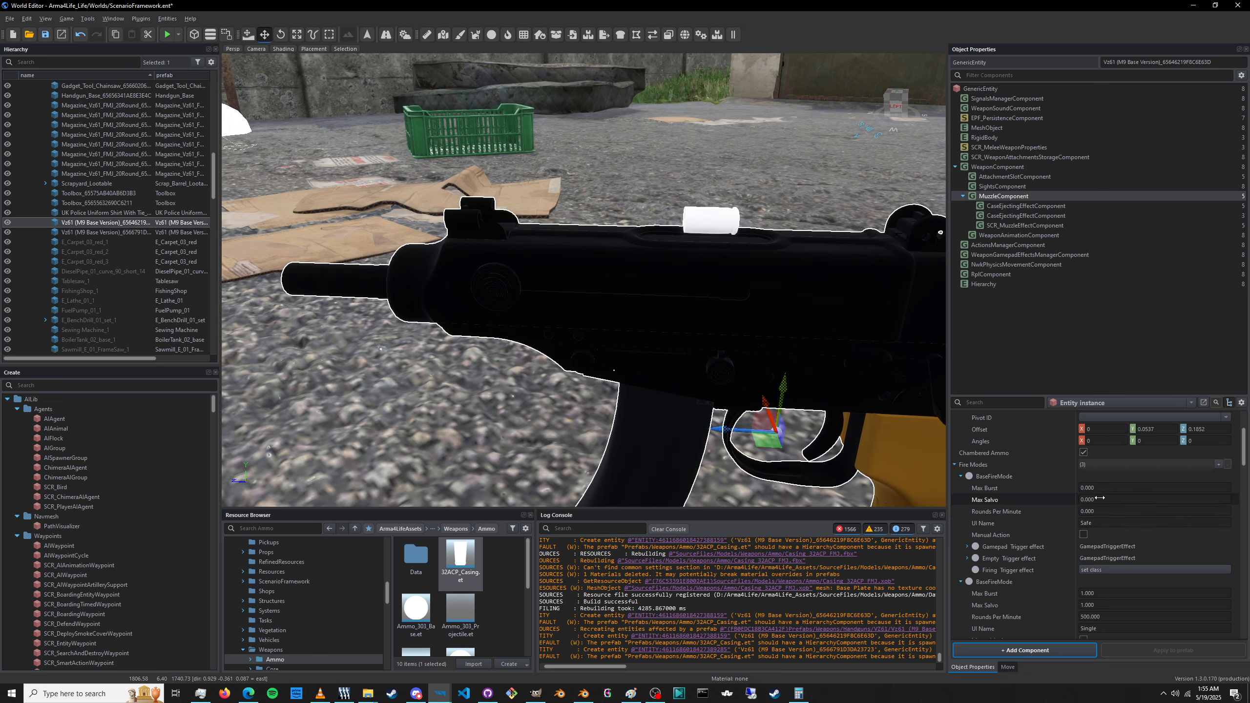
{"action": "scroll", "coordinate": [1054, 523], "scroll_direction": "down", "scroll_amount": 3}
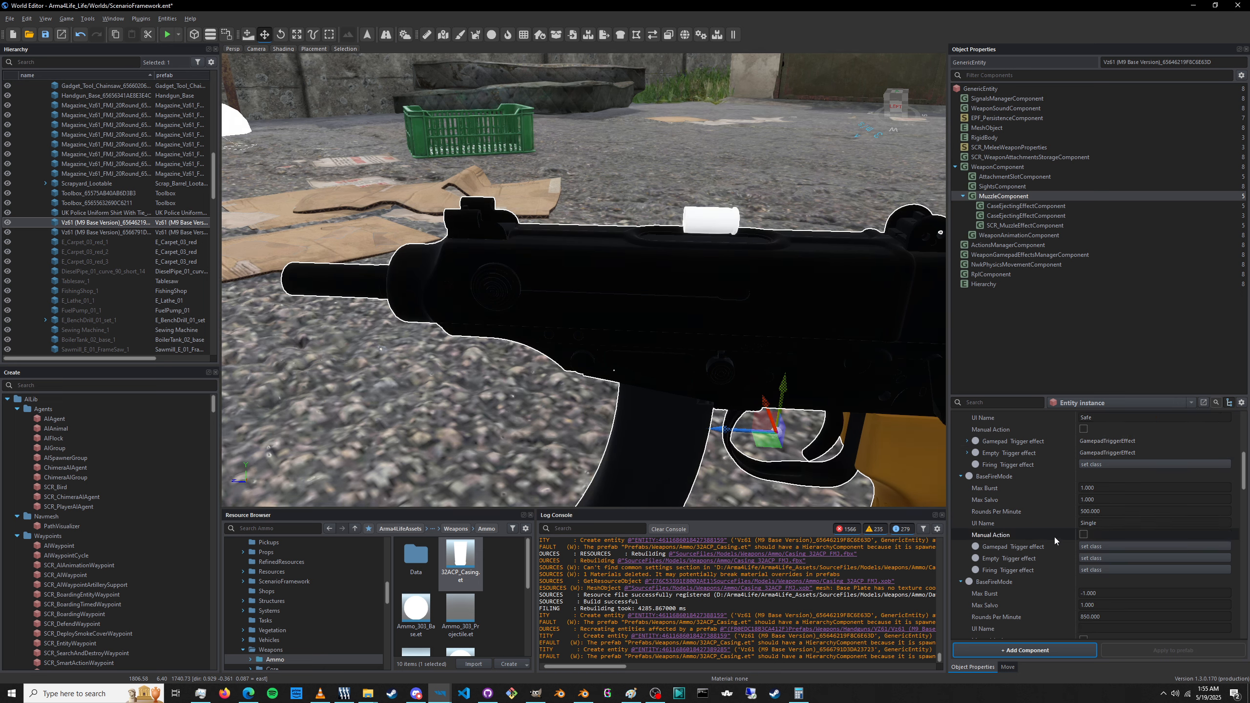
Review the MuzzleComponent's remaining fire mode, magazine well, dispersion, aim modifier and hand target settings.
{"action": "scroll", "coordinate": [1053, 516], "scroll_direction": "down", "scroll_amount": 3}
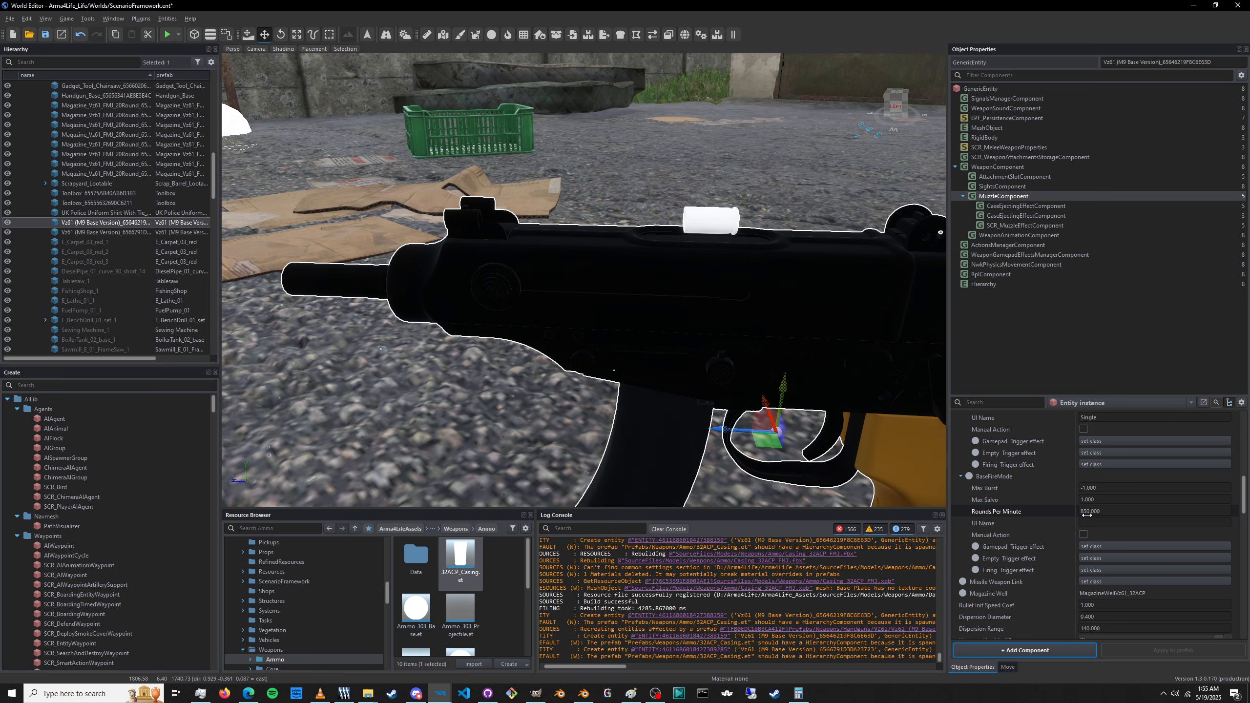
{"action": "scroll", "coordinate": [1063, 521], "scroll_direction": "down", "scroll_amount": 3}
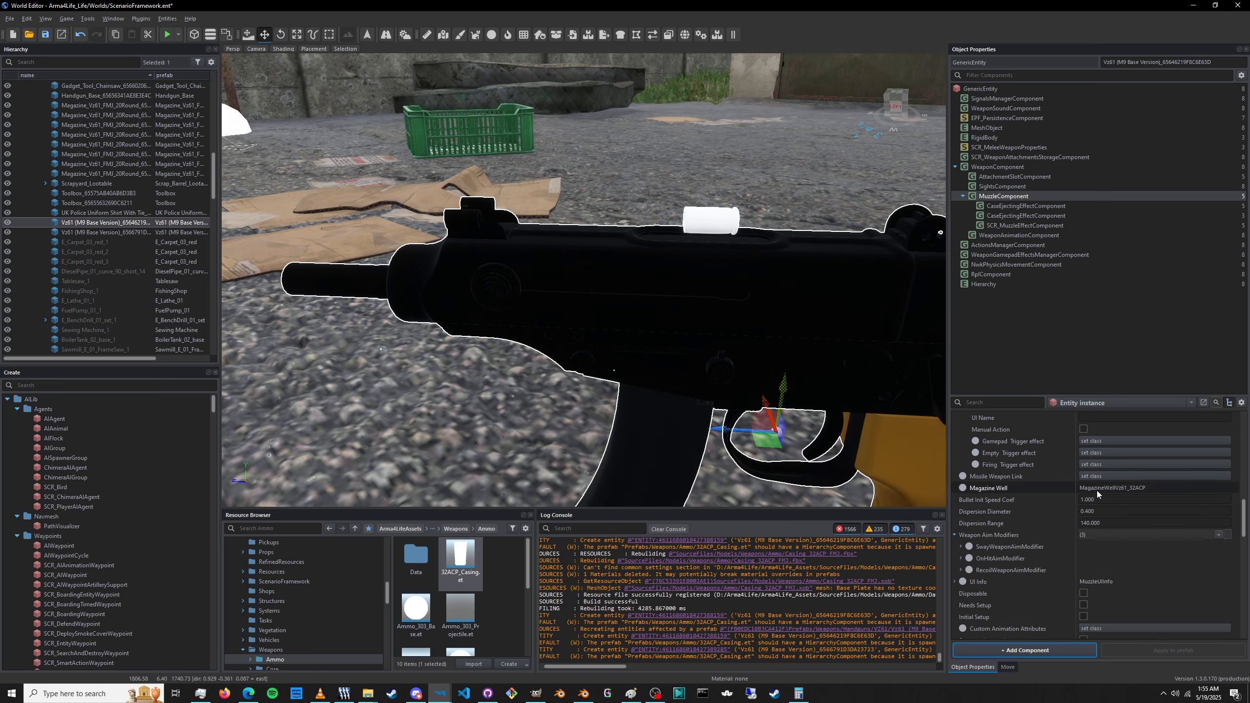
{"action": "scroll", "coordinate": [1093, 498], "scroll_direction": "down", "scroll_amount": 1}
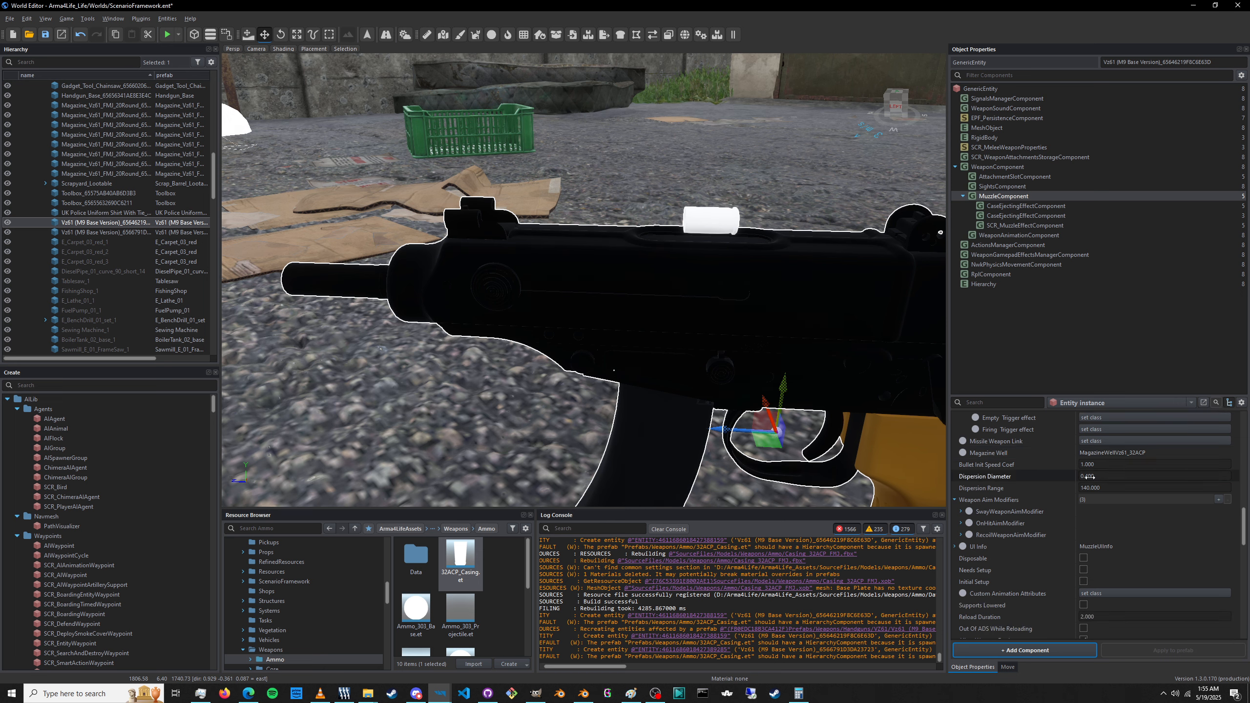
{"action": "scroll", "coordinate": [1070, 517], "scroll_direction": "down", "scroll_amount": 2}
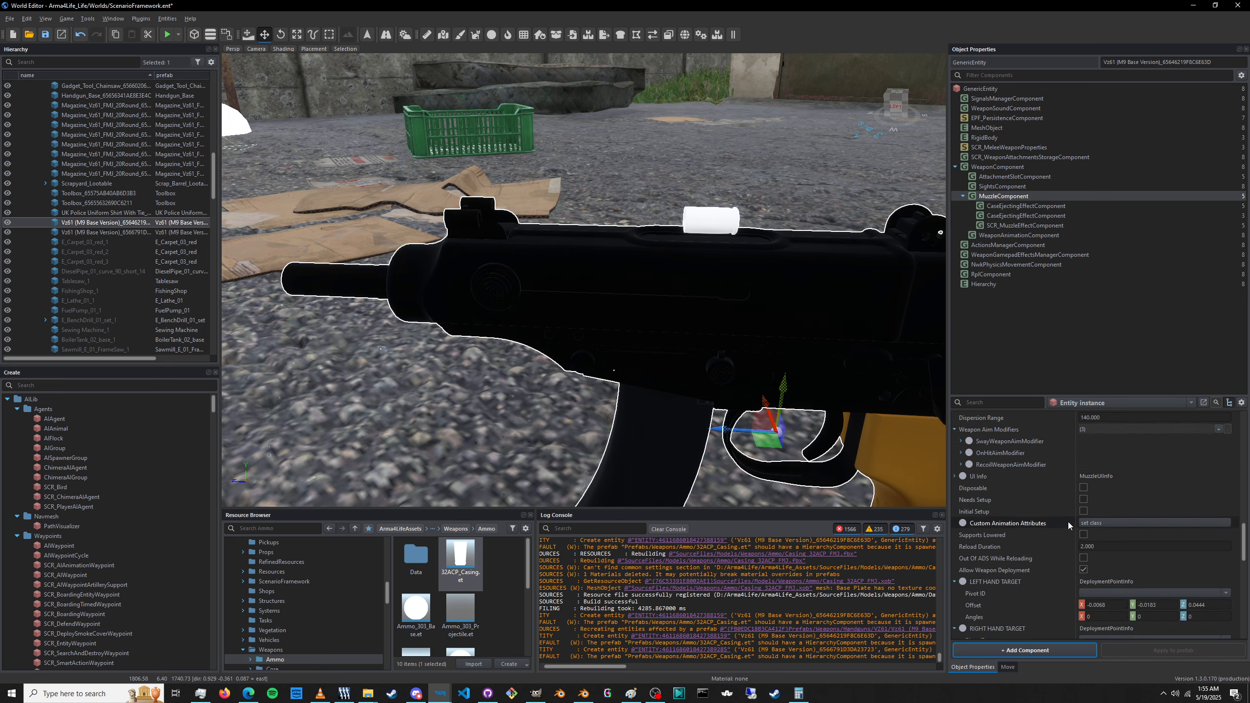
{"action": "scroll", "coordinate": [1068, 525], "scroll_direction": "down", "scroll_amount": 6}
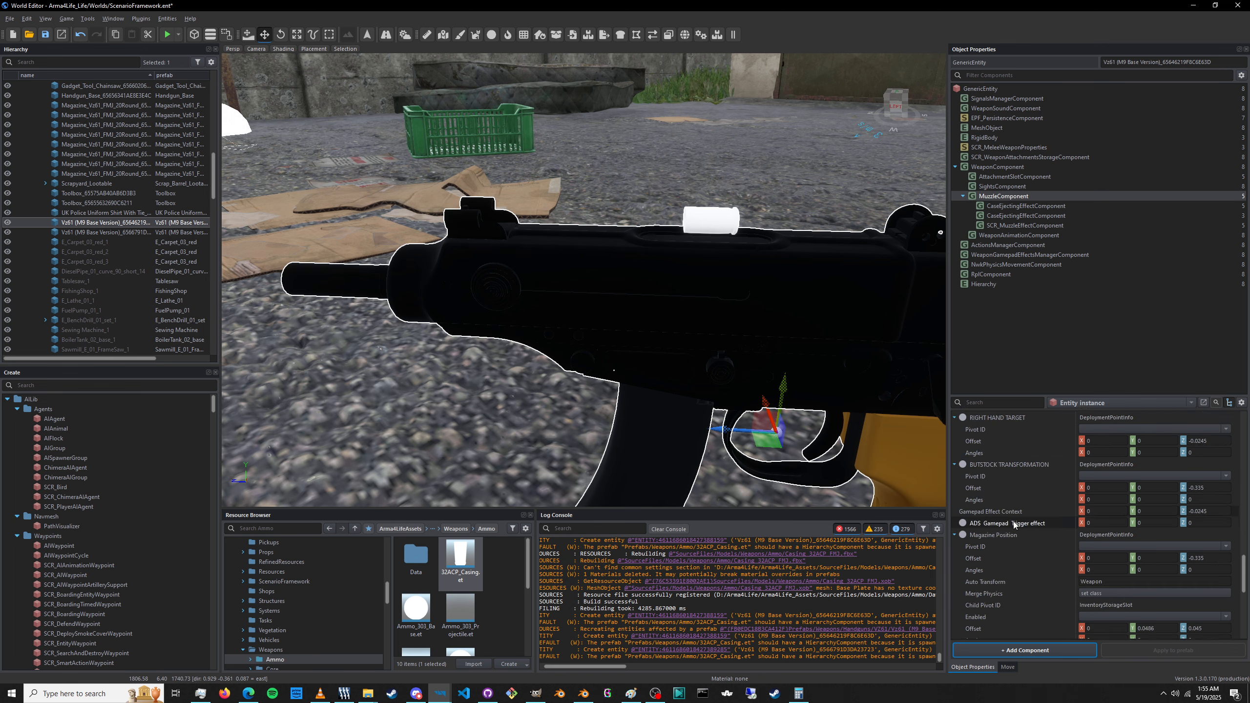
{"action": "scroll", "coordinate": [1014, 525], "scroll_direction": "down", "scroll_amount": 6}
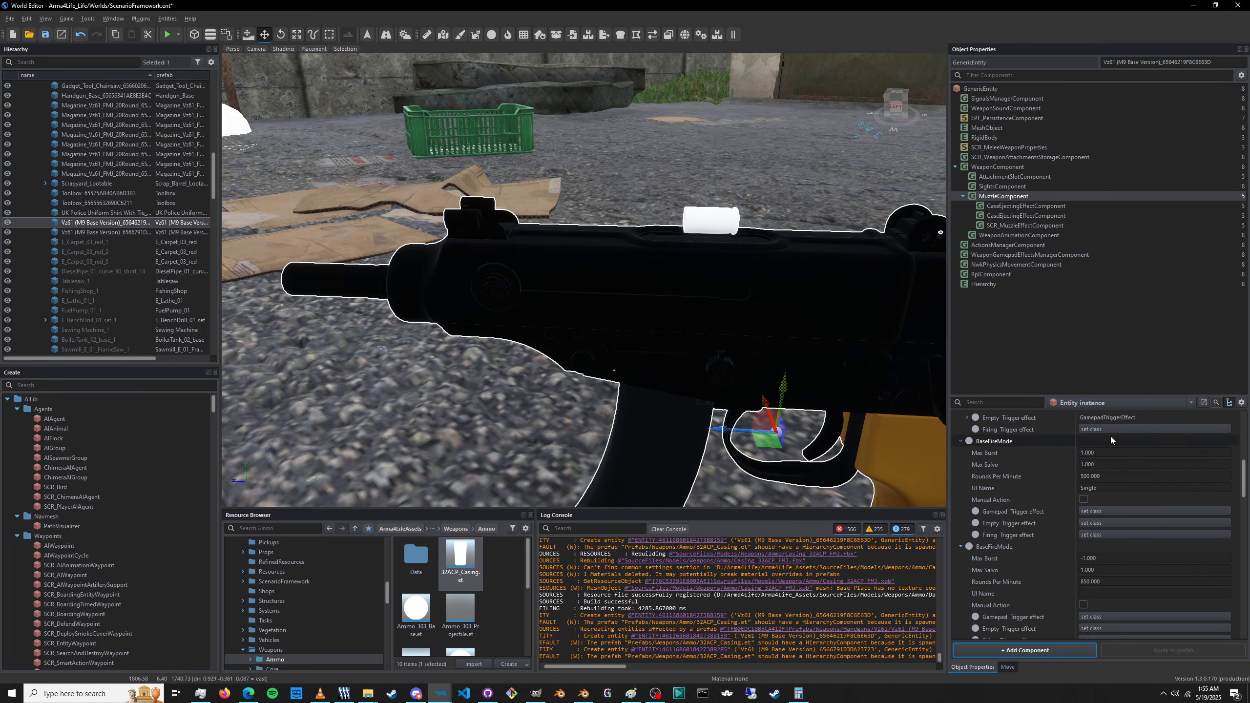
{"action": "scroll", "coordinate": [1056, 485], "scroll_direction": "up", "scroll_amount": 3}
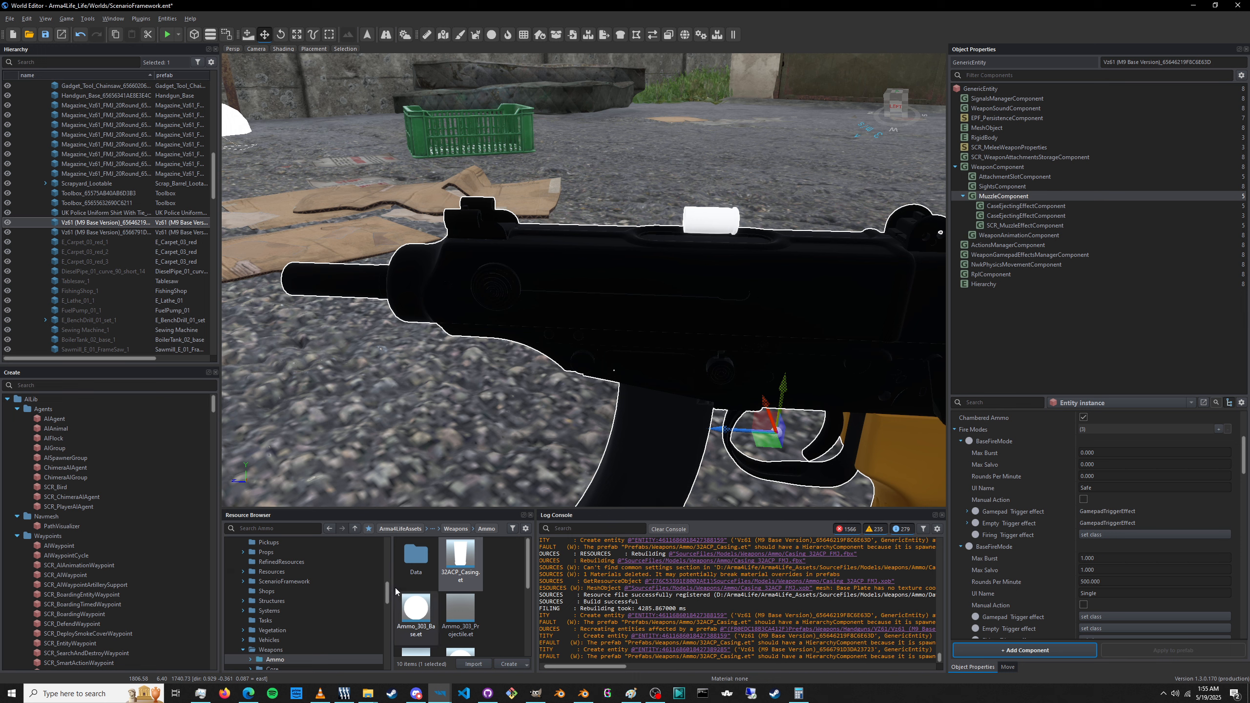
Search the project resources for "magazine".
{"action": "left_click", "coordinate": [264, 530]}
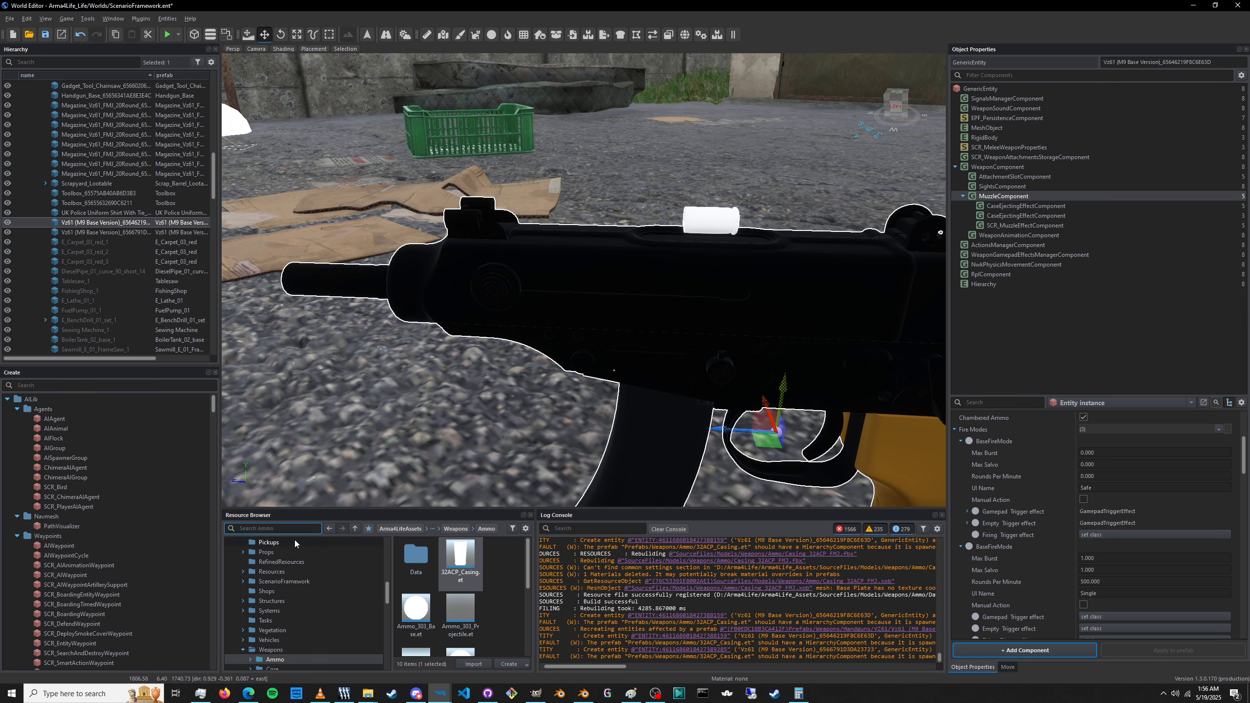
{"action": "scroll", "coordinate": [445, 603], "scroll_direction": "down", "scroll_amount": 2}
{"action": "type", "text": "magazine vz"}
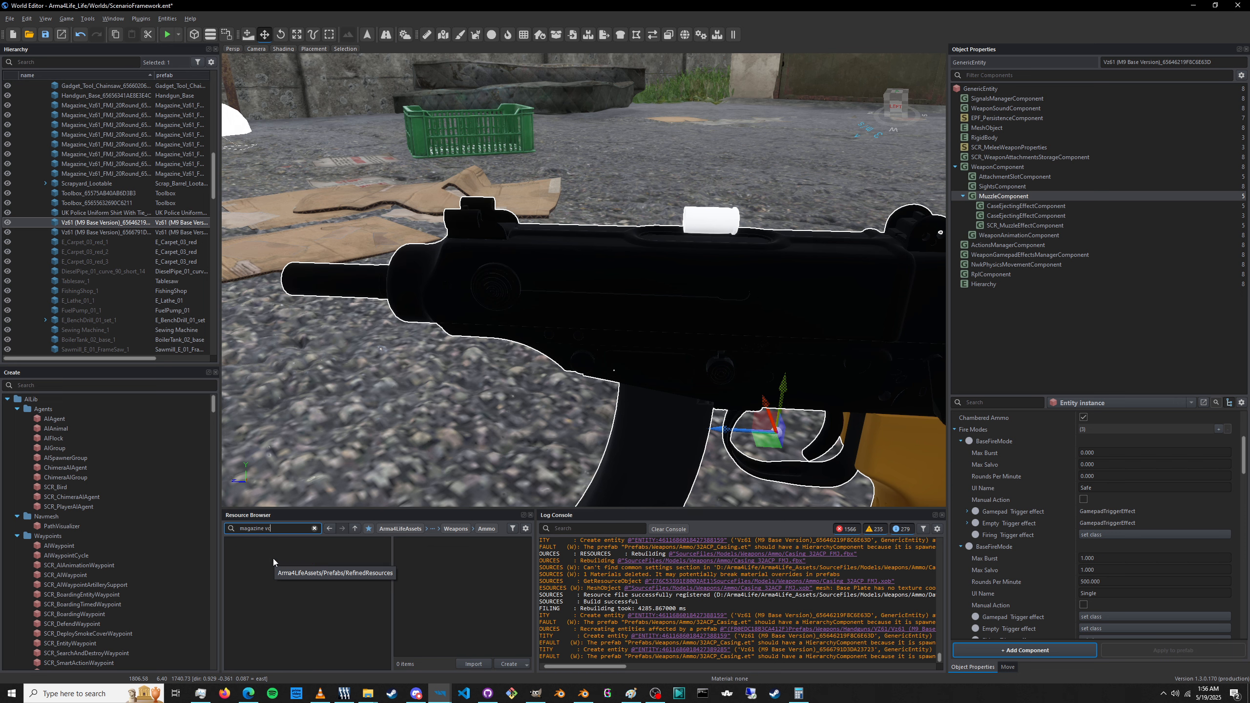
{"action": "type", "text": " vc"}
{"action": "key", "text": "BackSpace"}
{"action": "key", "text": "BackSpace"}
{"action": "key", "text": "BackSpace"}
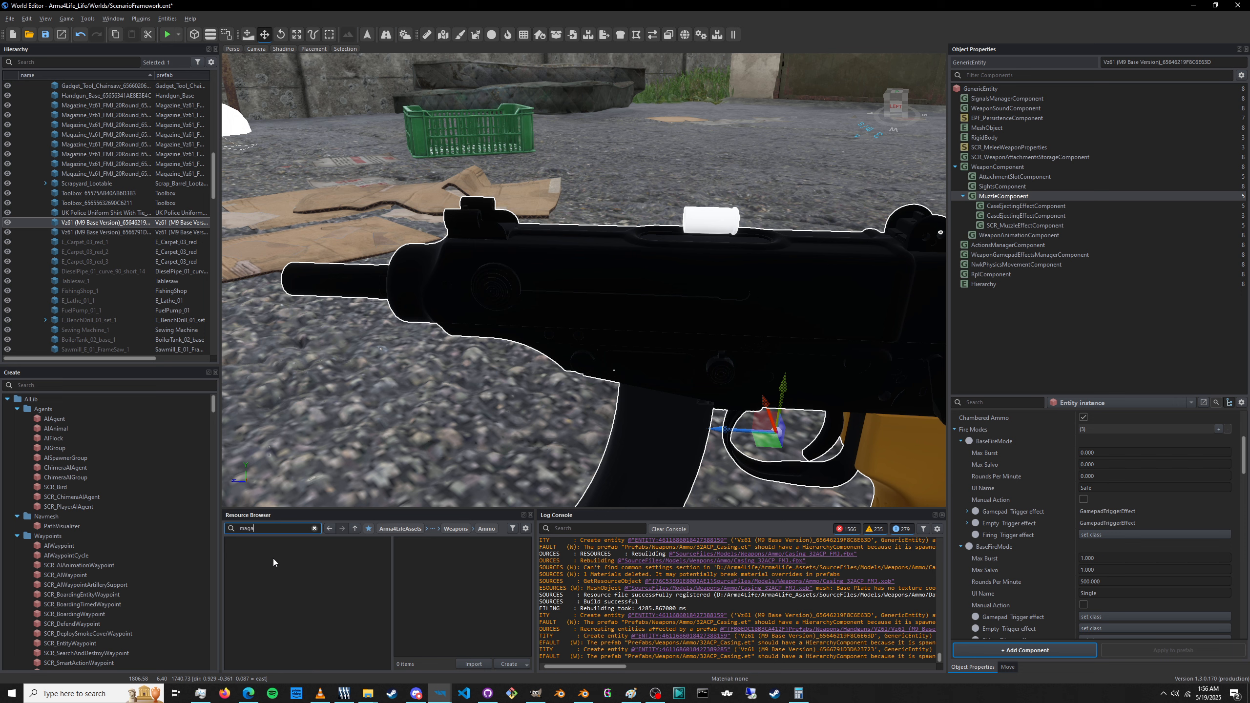
{"action": "type", "text": "zine"}
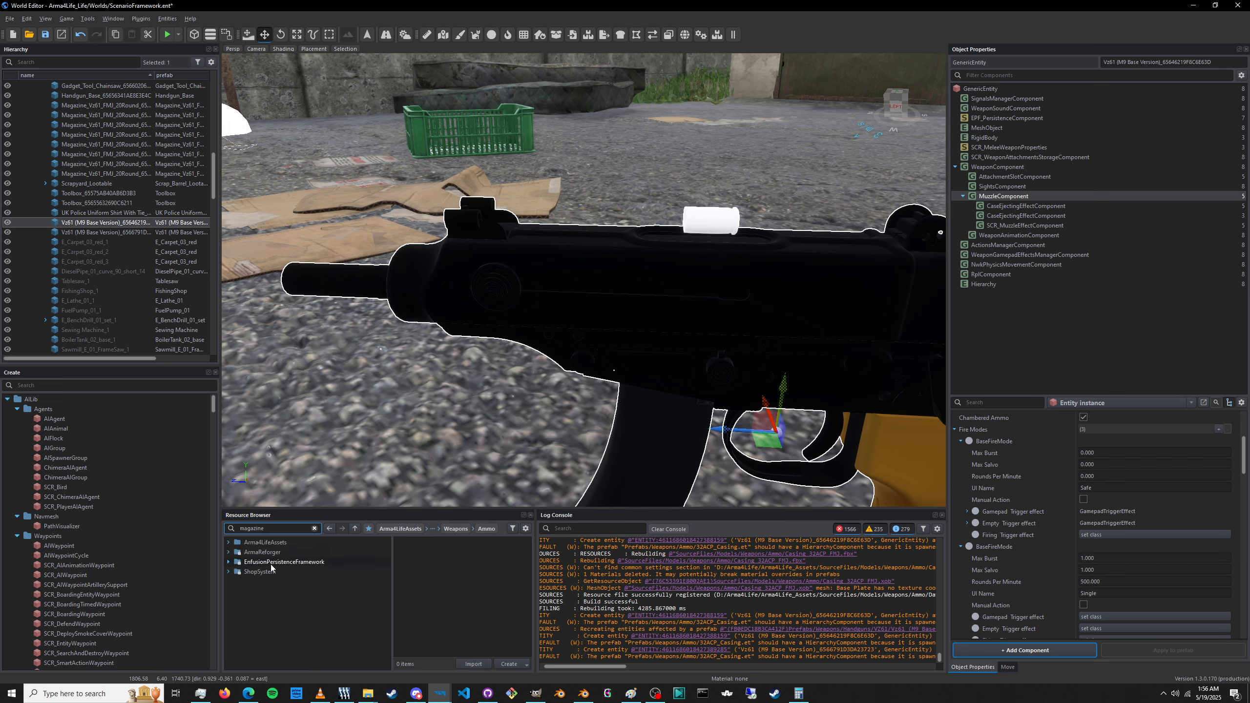
Browse the Arma4LifeAssets magazine results and locate the Magazine_Vz61_FMJ_20Round.et prefab.
{"action": "left_click", "coordinate": [272, 543]}
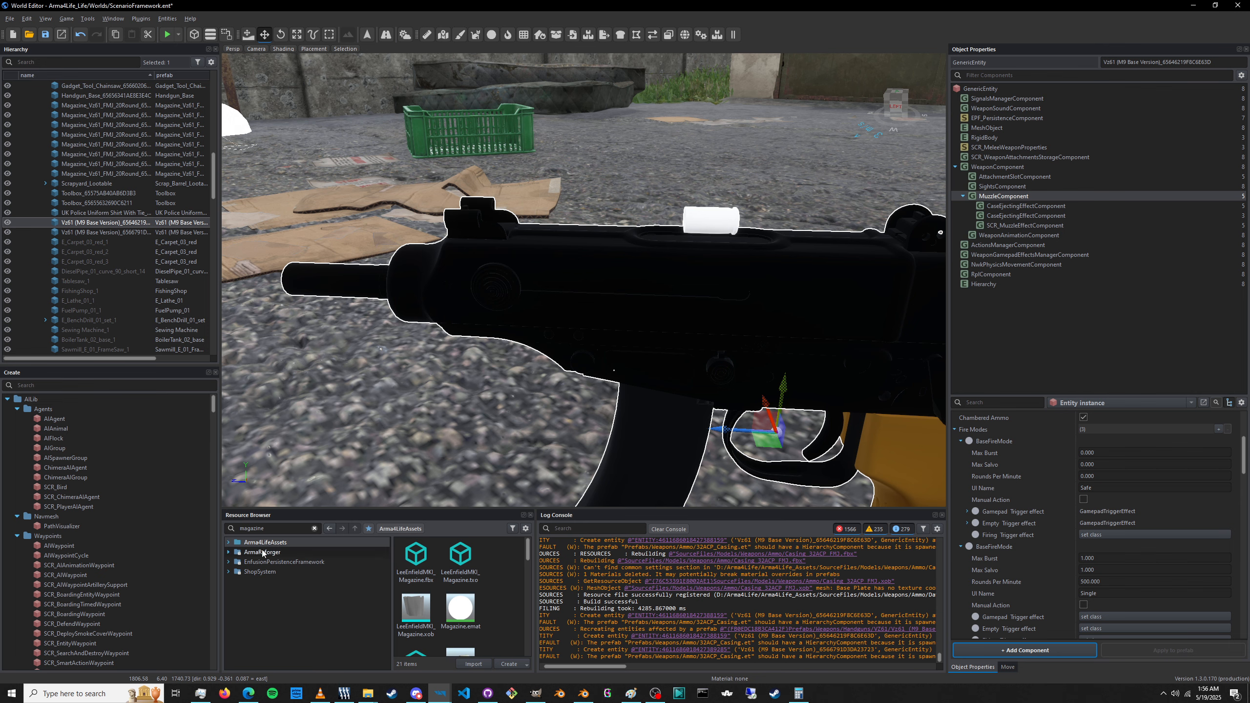
{"action": "left_click", "coordinate": [262, 552]}
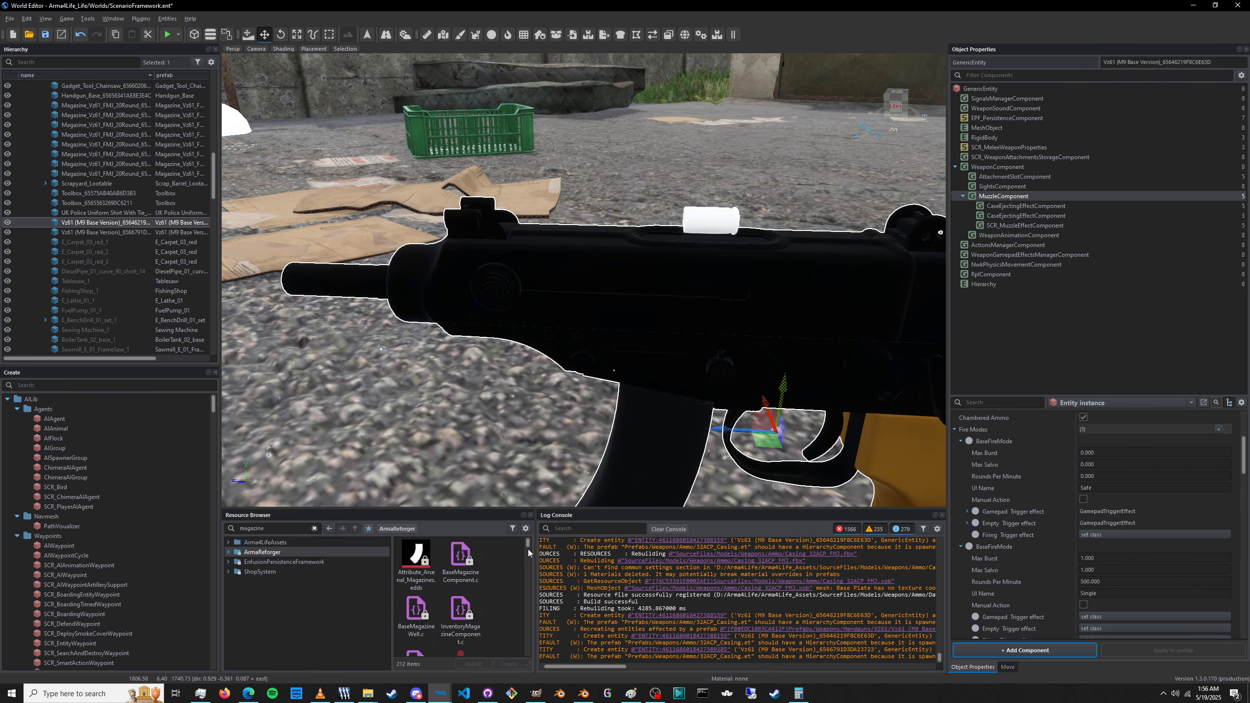
{"action": "left_click", "coordinate": [272, 542]}
{"action": "scroll", "coordinate": [496, 584], "scroll_direction": "down", "scroll_amount": 2}
{"action": "scroll", "coordinate": [492, 586], "scroll_direction": "down", "scroll_amount": 3}
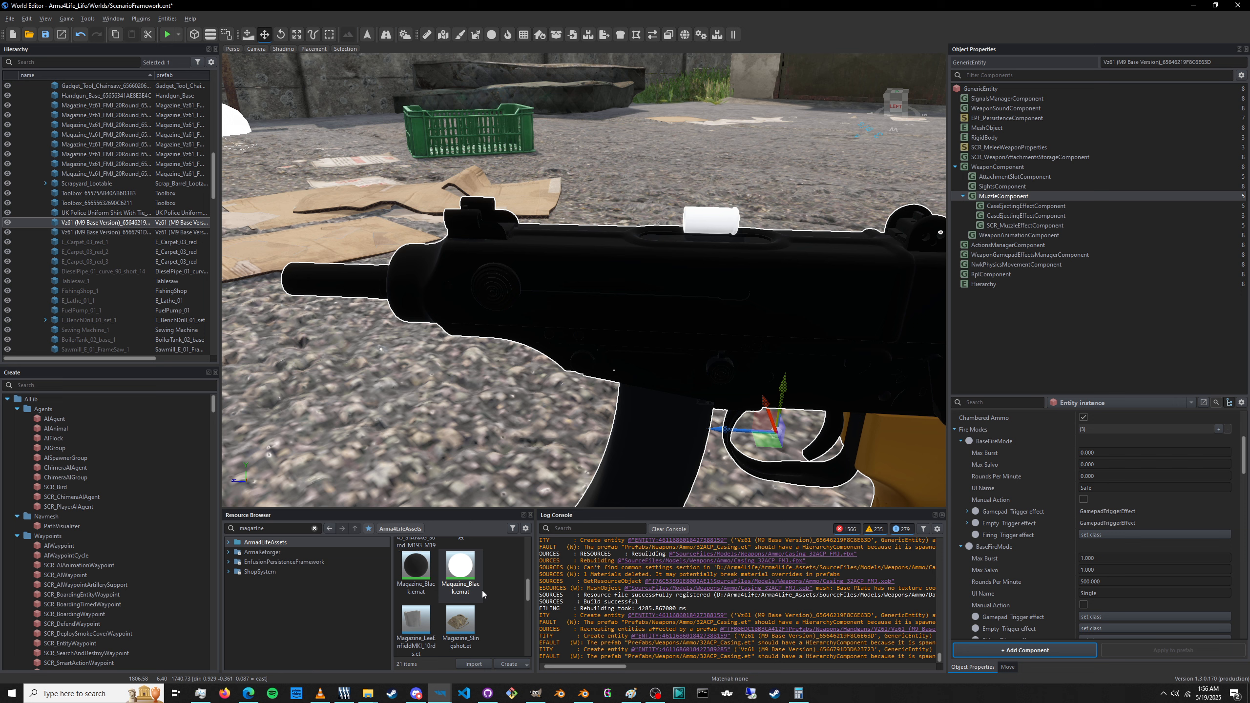
{"action": "scroll", "coordinate": [483, 591], "scroll_direction": "down", "scroll_amount": 4}
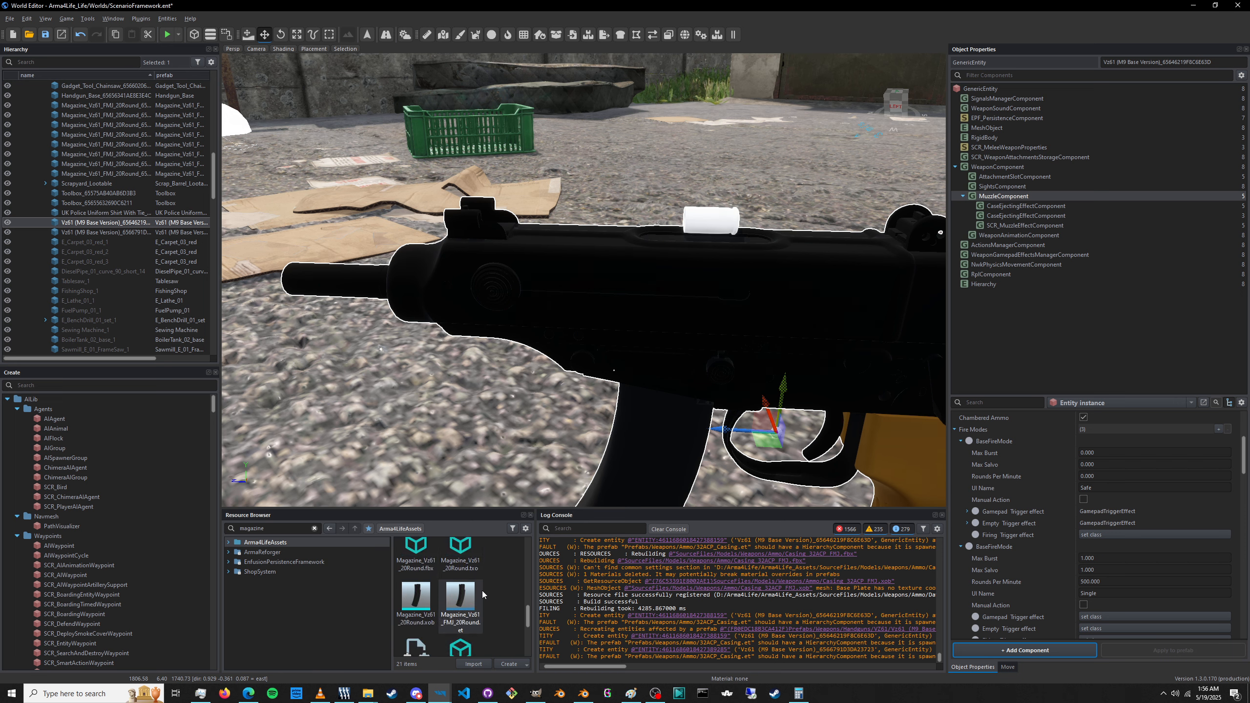
{"action": "scroll", "coordinate": [478, 591], "scroll_direction": "down", "scroll_amount": 1}
{"action": "mouse_move", "coordinate": [478, 590]}
{"action": "left_mouse_down"}
{"action": "mouse_move", "coordinate": [444, 510]}
{"action": "mouse_move", "coordinate": [470, 571]}
{"action": "left_mouse_up"}
{"action": "scroll", "coordinate": [480, 579], "scroll_direction": "down", "scroll_amount": 1}
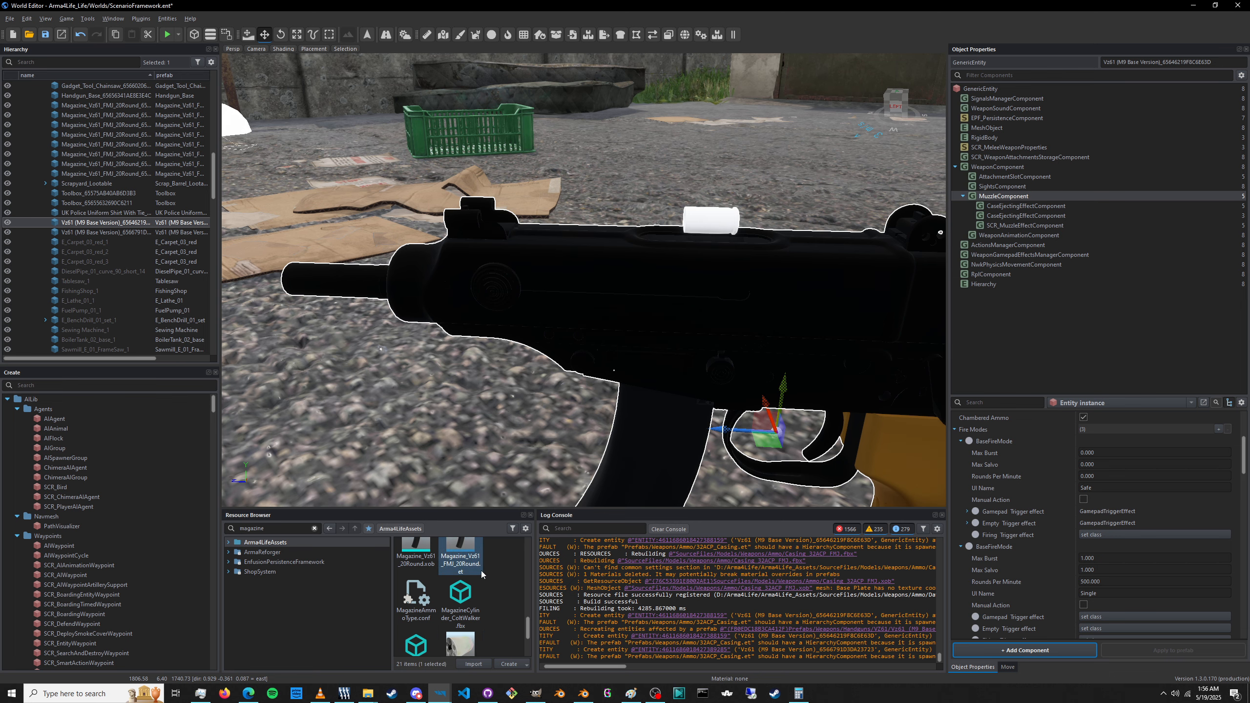
Open MagazineAmmoType.conf, examine its FMJ ammo type entry, then close the file and return to World Editor.
{"action": "left_click", "coordinate": [420, 605]}
{"action": "double_click", "coordinate": [417, 600]}
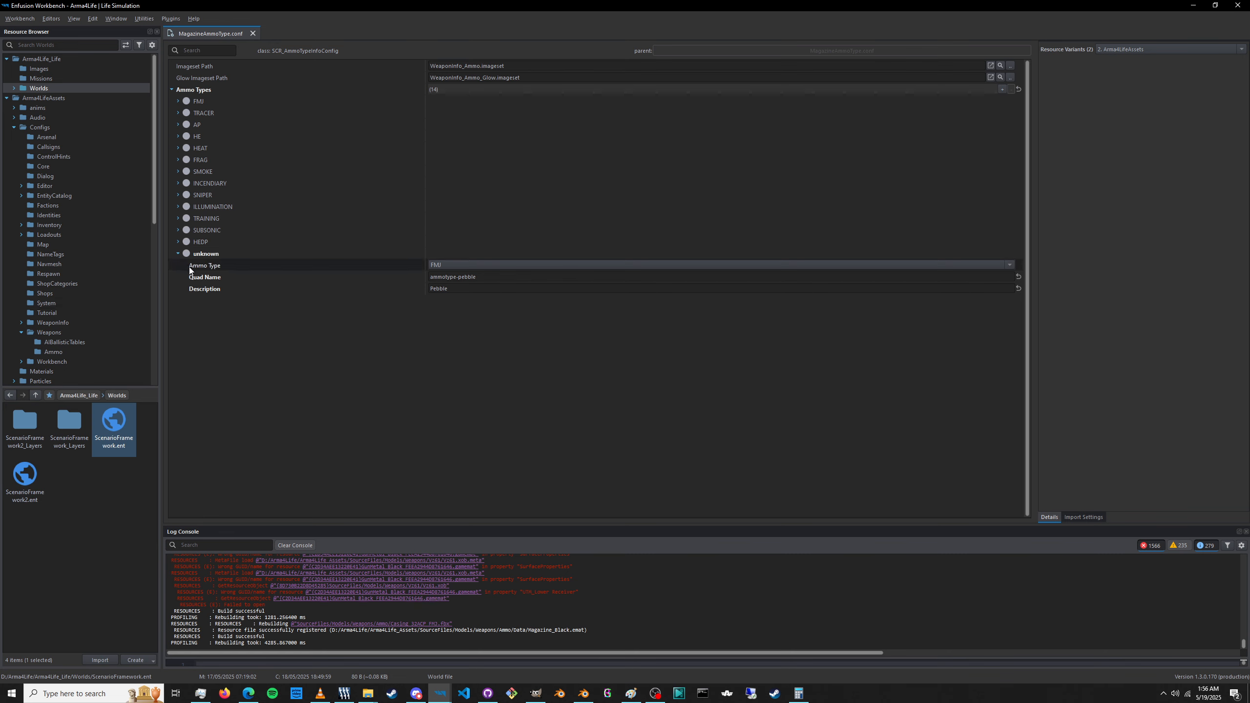
{"action": "left_click", "coordinate": [177, 101]}
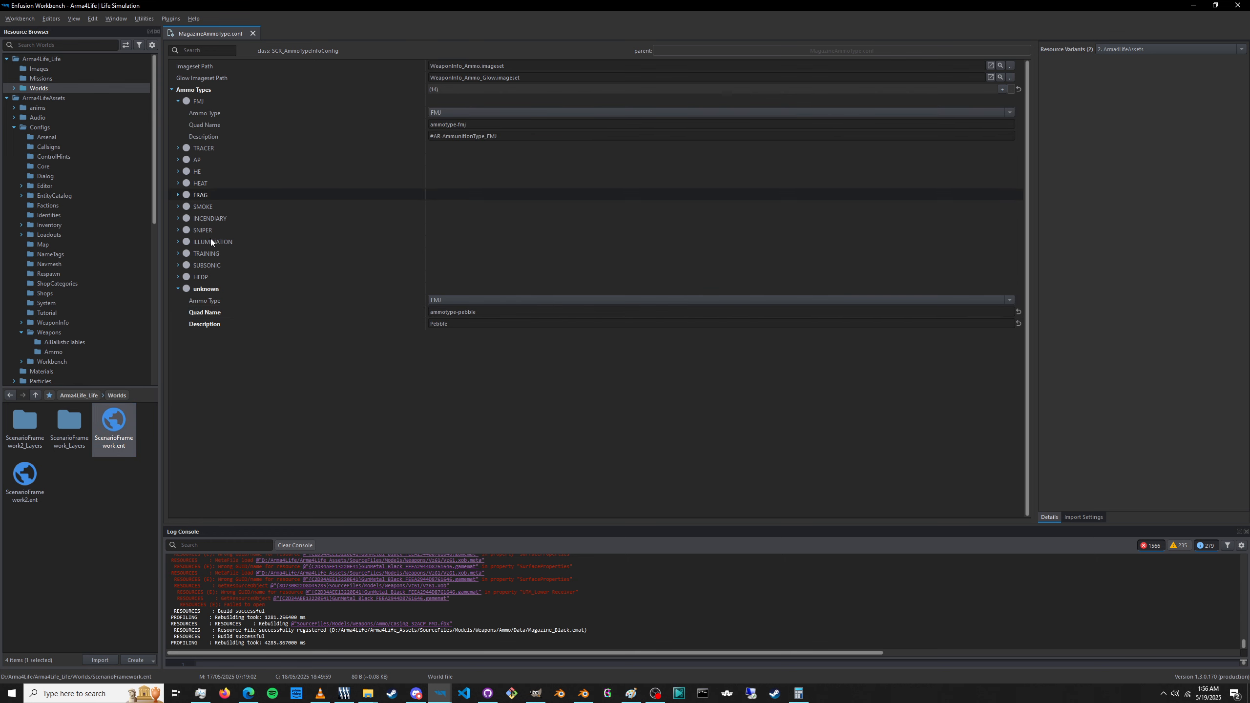
{"action": "left_click", "coordinate": [177, 289]}
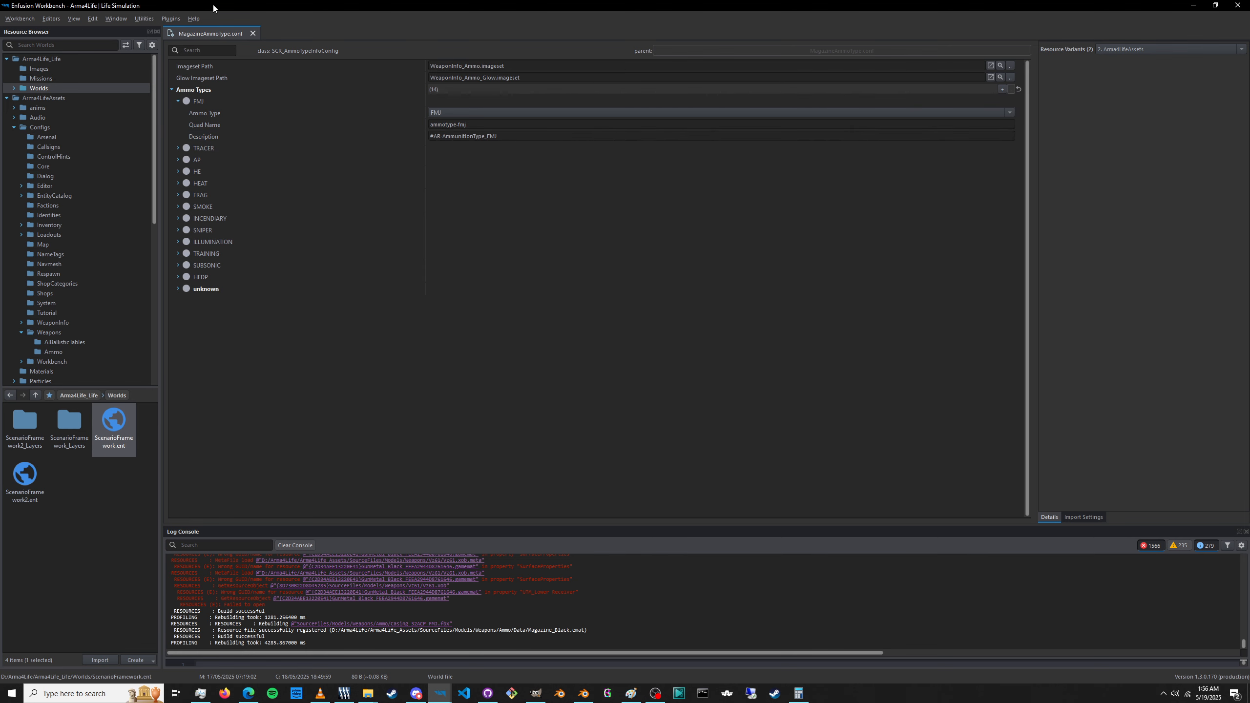
{"action": "left_click", "coordinate": [253, 33]}
{"action": "key", "text": "alt+Tab"}
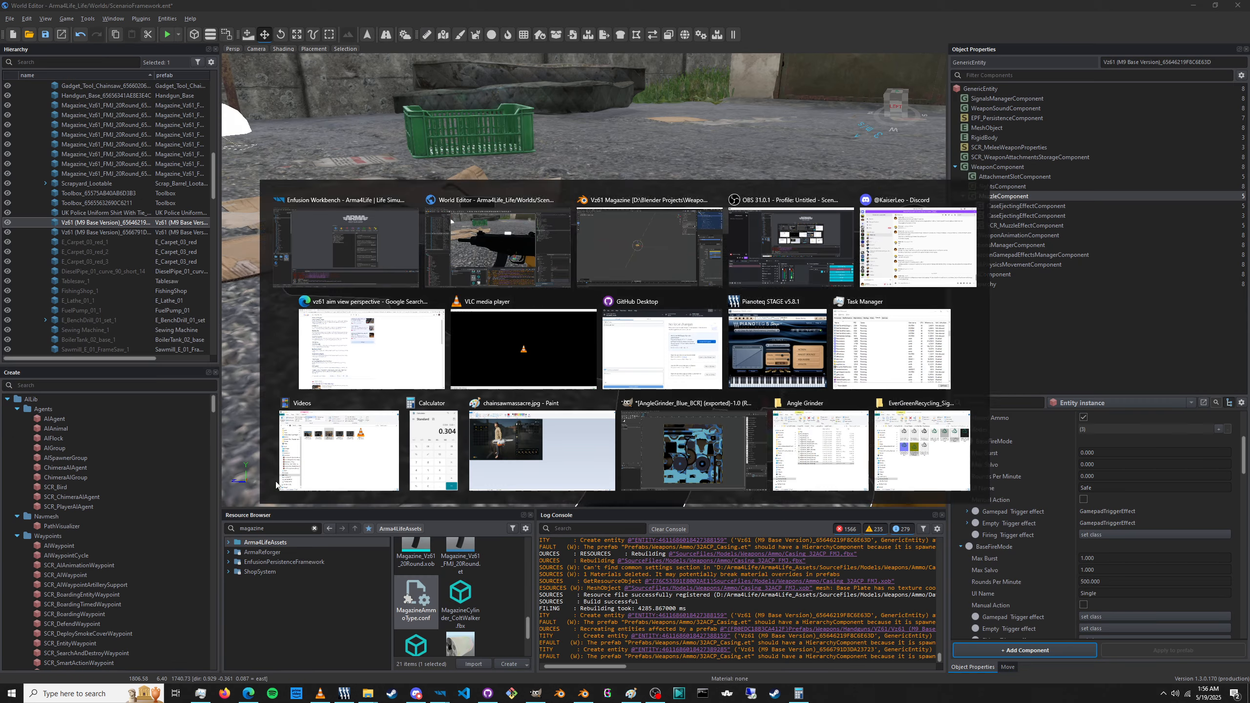
Open the Magazine_Vz61_FMJ_20Round.et prefab in prefab edit mode, saving the current world first.
{"action": "scroll", "coordinate": [497, 594], "scroll_direction": "up", "scroll_amount": 1}
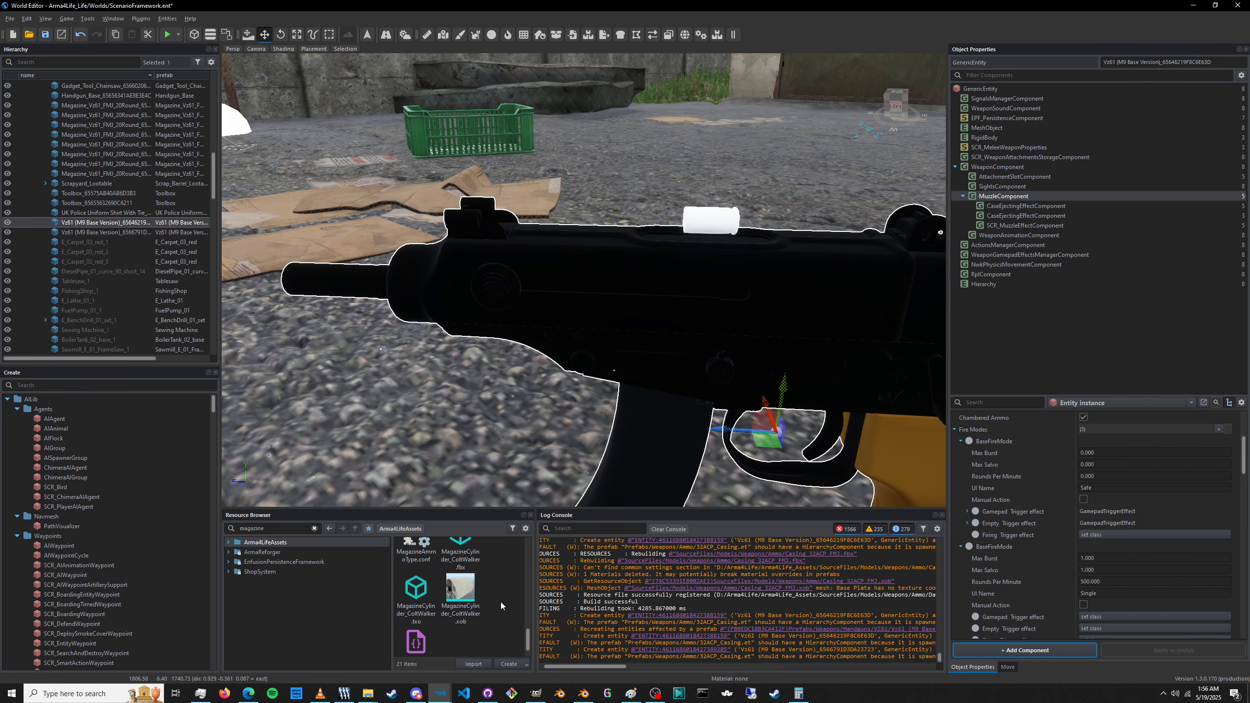
{"action": "left_click", "coordinate": [468, 584]}
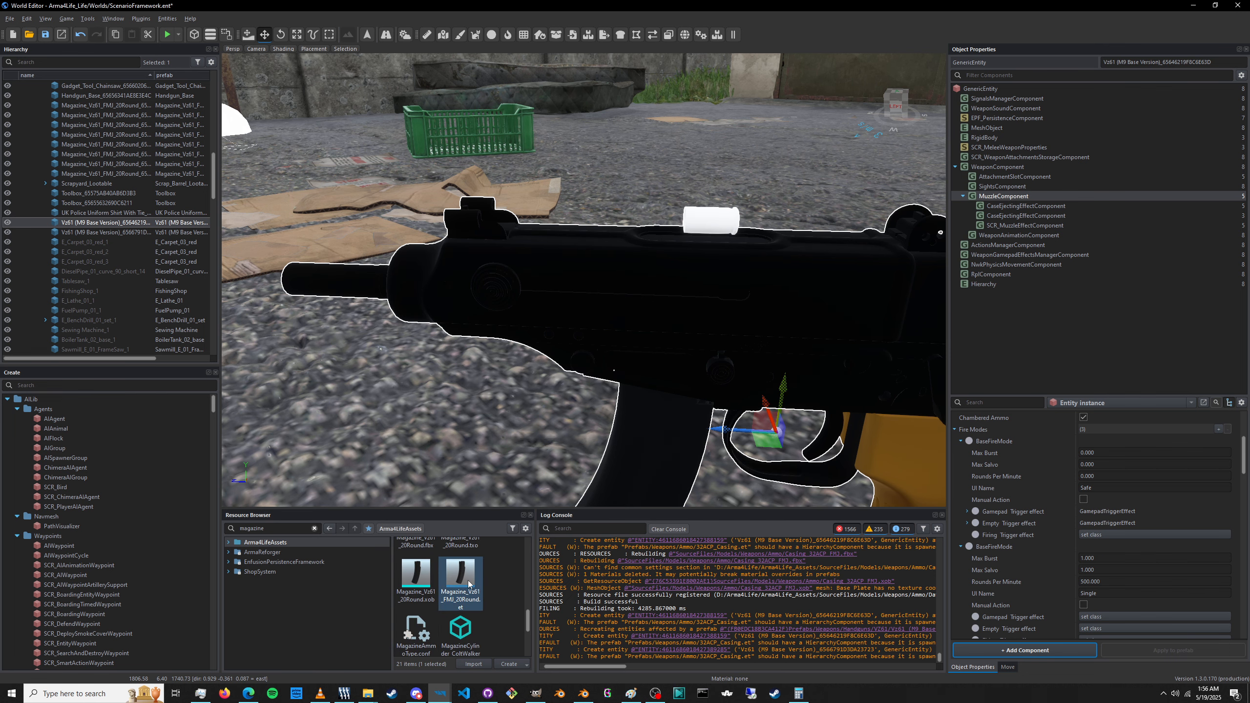
{"action": "double_click", "coordinate": [468, 584]}
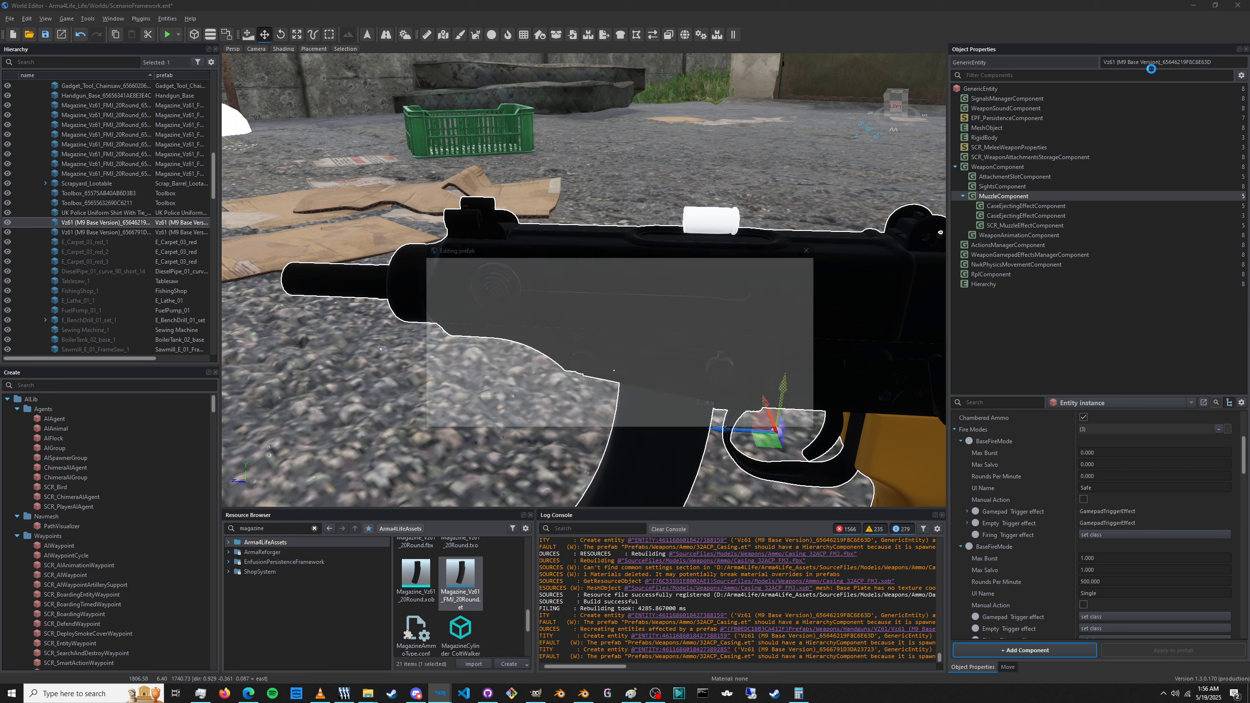
{"action": "left_click", "coordinate": [452, 420]}
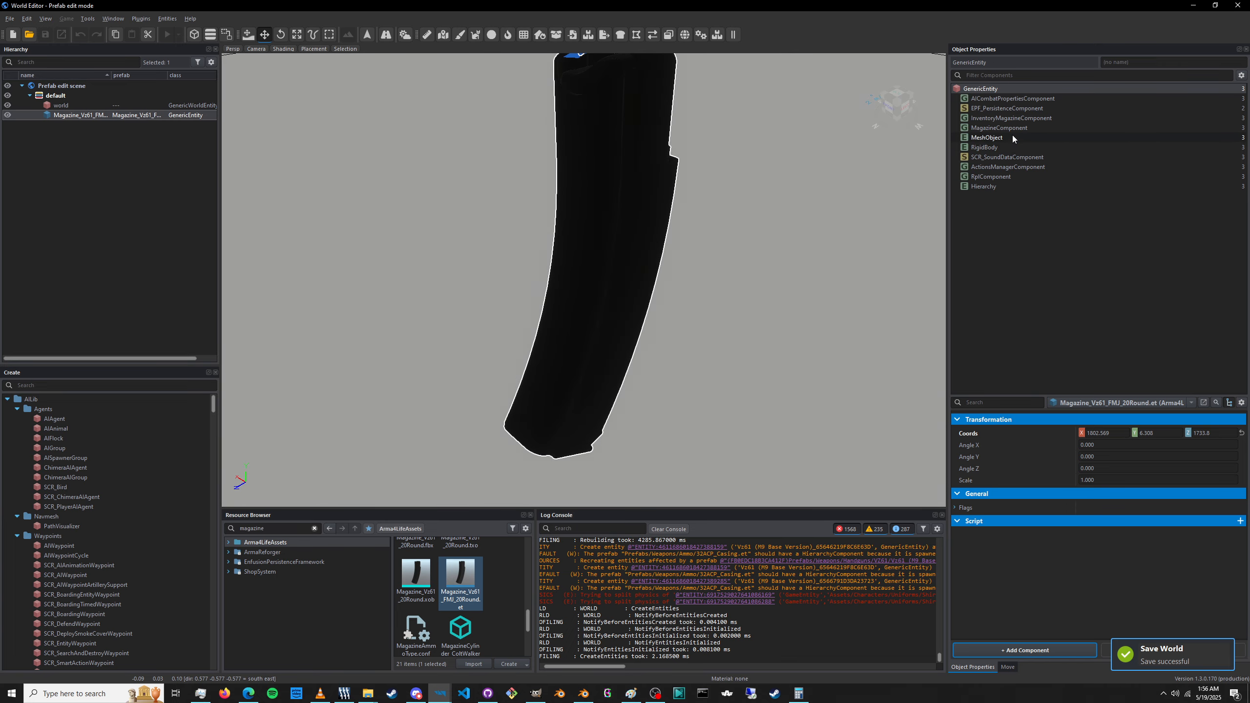
Examine the magazine's MagazineComponent: magazine well, item model, max ammo, ammo config and the ammo mapping list.
{"action": "left_click", "coordinate": [1008, 128]}
{"action": "scroll", "coordinate": [1059, 487], "scroll_direction": "up", "scroll_amount": 3}
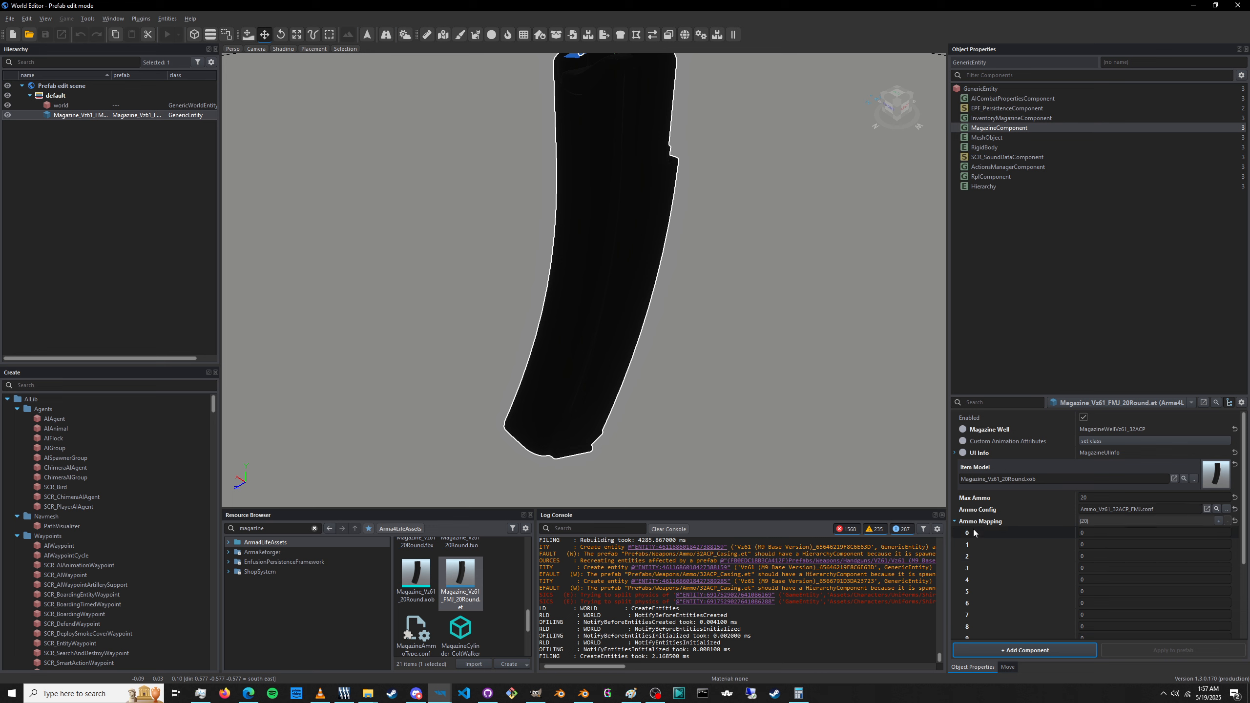
{"action": "scroll", "coordinate": [981, 528], "scroll_direction": "down", "scroll_amount": 4}
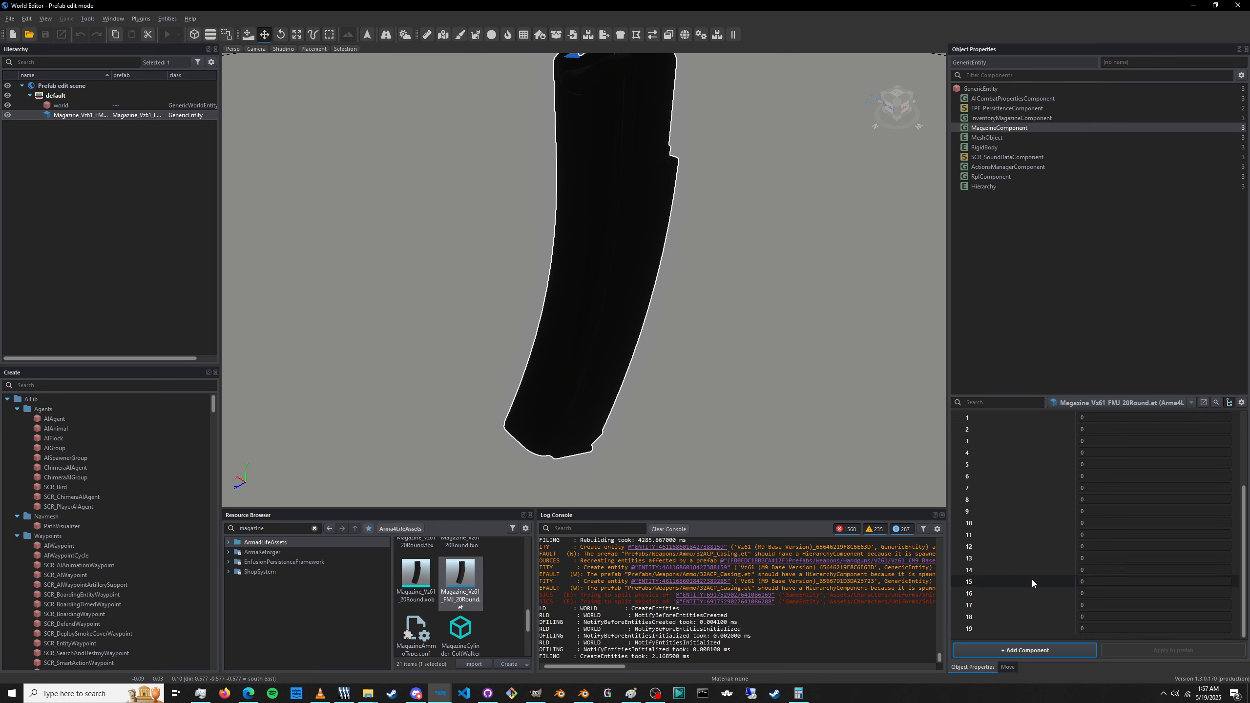
{"action": "scroll", "coordinate": [1038, 594], "scroll_direction": "up", "scroll_amount": 3}
{"action": "scroll", "coordinate": [1035, 551], "scroll_direction": "down", "scroll_amount": 2}
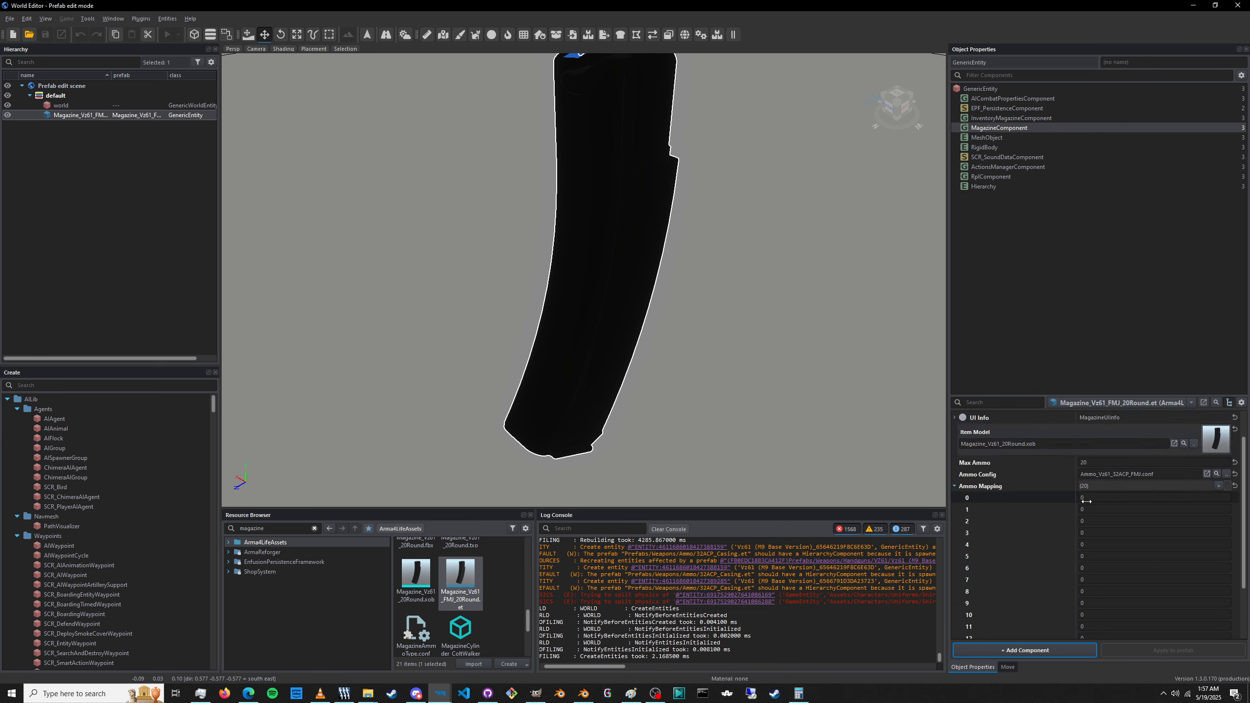
{"action": "scroll", "coordinate": [1085, 544], "scroll_direction": "down", "scroll_amount": 3}
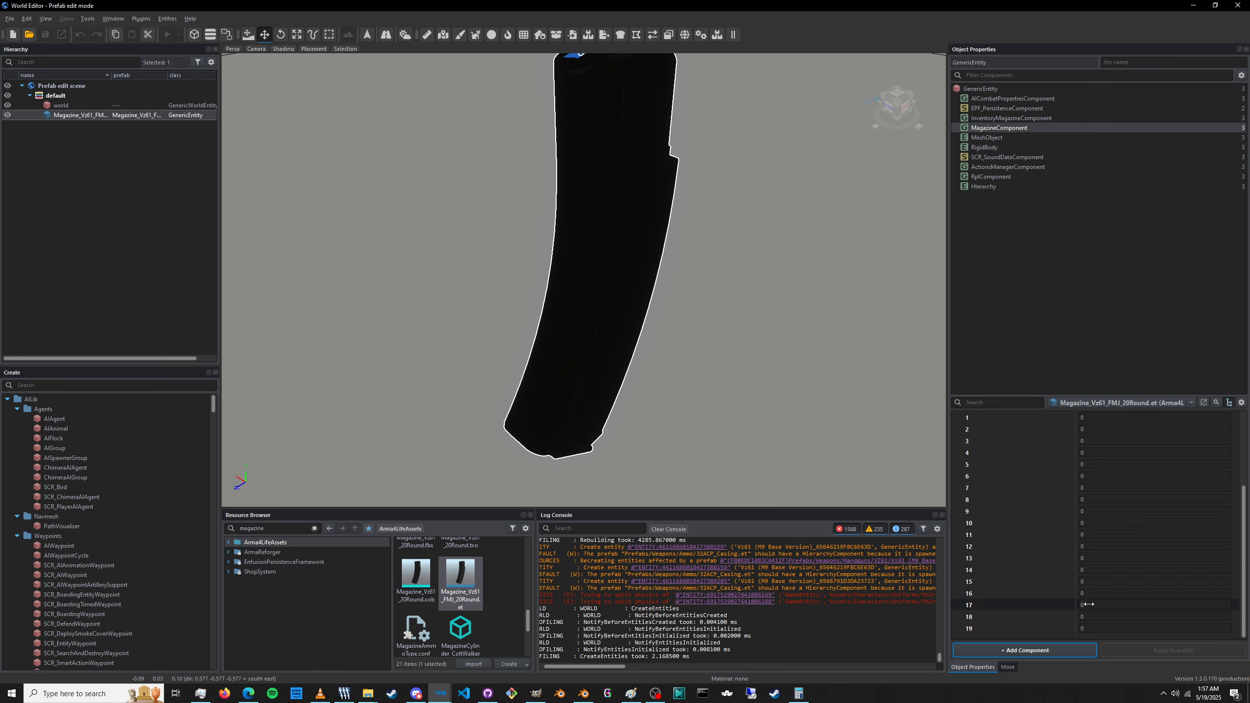
{"action": "scroll", "coordinate": [1088, 604], "scroll_direction": "up", "scroll_amount": 5}
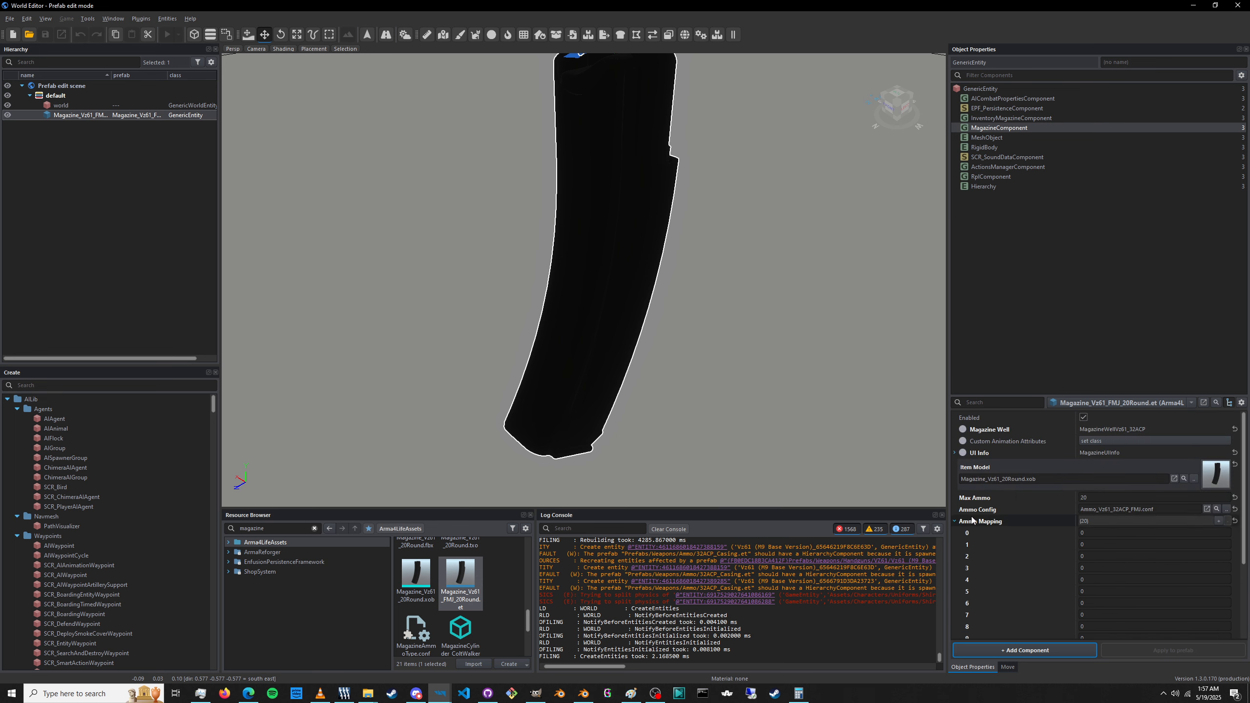
{"action": "left_click", "coordinate": [958, 522]}
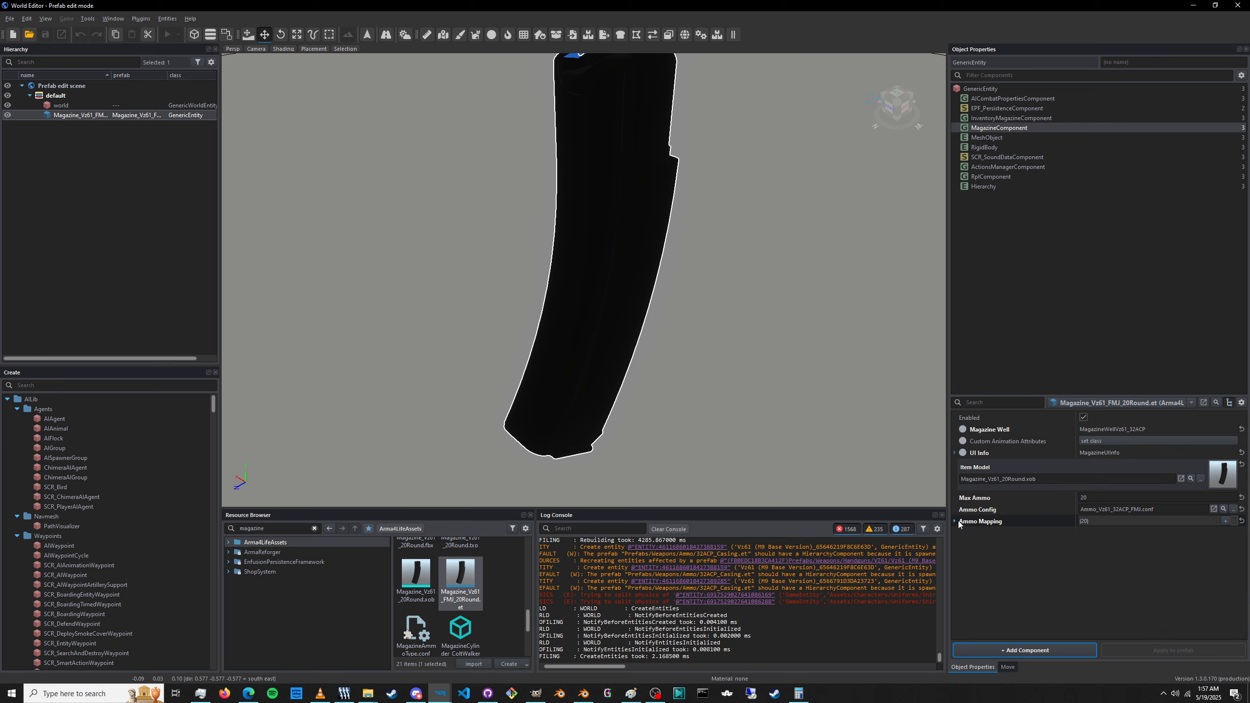
{"action": "left_click", "coordinate": [1153, 510]}
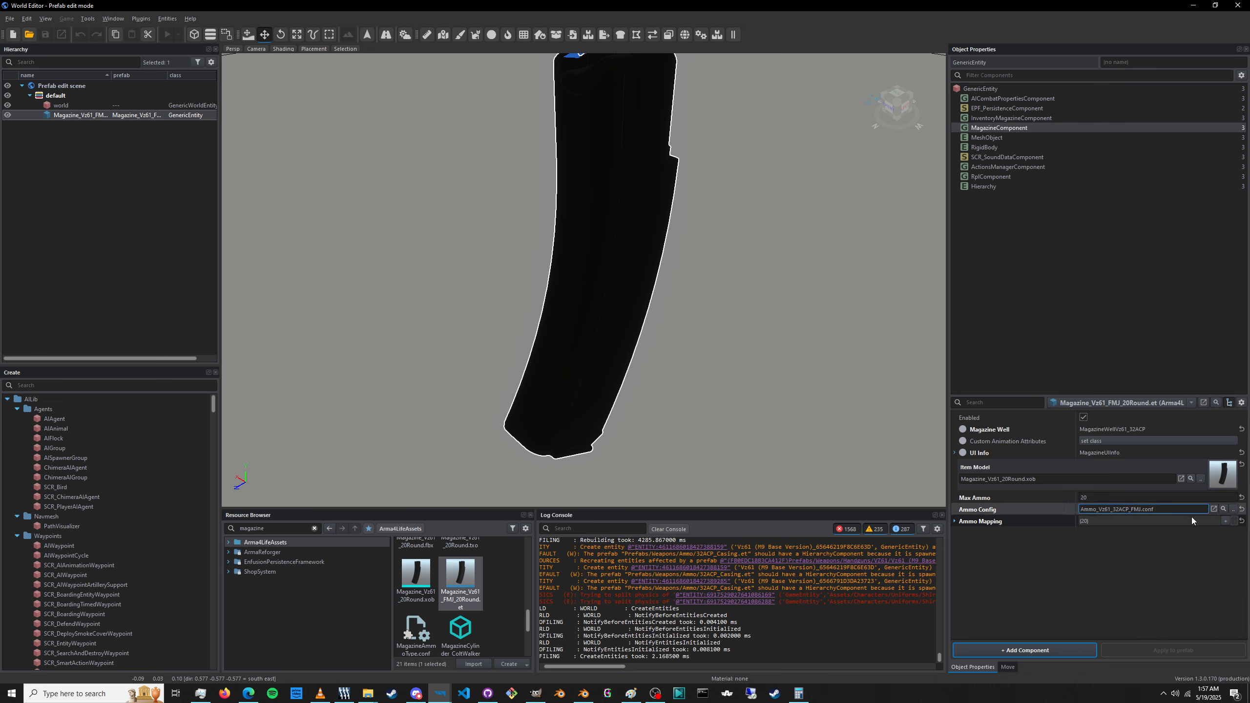
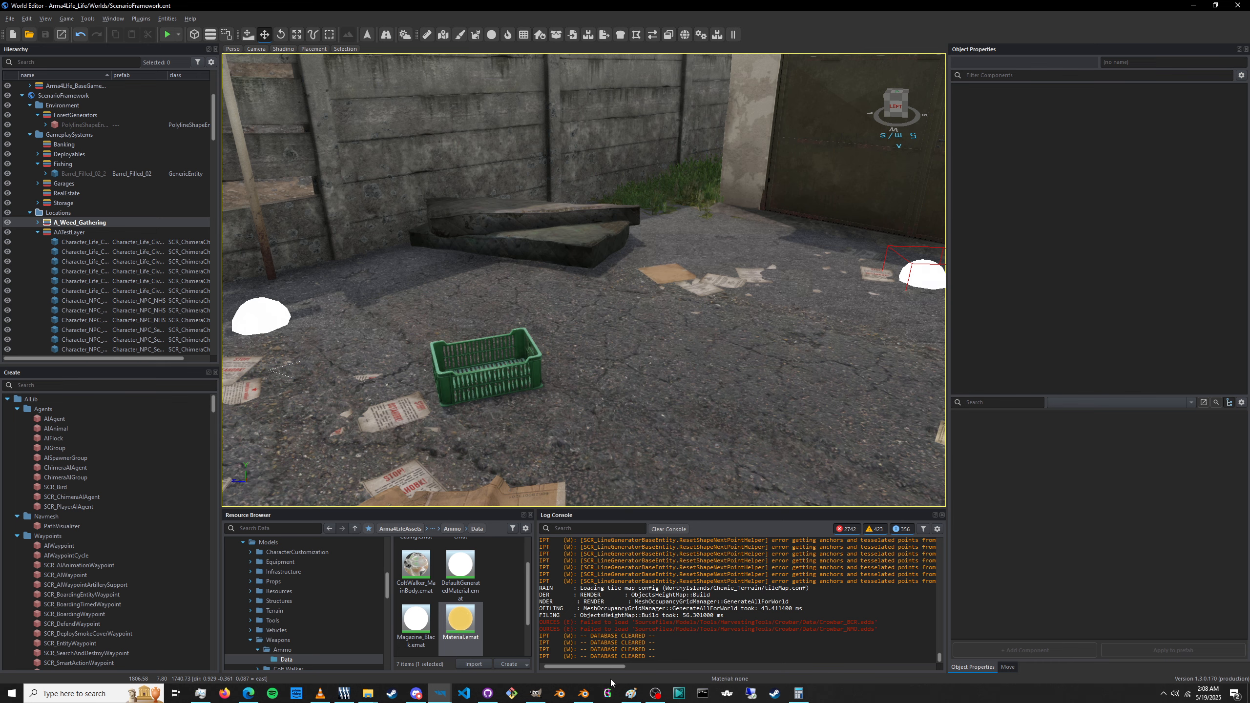
Run the ScenarioFramework world in play mode and continue past the Arma4Life welcome screen to spawn in.
{"action": "right_click_drag", "start_coordinate": [507, 251], "coordinate": [594, 270]}
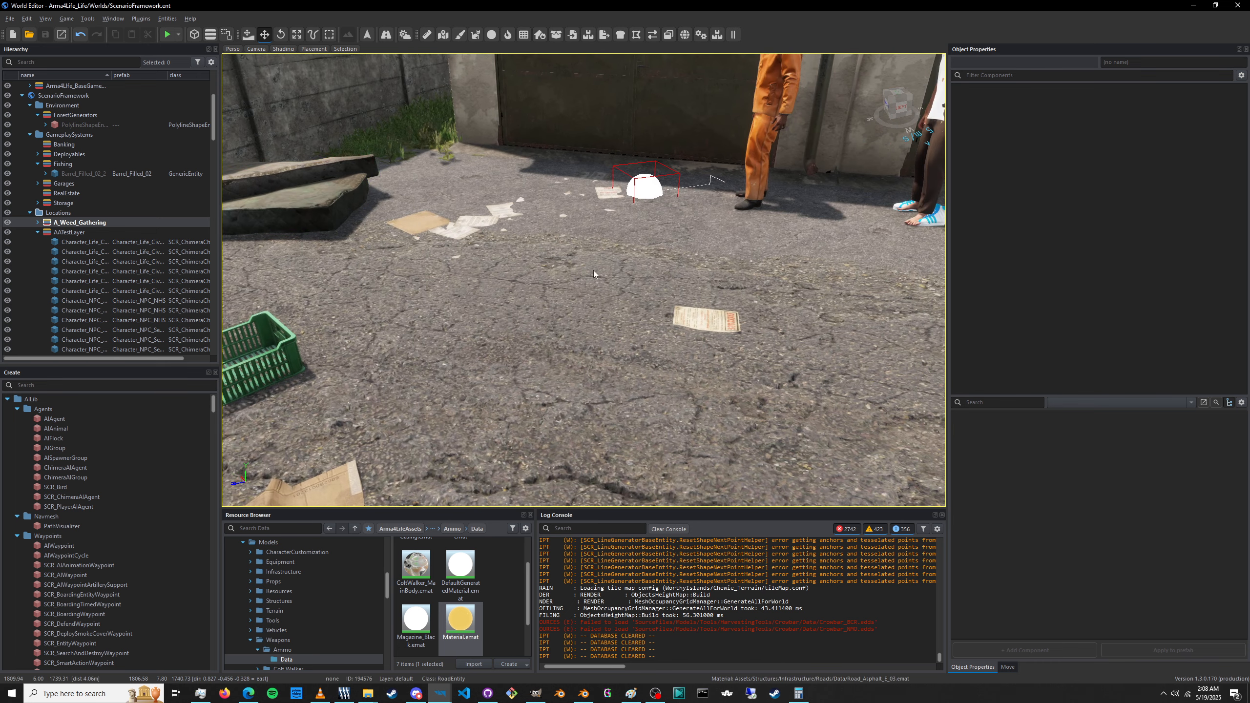
{"action": "left_click", "coordinate": [167, 35]}
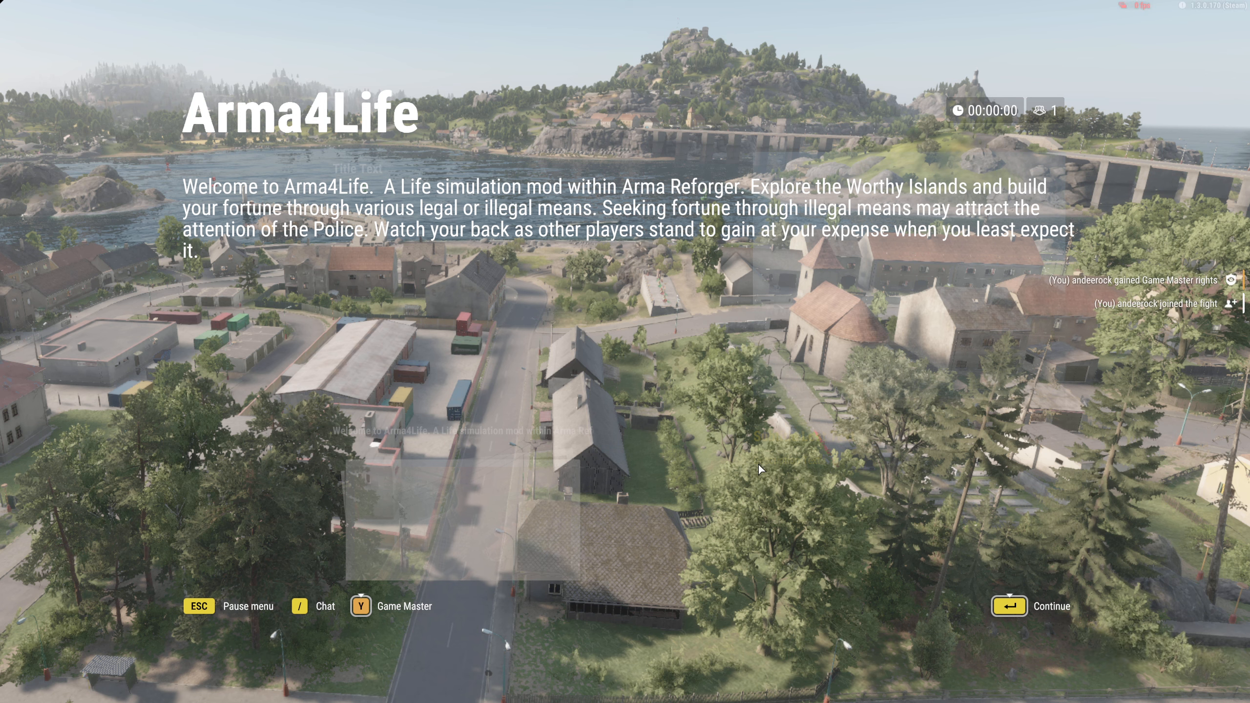
{"action": "left_click", "coordinate": [1017, 612]}
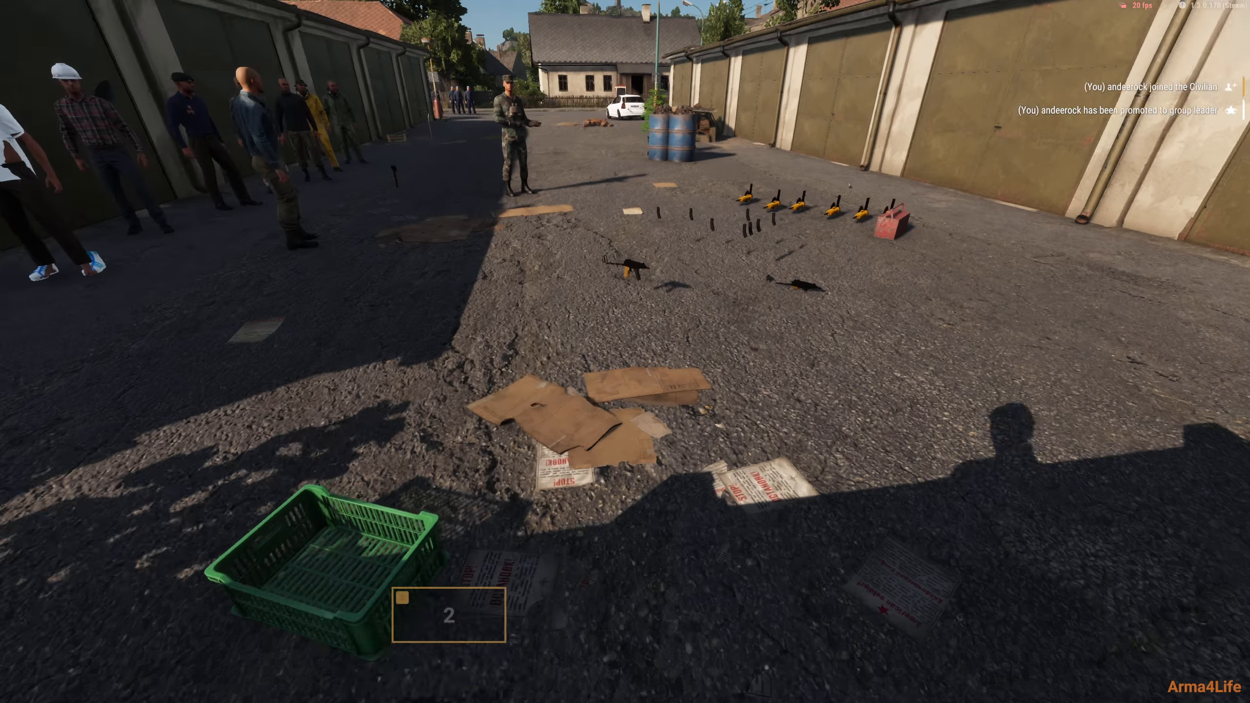
Walk to the weapons laid out on the ground and pick up the Vz61 and its magazines.
{"action": "key", "text": "w"}
{"action": "key", "text": "f"}
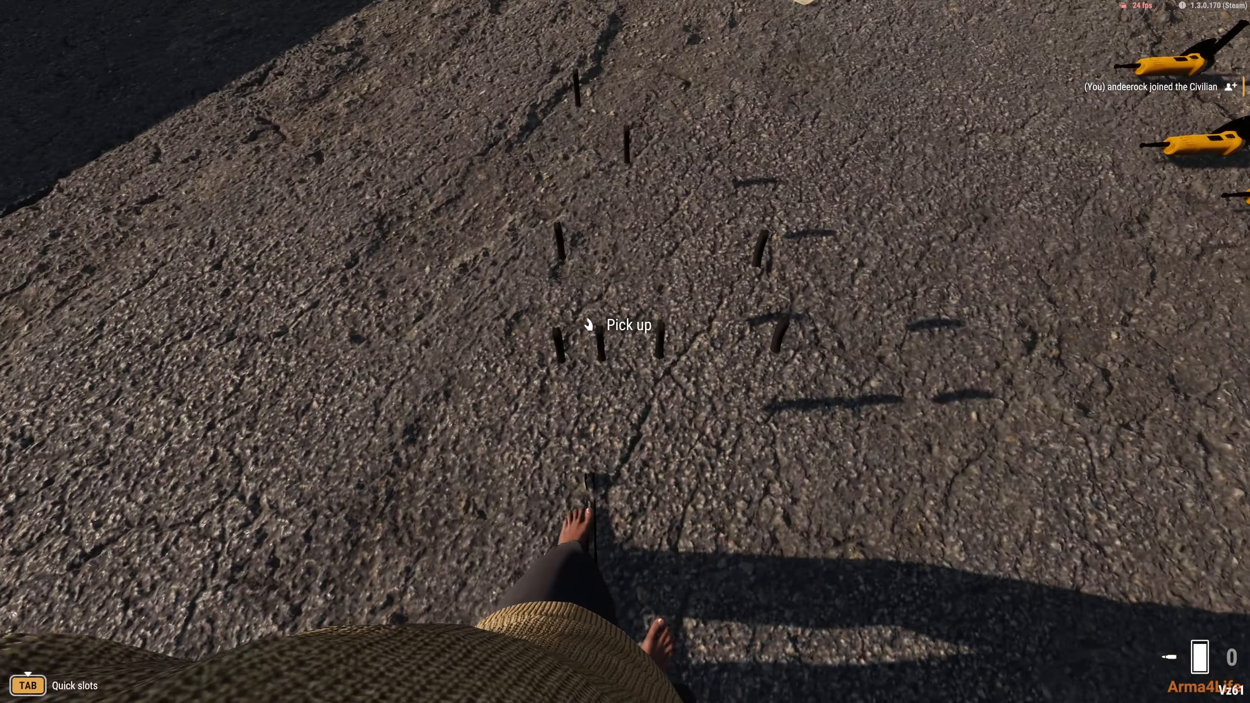
{"action": "key", "text": "f"}
{"action": "key", "text": "f"}
{"action": "key", "text": "f"}
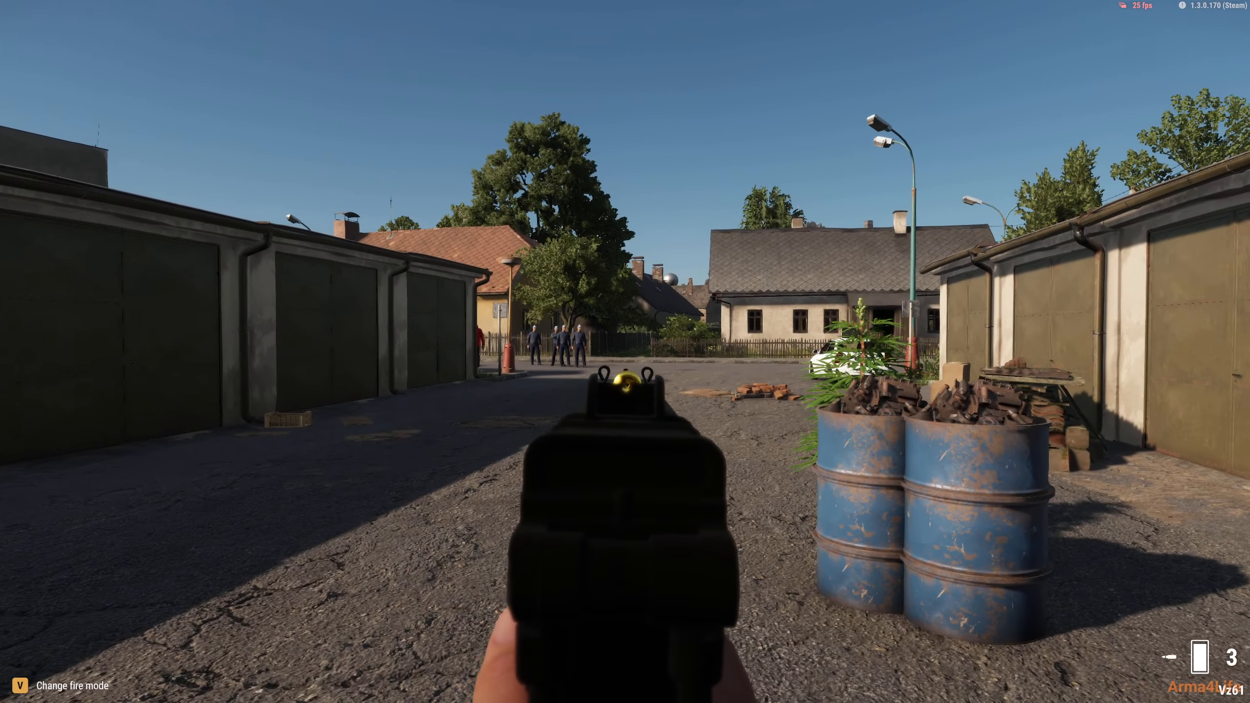
Test-fire the Vz61 in single-shot mode, aiming down its sights and from the third-person view.
{"action": "key", "text": "w"}
{"action": "key", "text": "w"}
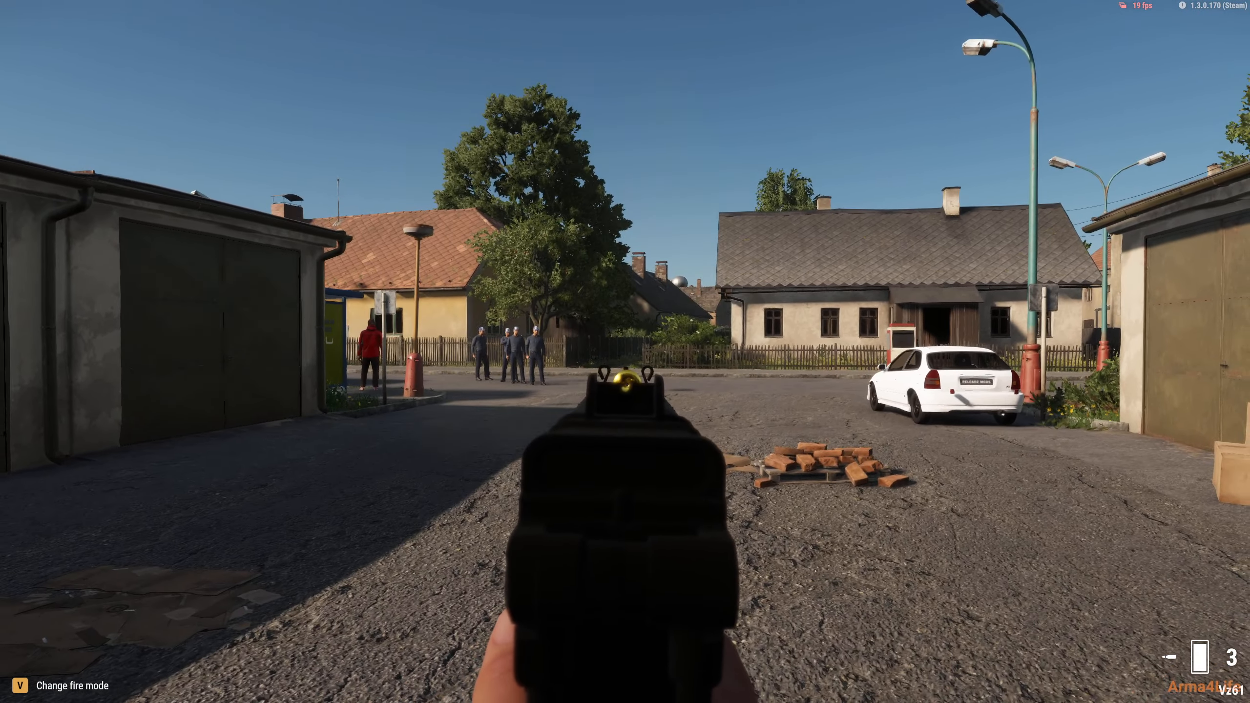
{"action": "left_click", "coordinate": [625, 352]}
{"action": "left_click", "coordinate": [625, 351]}
{"action": "key", "text": "Return"}
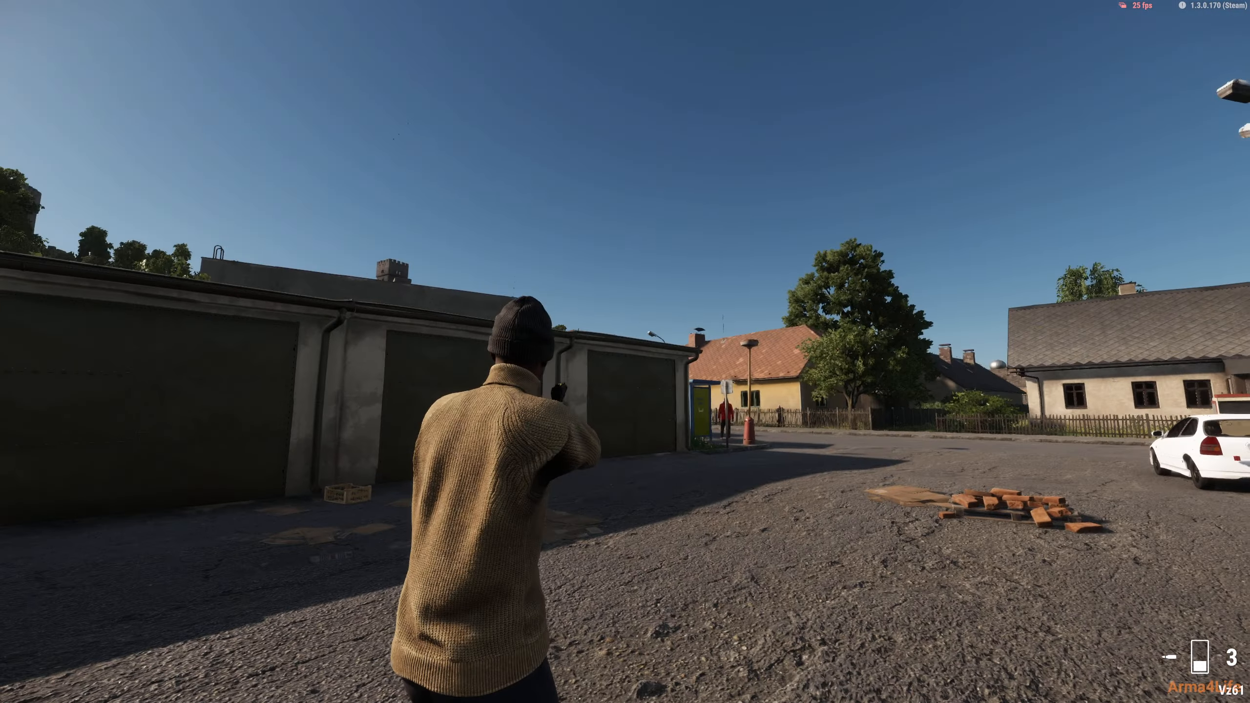
{"action": "left_click", "coordinate": [625, 351]}
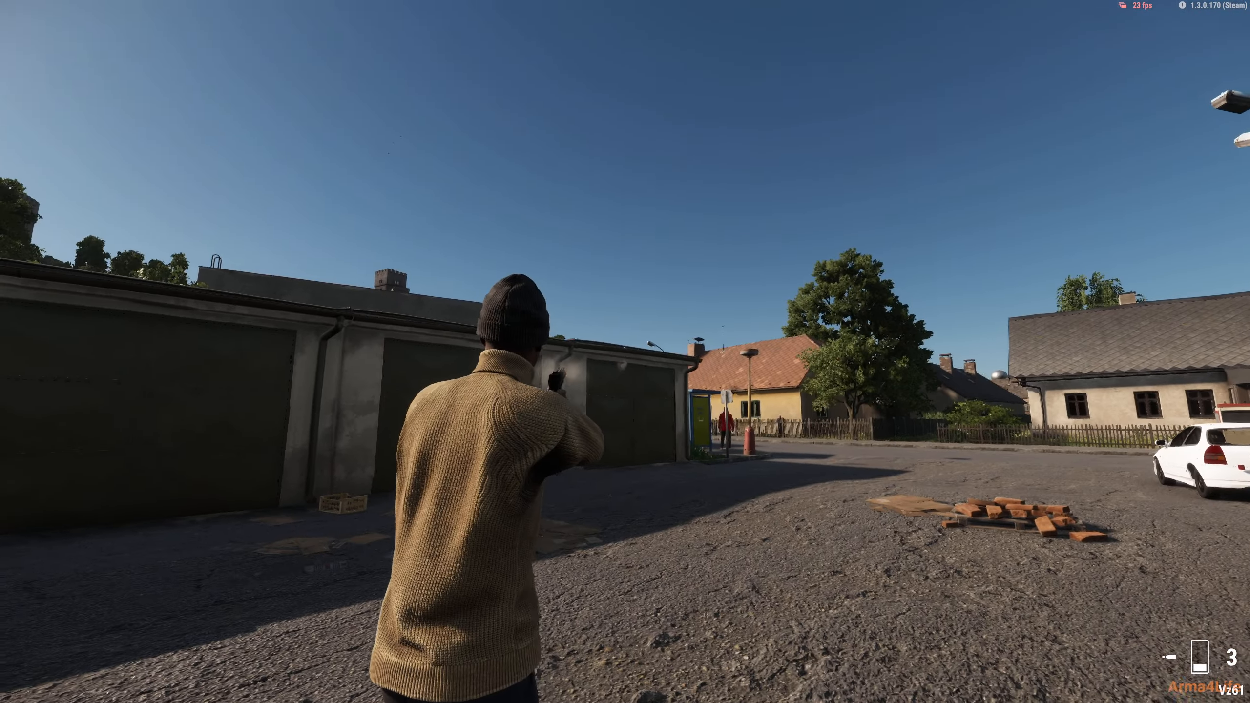
{"action": "left_click", "coordinate": [625, 351]}
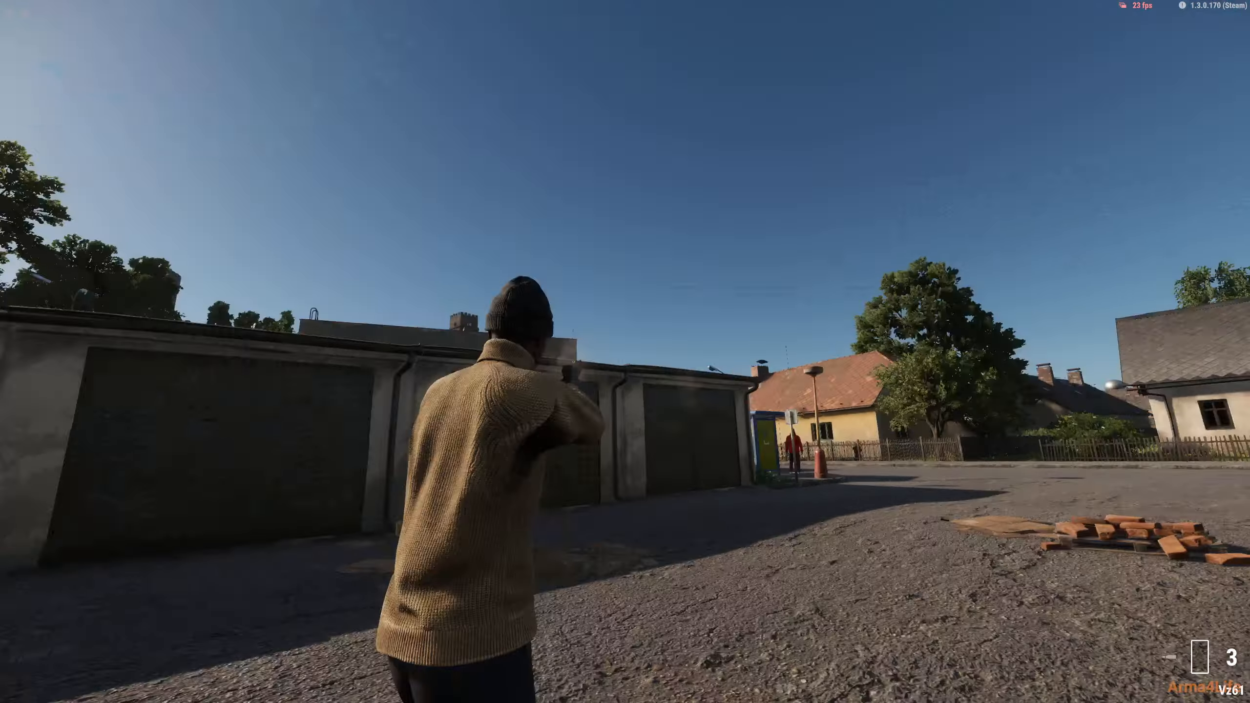
Reload the Vz61, switch it to automatic fire mode, and test-fire it down the road.
{"action": "key", "text": "r"}
{"action": "key", "text": "v"}
{"action": "left_click", "coordinate": [625, 352]}
{"action": "key", "text": "r"}
{"action": "right_click", "coordinate": [625, 352]}
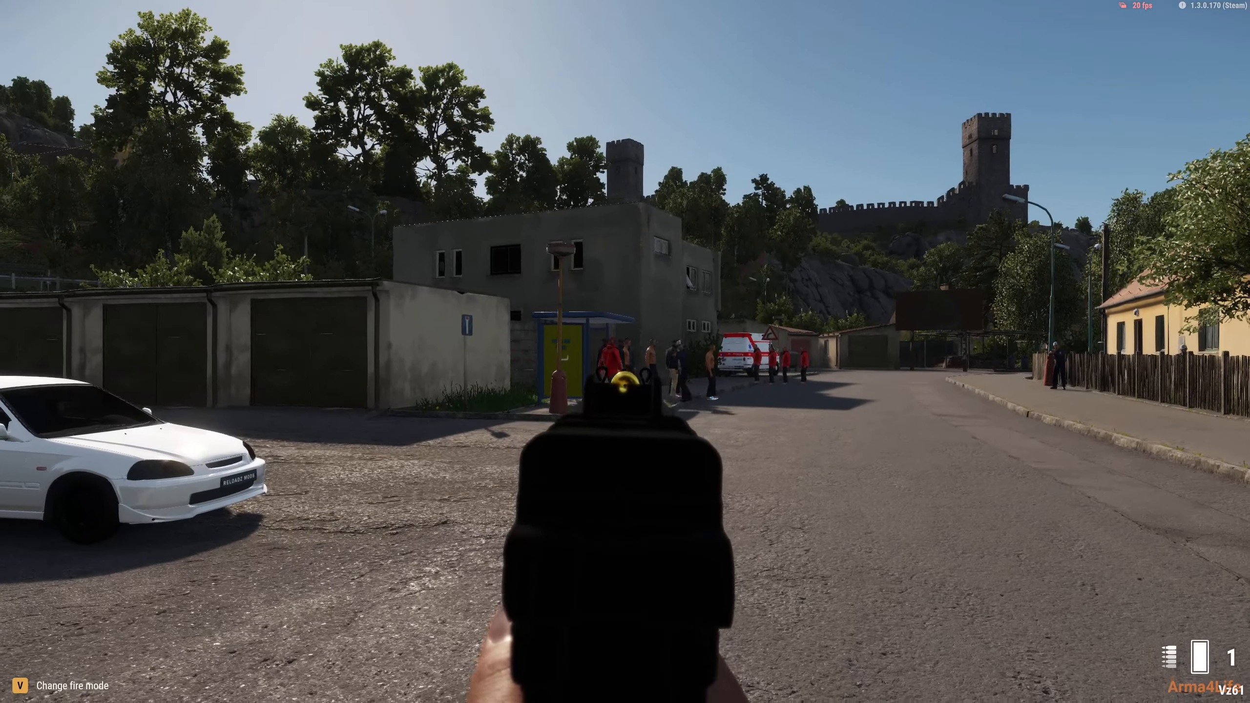
{"action": "left_click", "coordinate": [625, 351]}
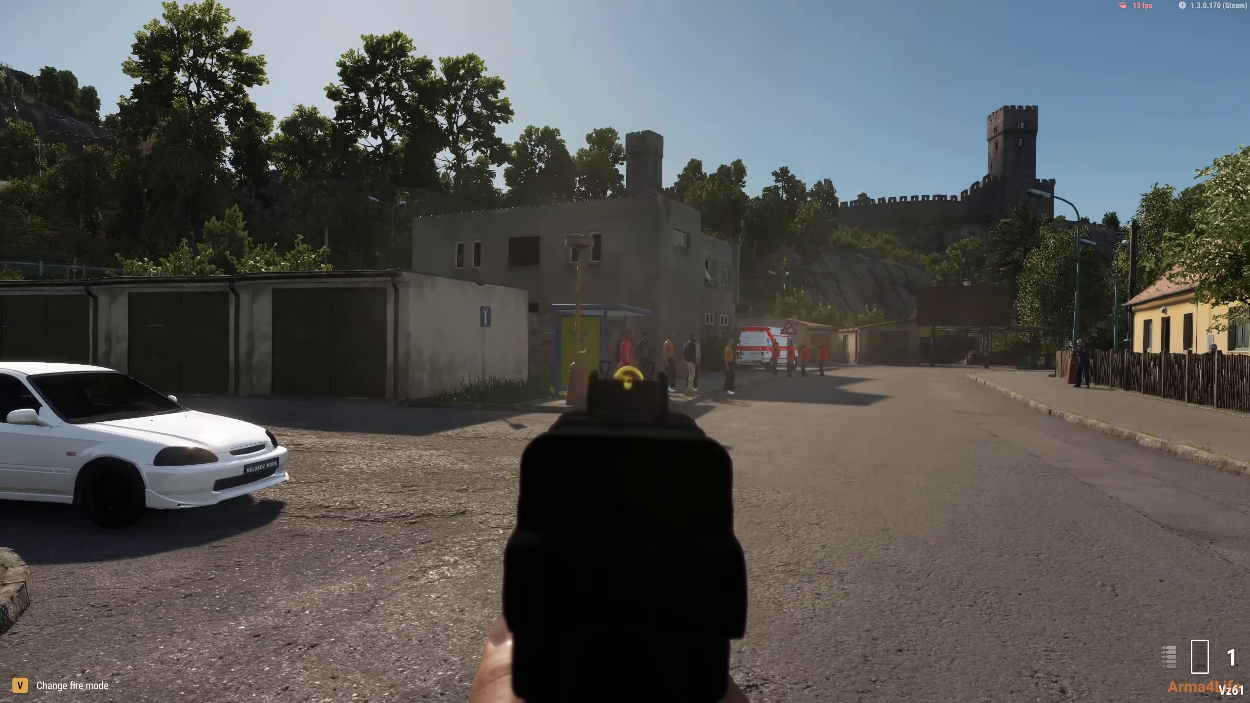
Reload and fire the Vz61 at the people by the bus shelter, then leave play mode.
{"action": "key", "text": "r"}
{"action": "key", "text": "w"}
{"action": "right_click", "coordinate": [625, 352]}
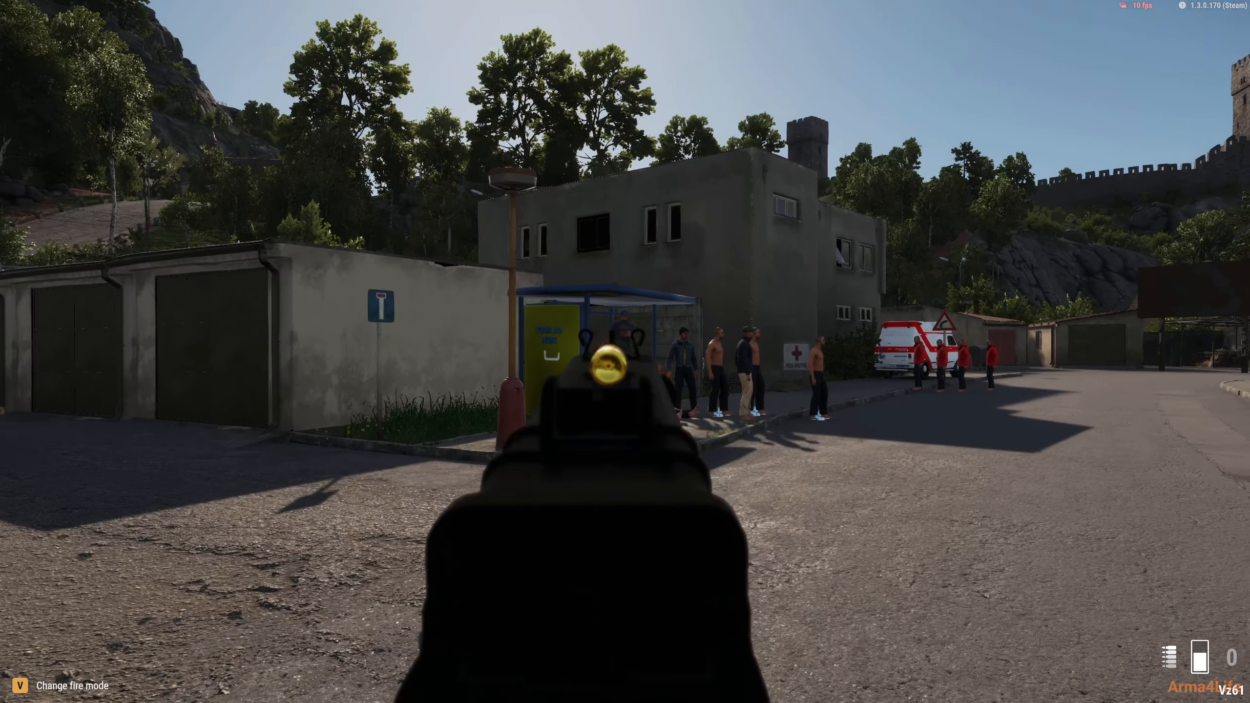
{"action": "left_click", "coordinate": [625, 352]}
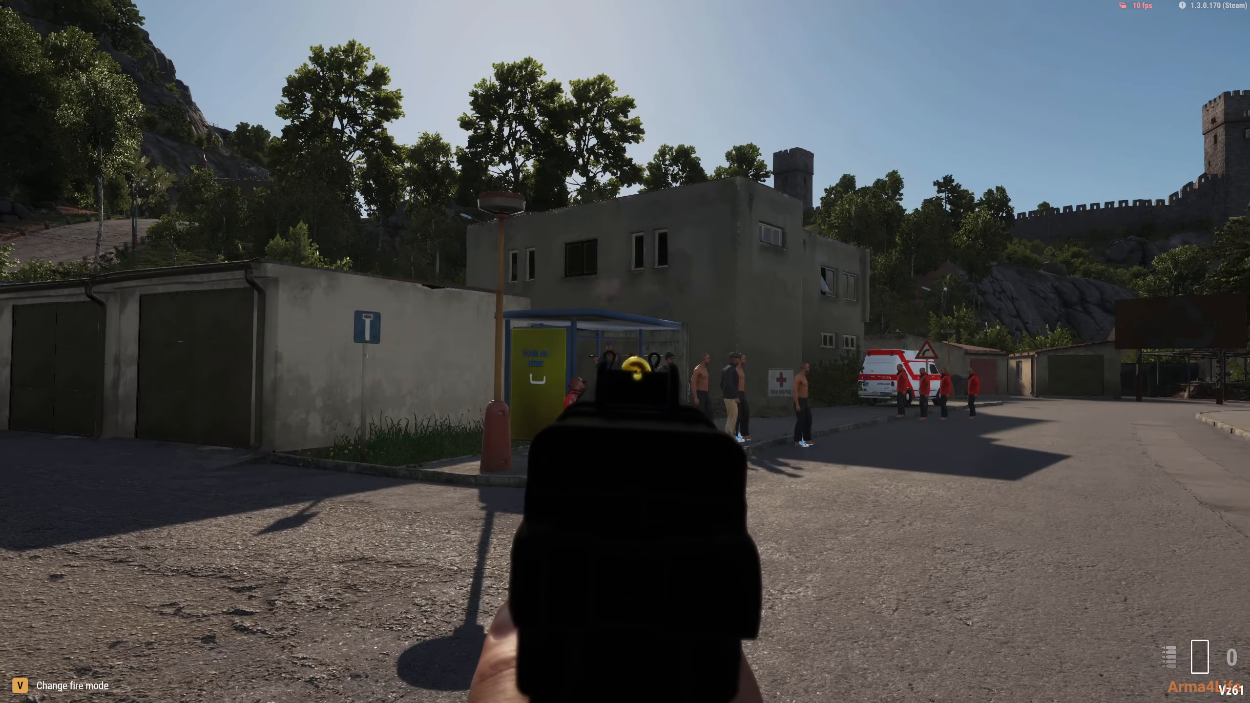
{"action": "key", "text": "w"}
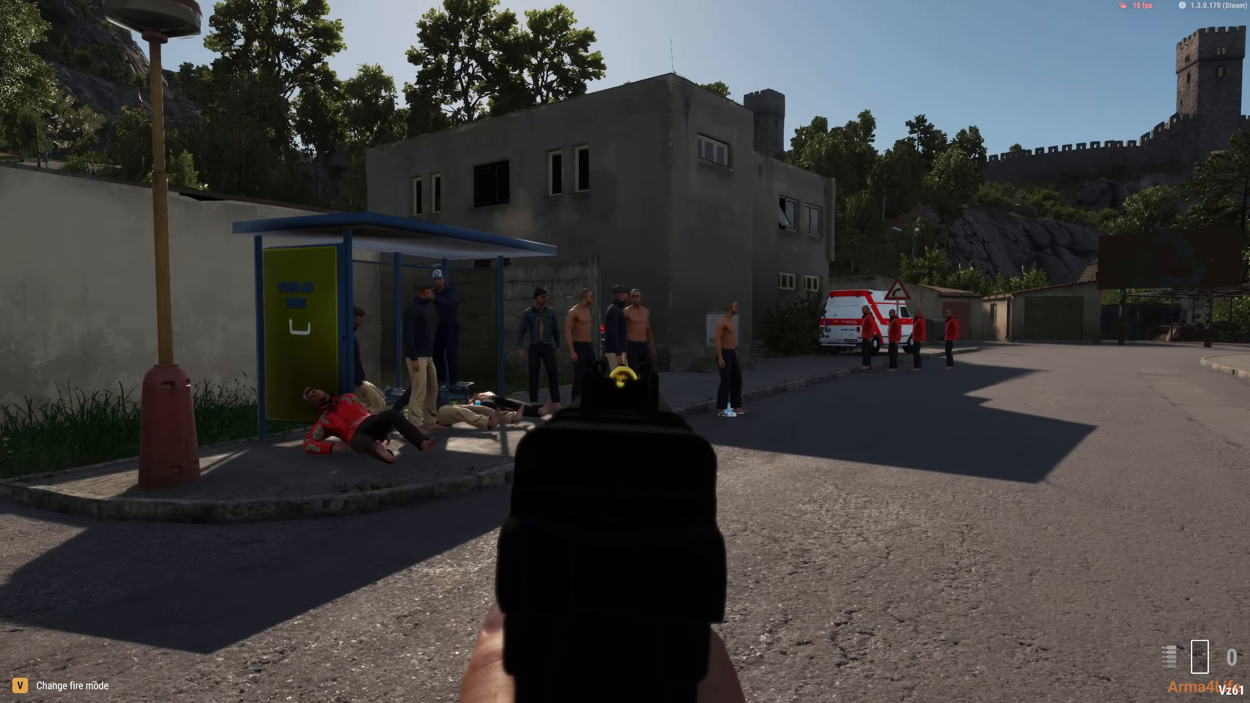
{"action": "key", "text": "w"}
{"action": "key", "text": "Escape"}
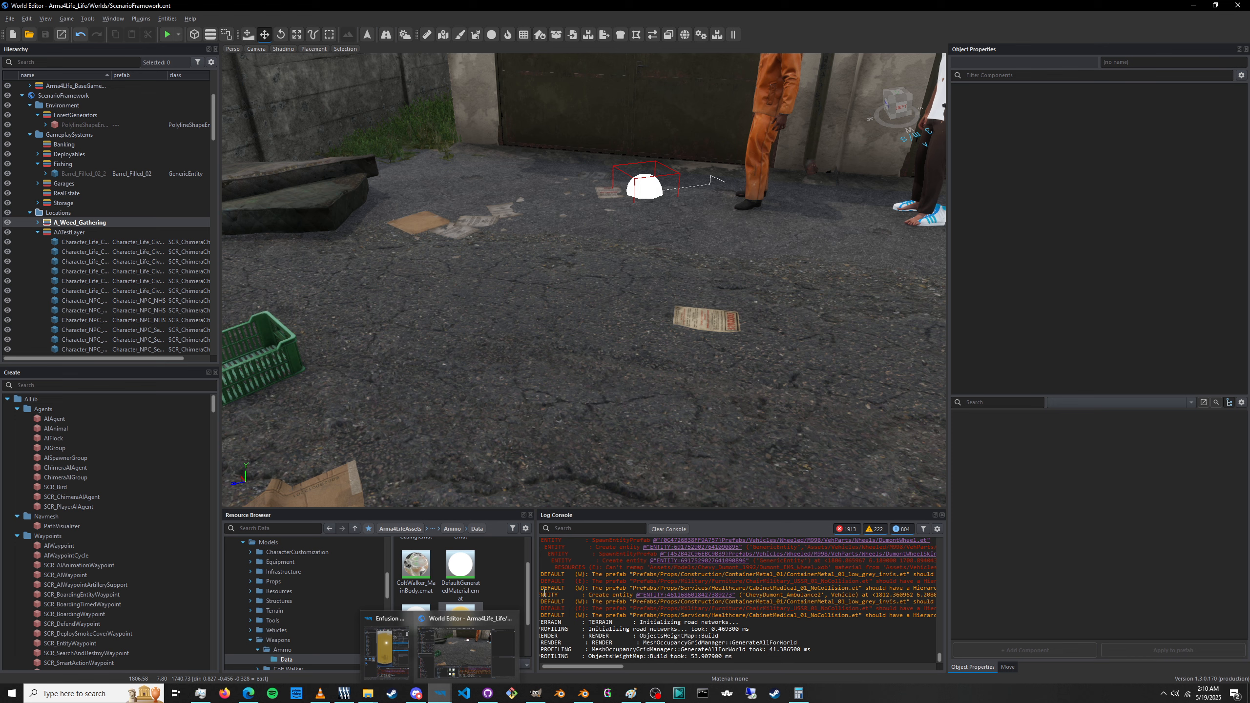
Select the Vz61 on the ground, open the first CaseEjectingEffectComponent under its MuzzleComponent, and frame the weapon.
{"action": "left_click", "coordinate": [62, 59]}
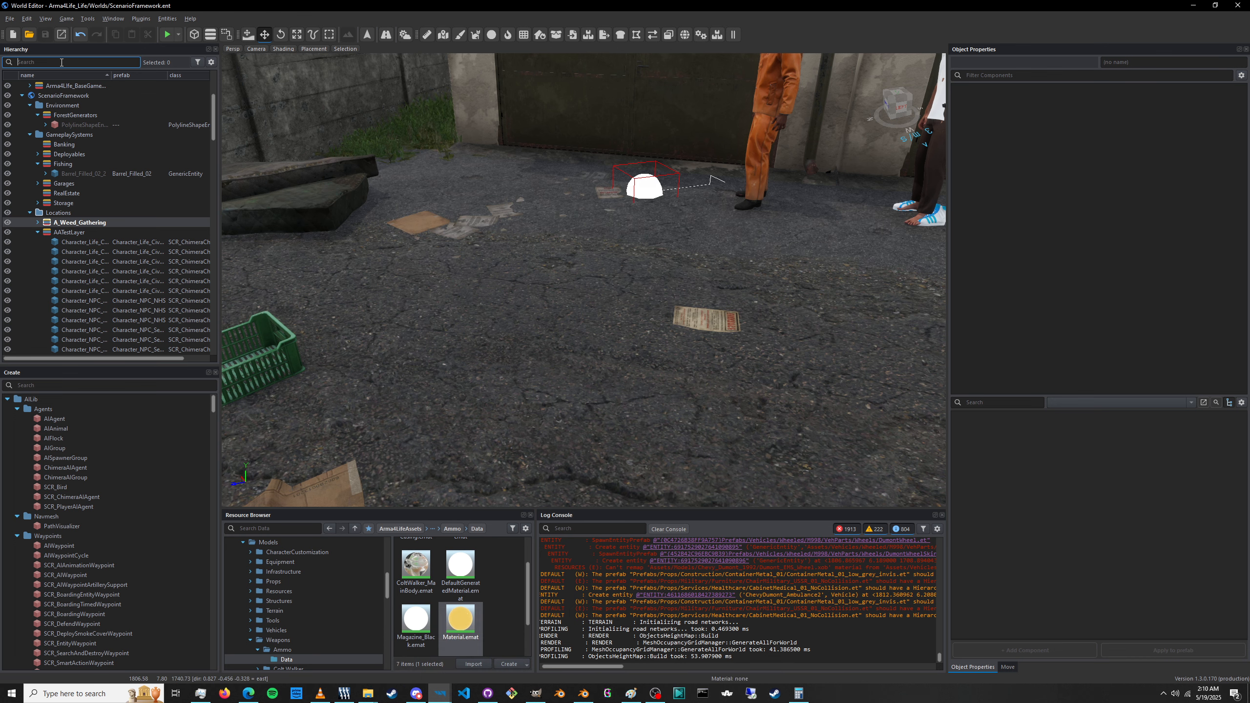
{"action": "scroll", "coordinate": [558, 258], "scroll_direction": "down", "scroll_amount": 3}
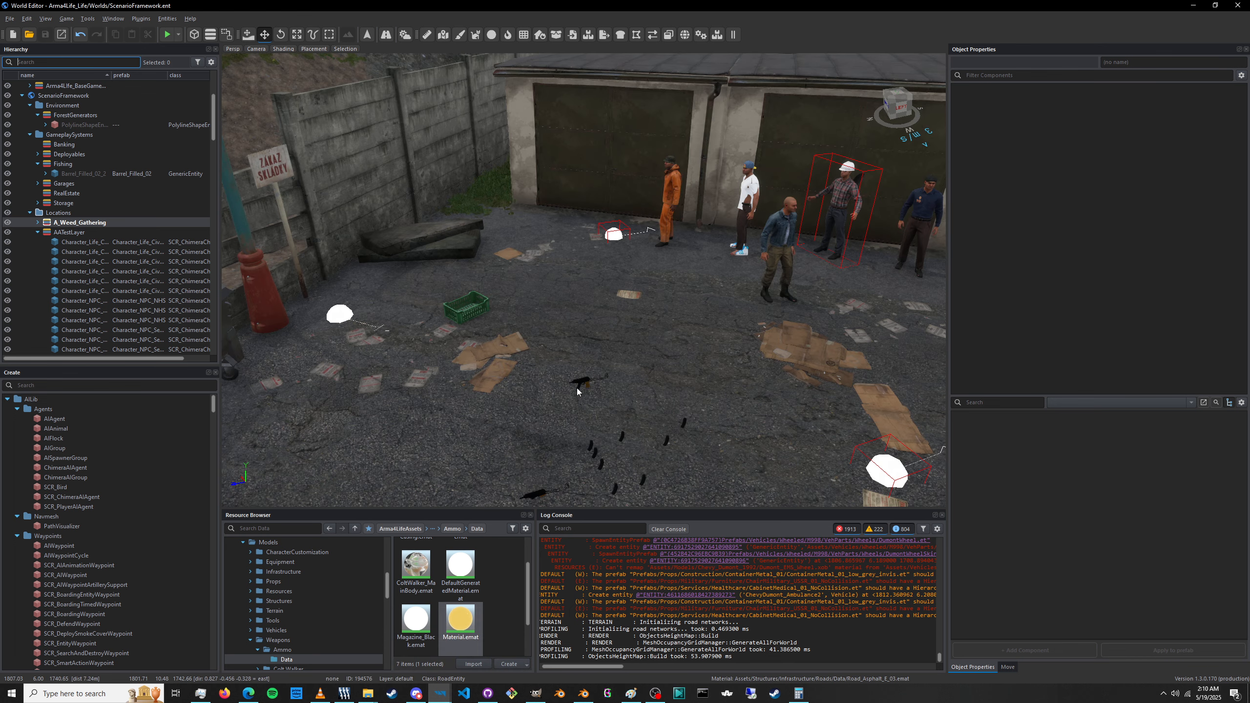
{"action": "left_click", "coordinate": [578, 391]}
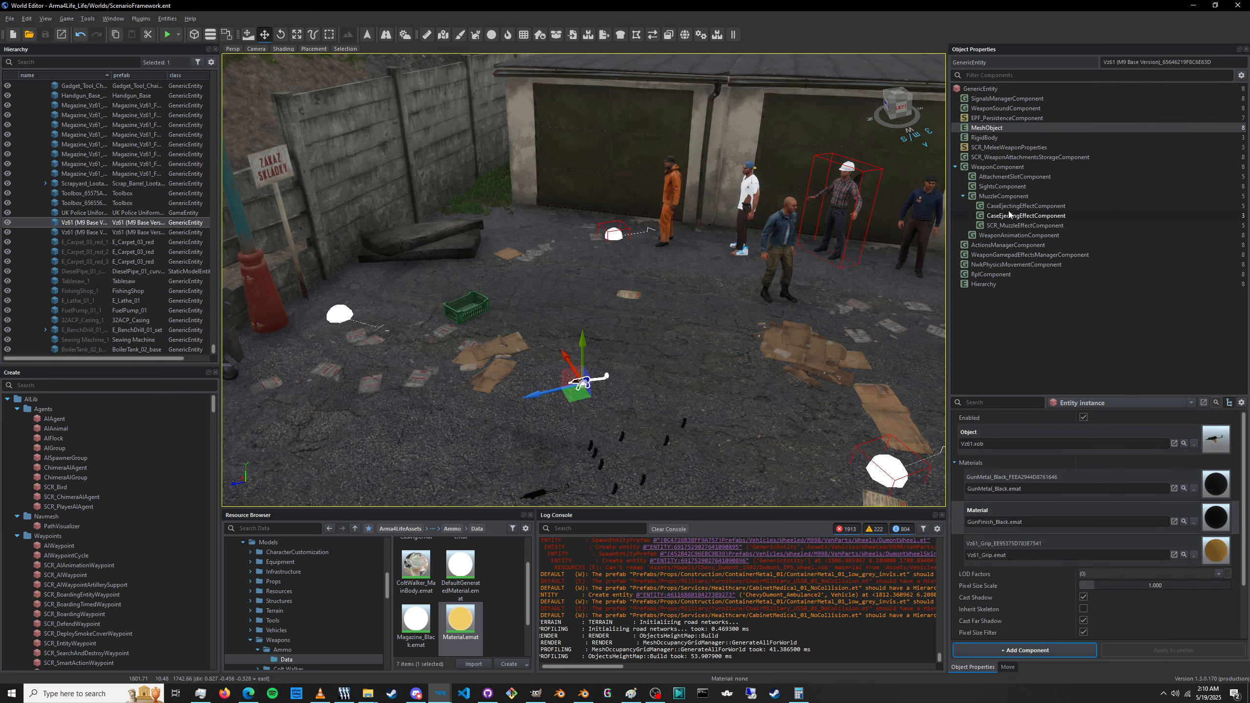
{"action": "left_click", "coordinate": [1026, 206]}
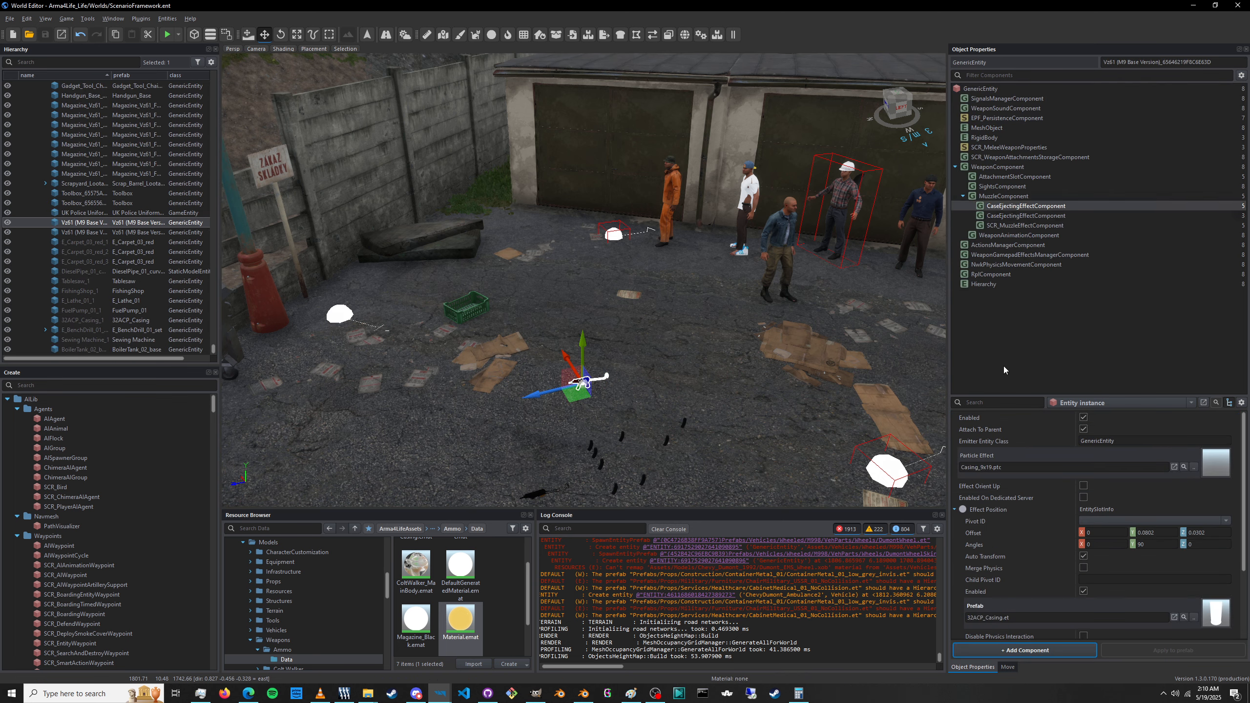
{"action": "left_click", "coordinate": [1004, 467]}
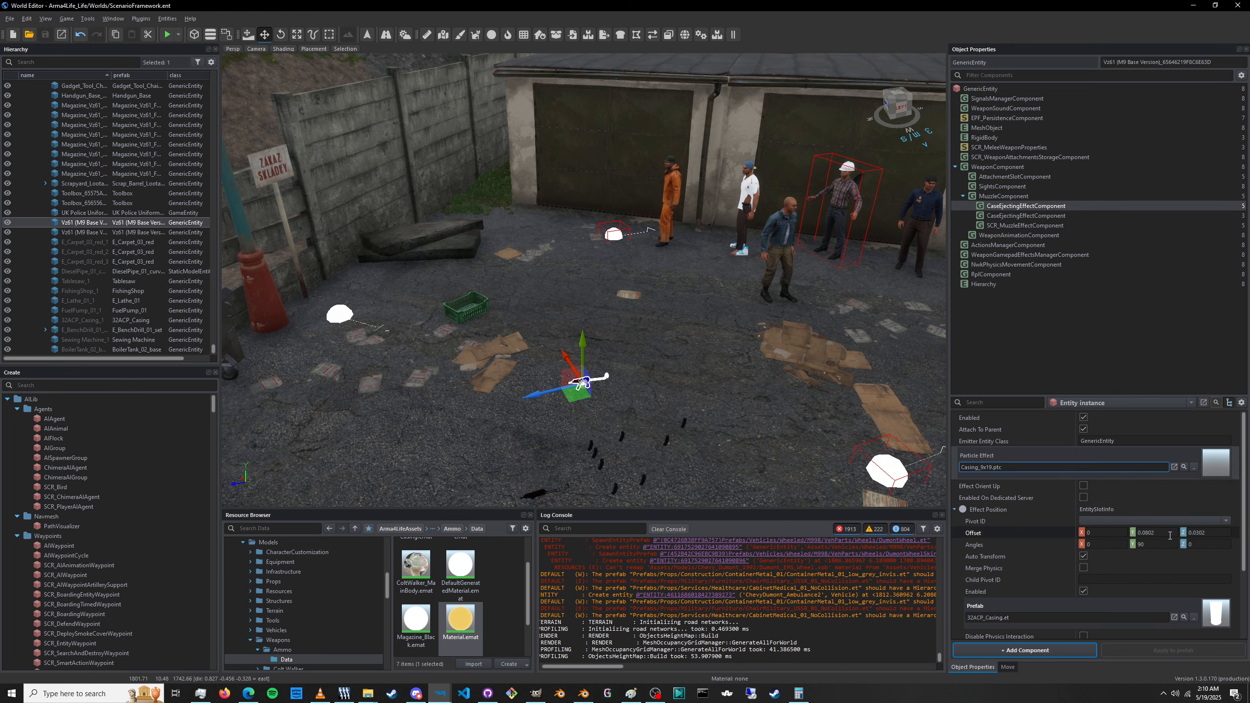
{"action": "key", "text": "f"}
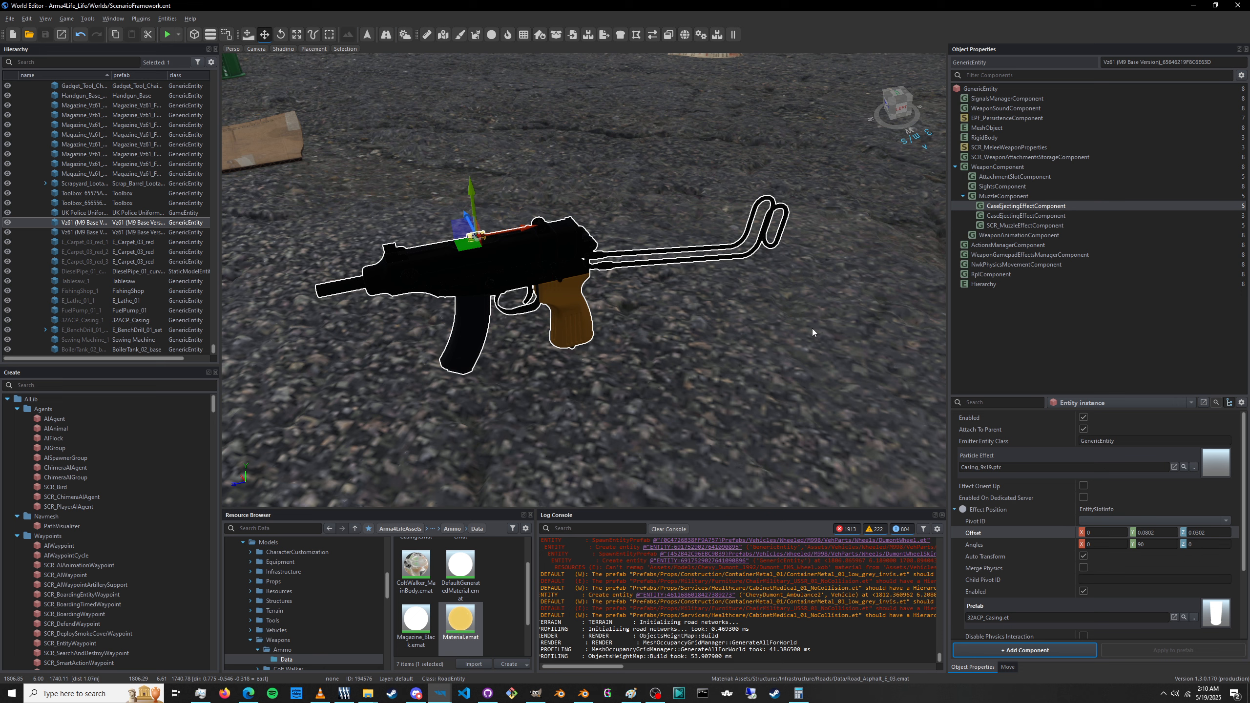
Enable Activate Physics On Detaching in the component's Effect Position settings.
{"action": "scroll", "coordinate": [1069, 588], "scroll_direction": "down", "scroll_amount": 1}
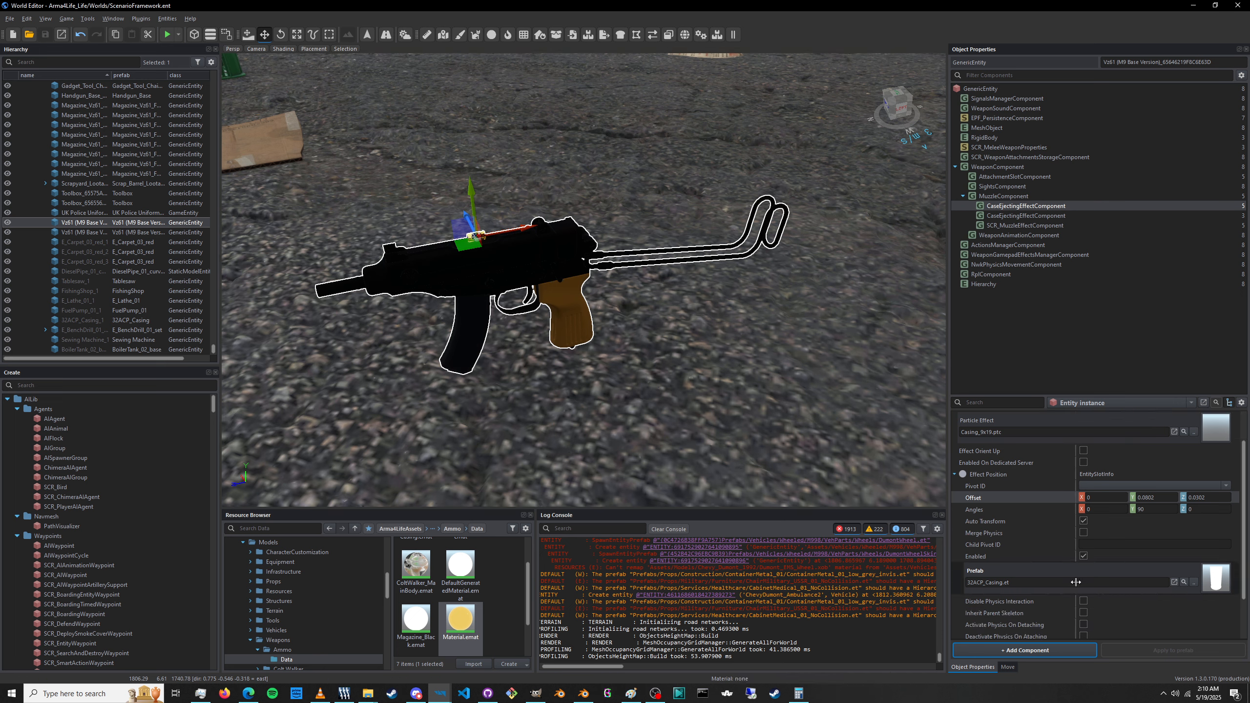
{"action": "scroll", "coordinate": [1080, 585], "scroll_direction": "down", "scroll_amount": 2}
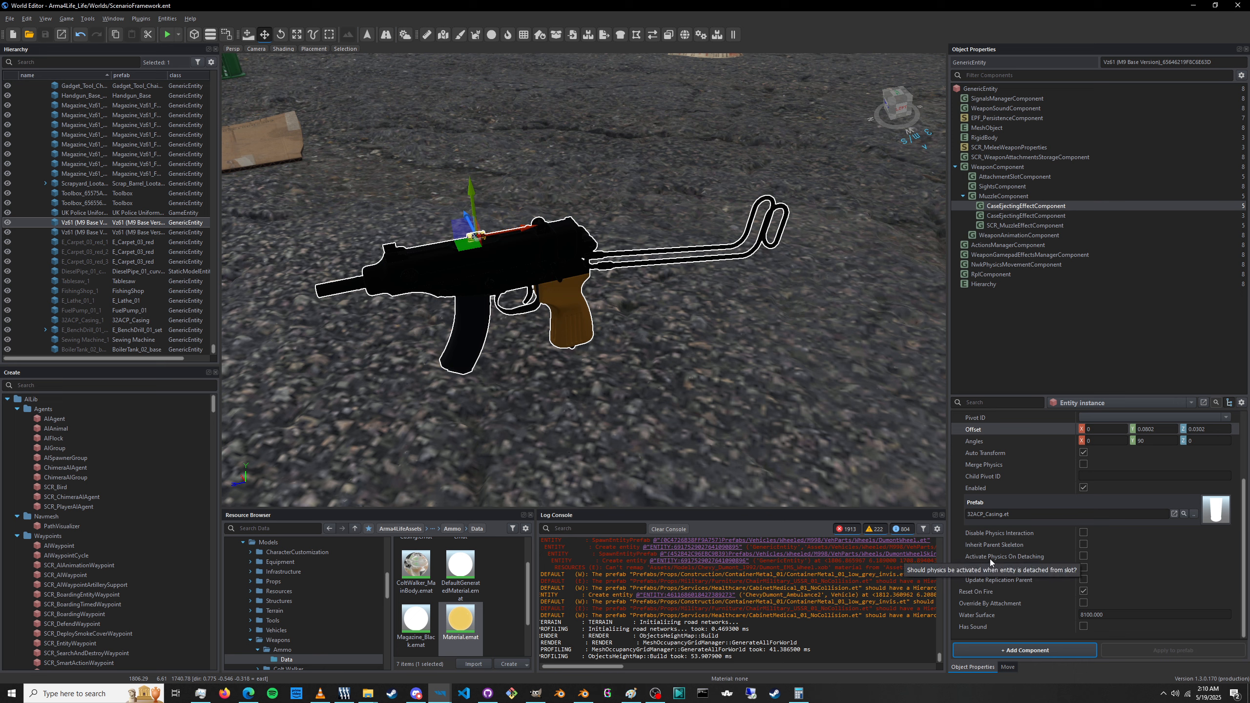
{"action": "mouse_move", "coordinate": [989, 558]}
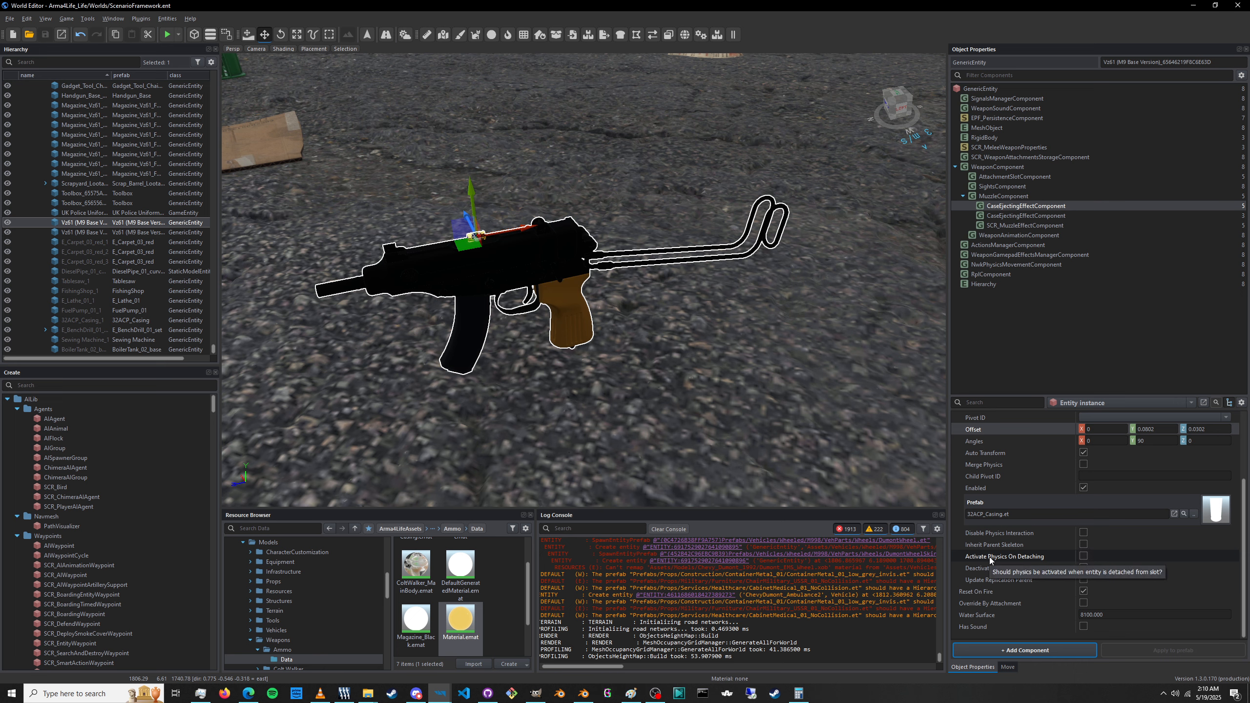
{"action": "left_click", "coordinate": [1083, 556]}
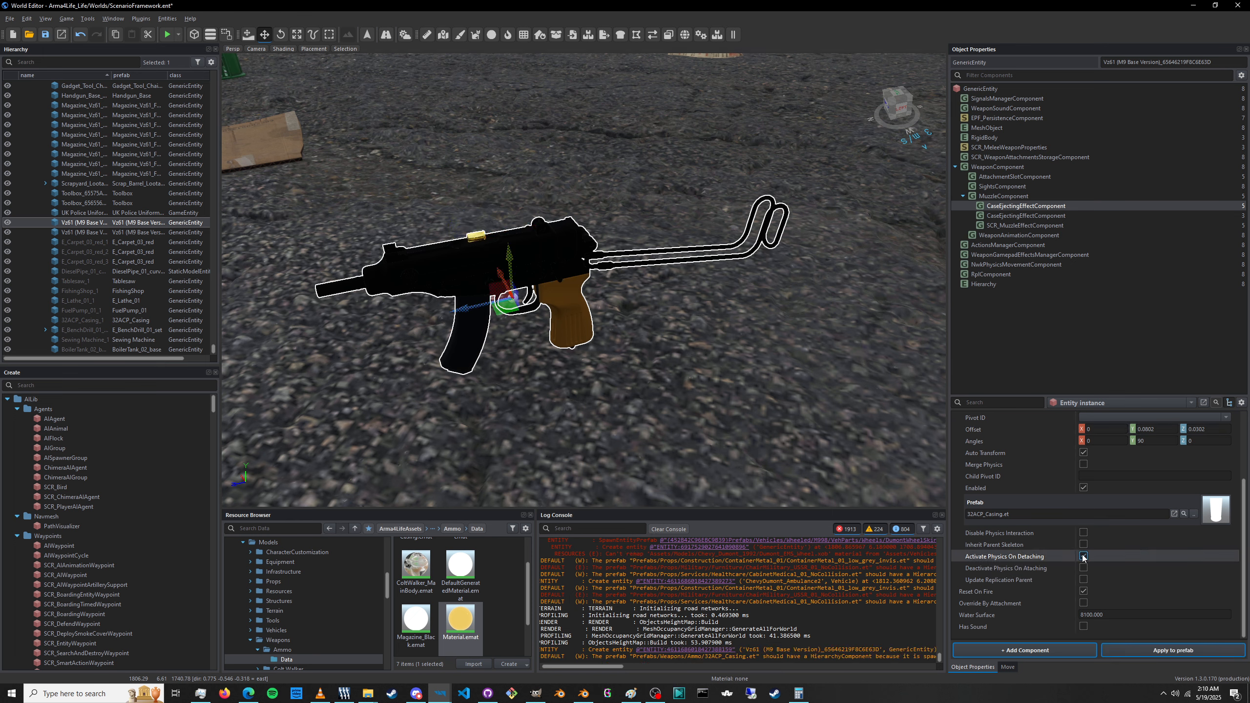
Review the Effect Position settings and enable Has Sound on the CaseEjectingEffectComponent.
{"action": "scroll", "coordinate": [1080, 559], "scroll_direction": "up", "scroll_amount": 3}
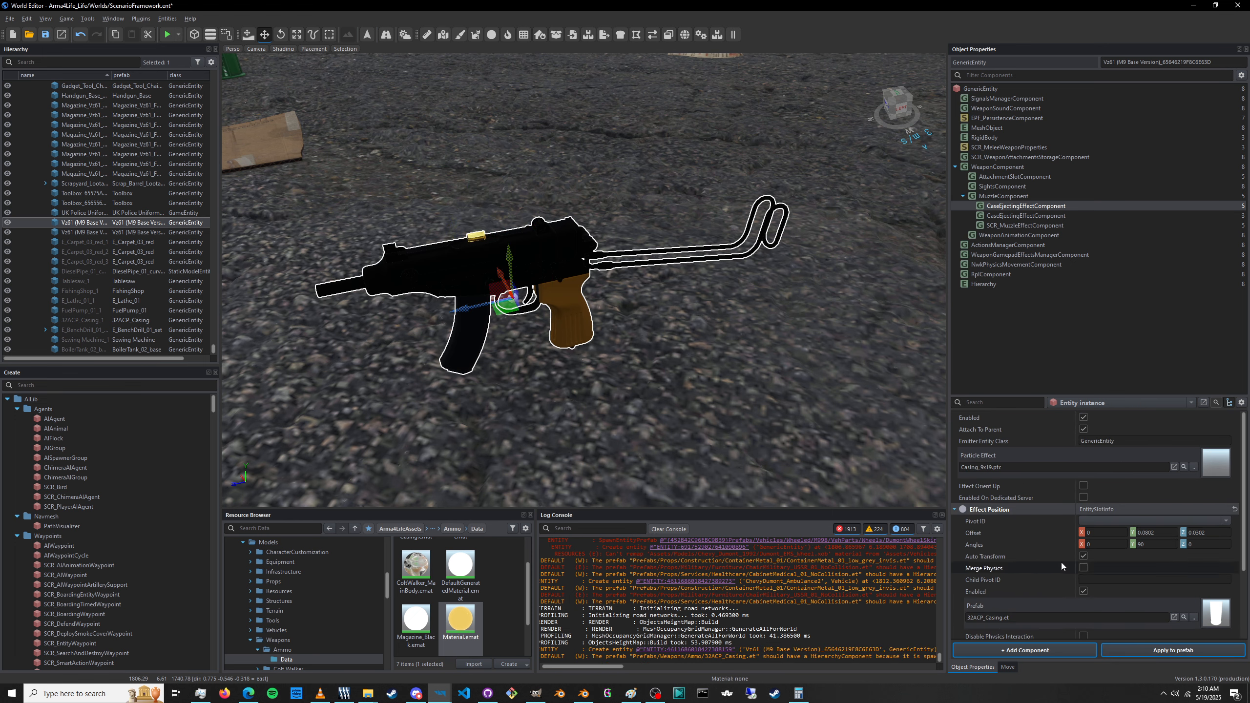
{"action": "scroll", "coordinate": [1055, 569], "scroll_direction": "down", "scroll_amount": 1}
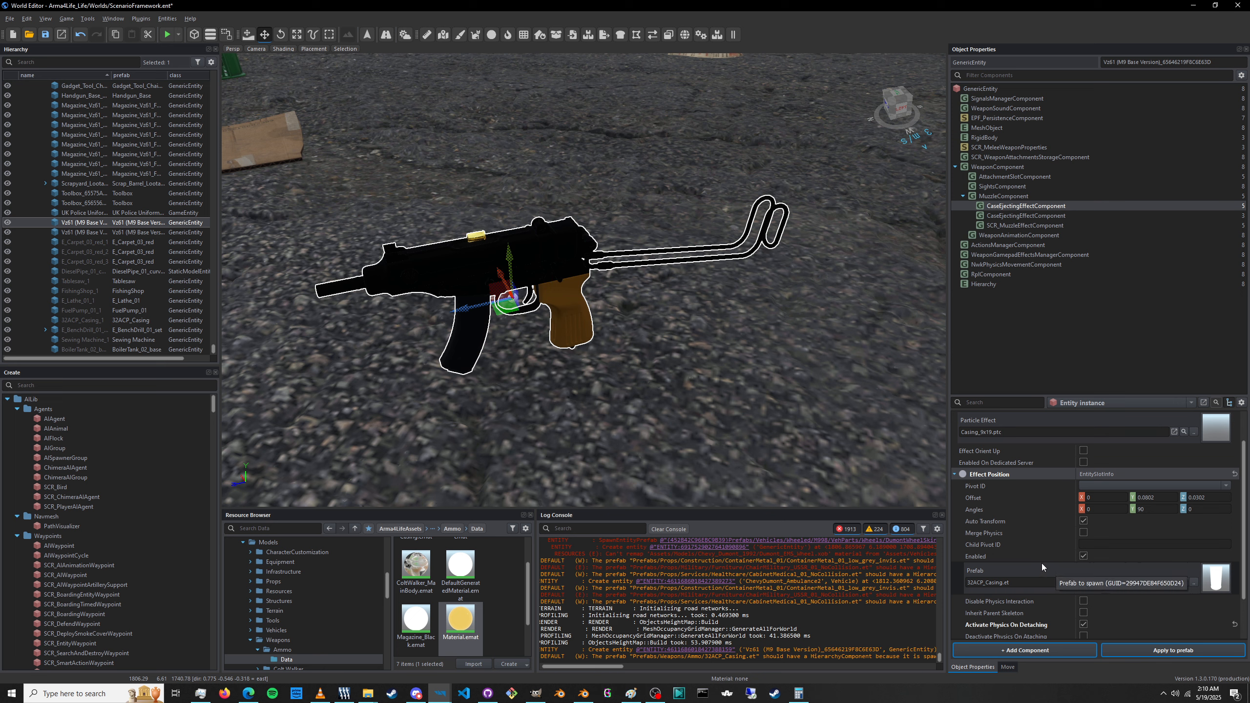
{"action": "scroll", "coordinate": [1041, 563], "scroll_direction": "down", "scroll_amount": 2}
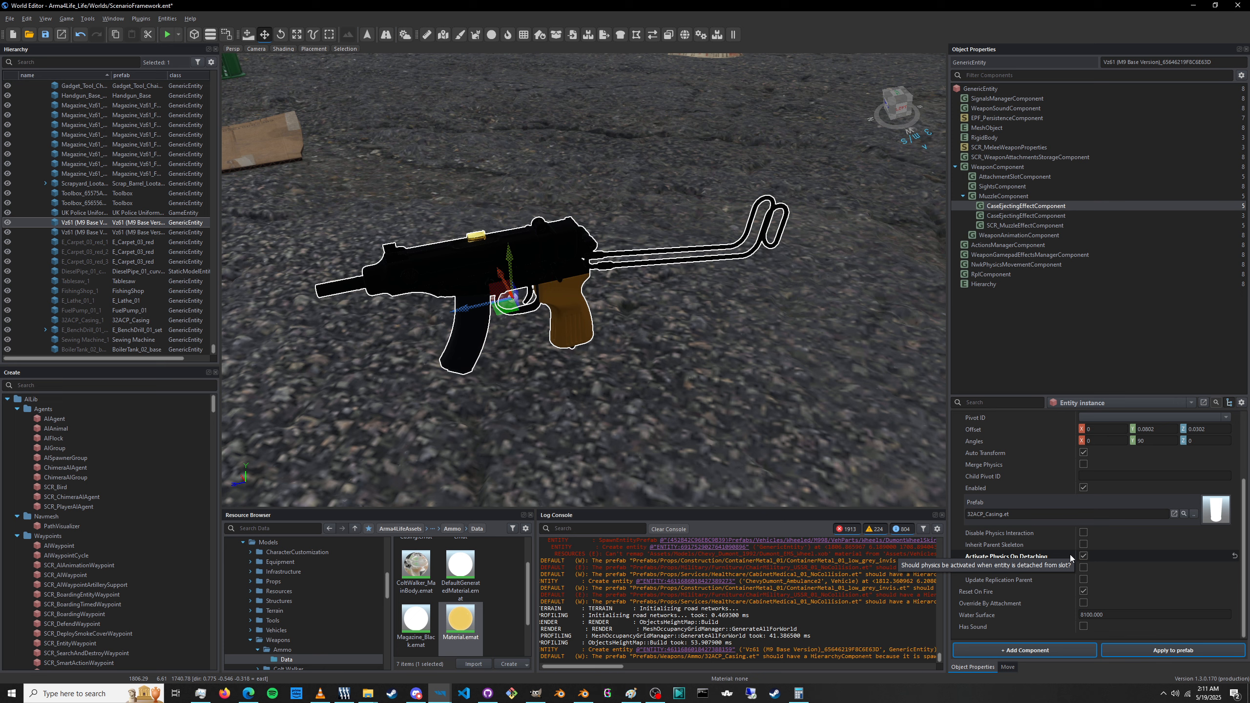
{"action": "left_click", "coordinate": [1084, 627]}
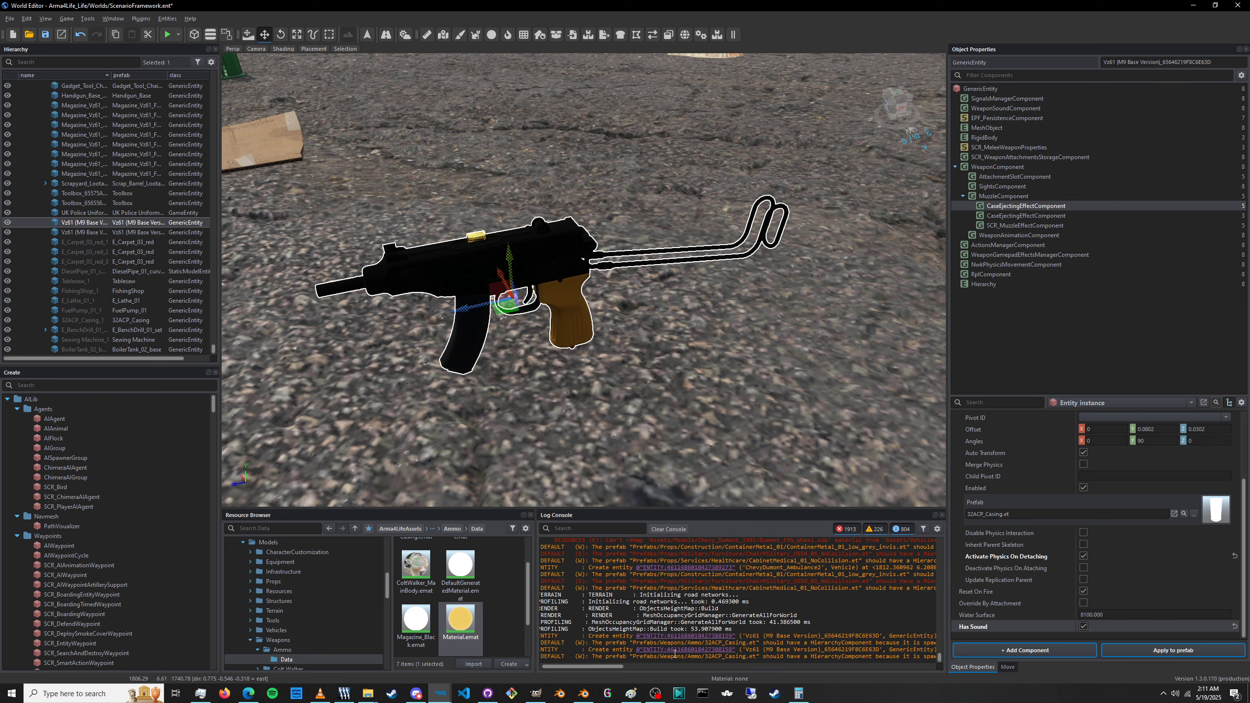
Search the Resource Browser for the 32 casing resources.
{"action": "left_click", "coordinate": [305, 528]}
{"action": "type", "text": "32k"}
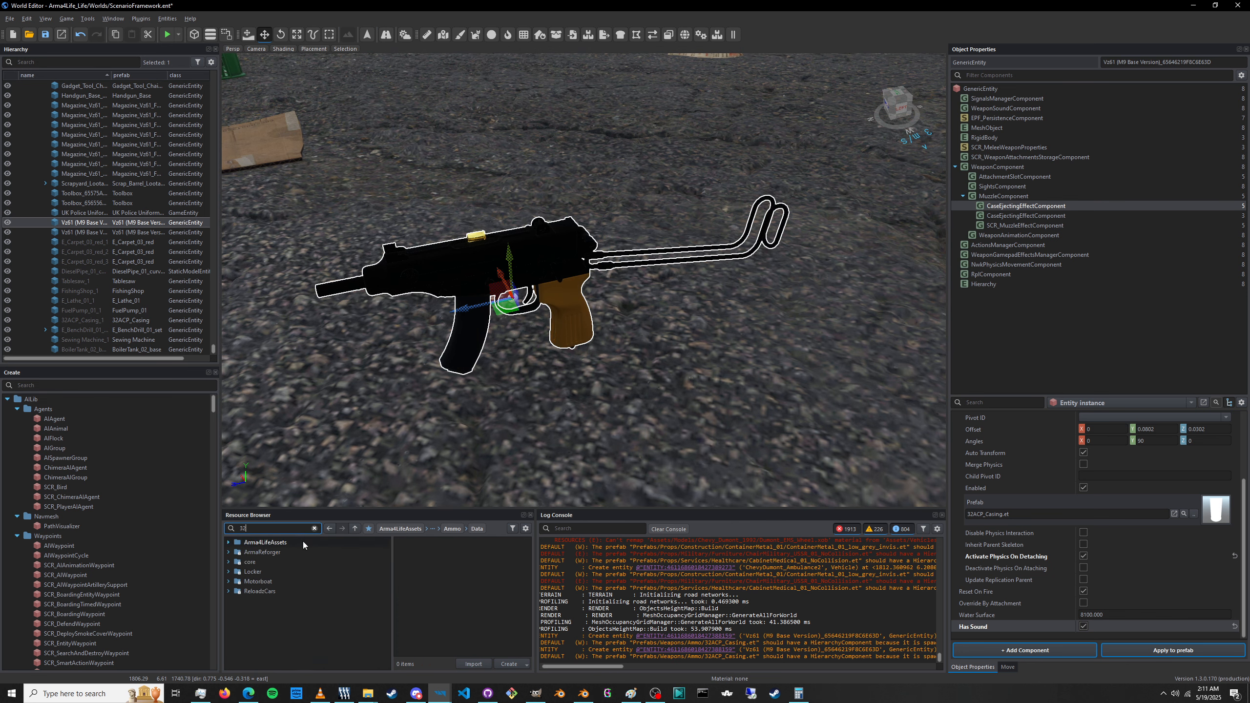
{"action": "key", "text": "BackSpace"}
{"action": "type", "text": "casing"}
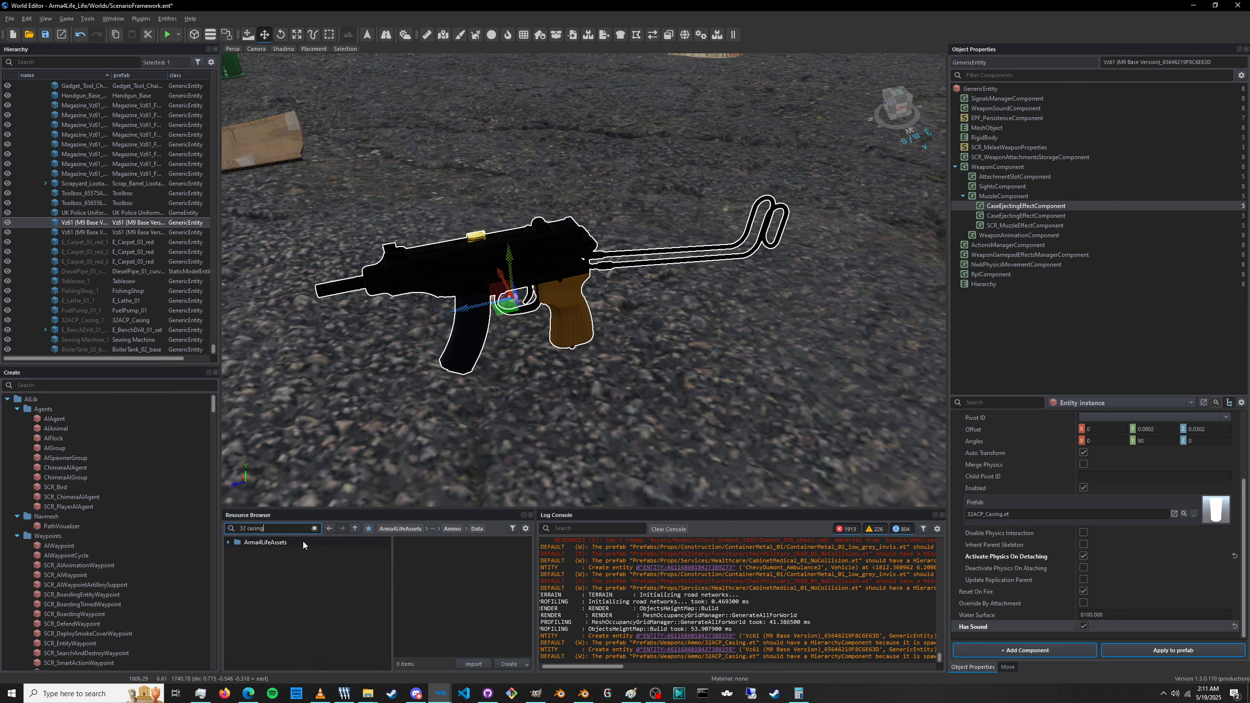
{"action": "left_click", "coordinate": [303, 542]}
Place 32ACP_Casing.et in the world beside the Vz61 and refresh the prefab's thumbnail.
{"action": "left_click_drag", "start_coordinate": [416, 559], "coordinate": [767, 378]}
{"action": "right_click", "coordinate": [418, 561]}
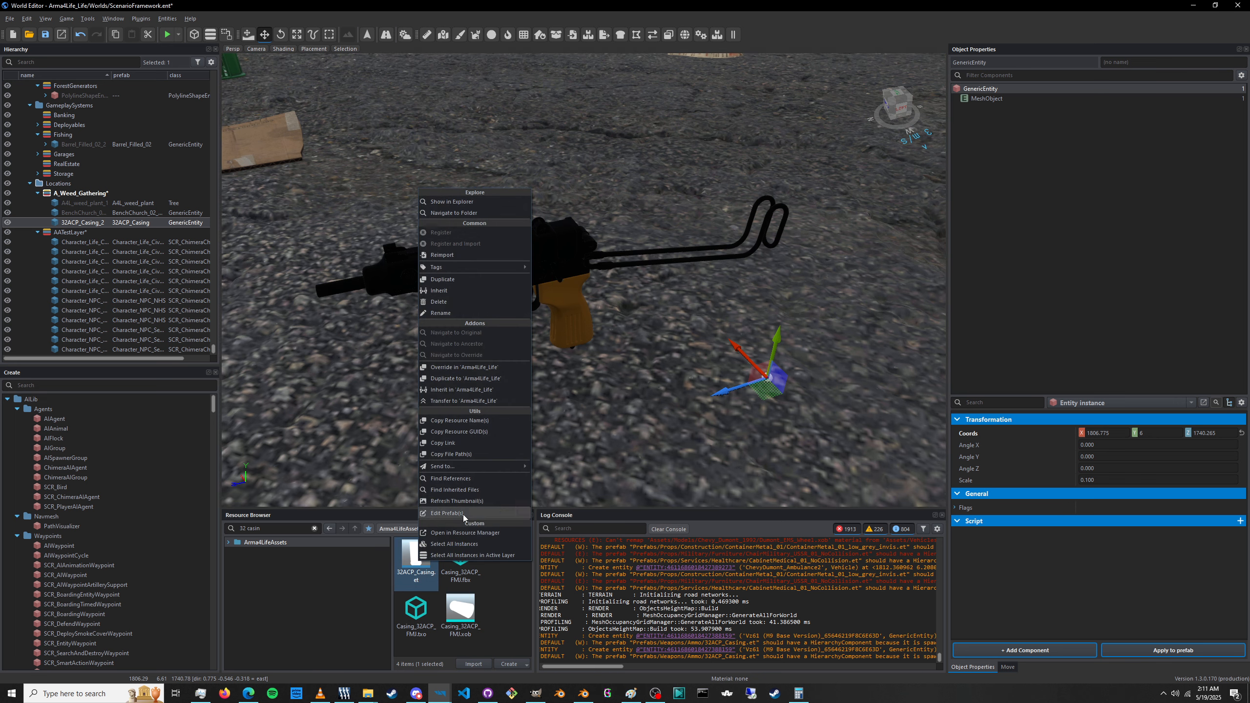
{"action": "left_click", "coordinate": [466, 502]}
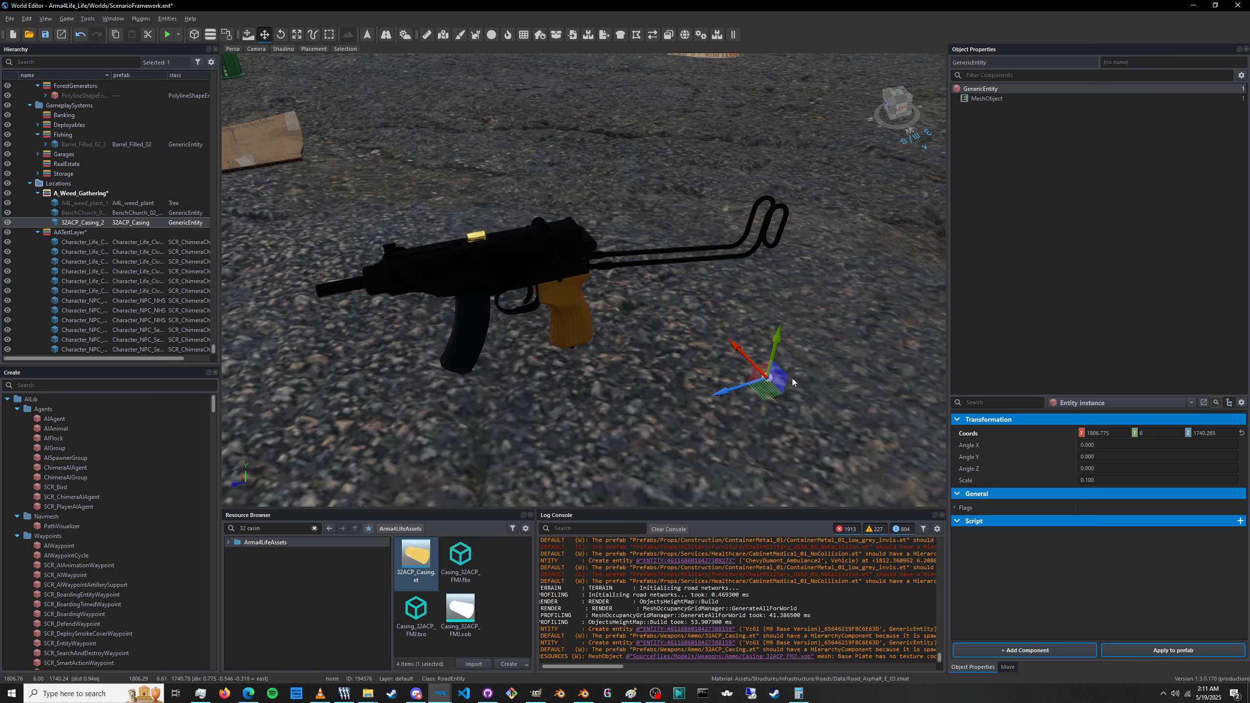
Frame the placed 32ACP casing in the viewport and examine its MeshObject's model and materials.
{"action": "key", "text": "f"}
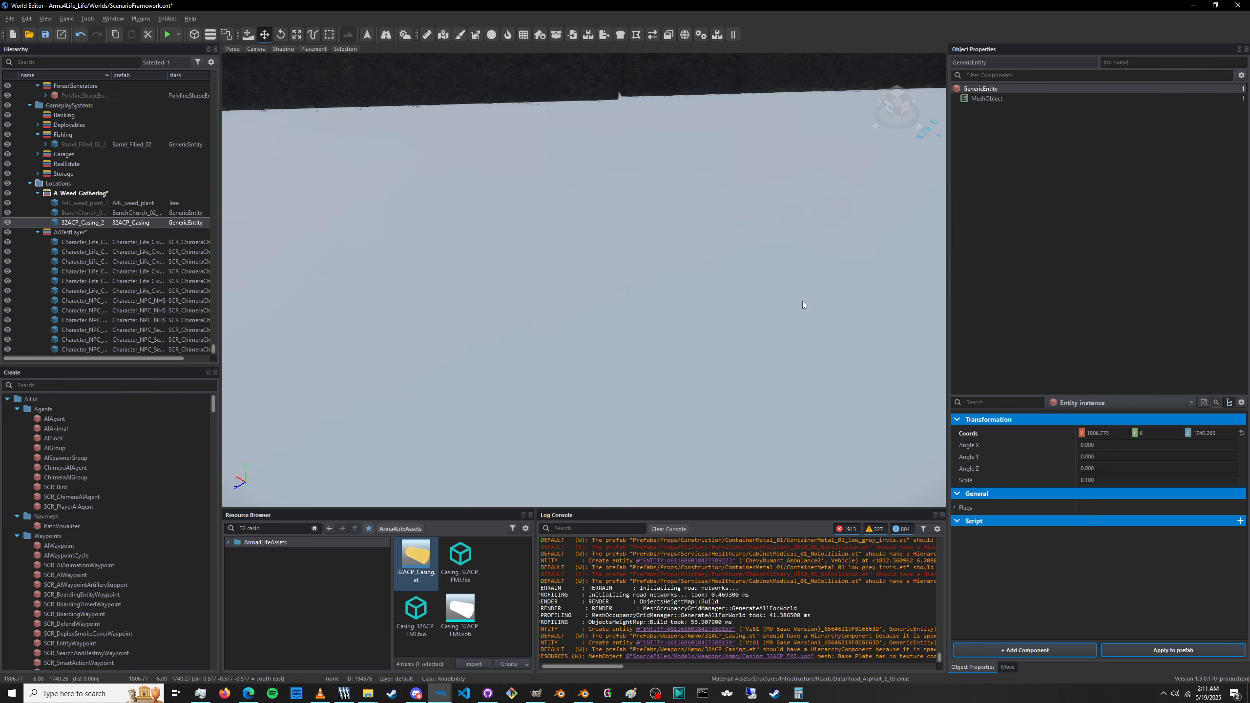
{"action": "left_click", "coordinate": [996, 99]}
{"action": "key", "text": "shift+f"}
{"action": "scroll", "coordinate": [598, 325], "scroll_direction": "up", "scroll_amount": 5}
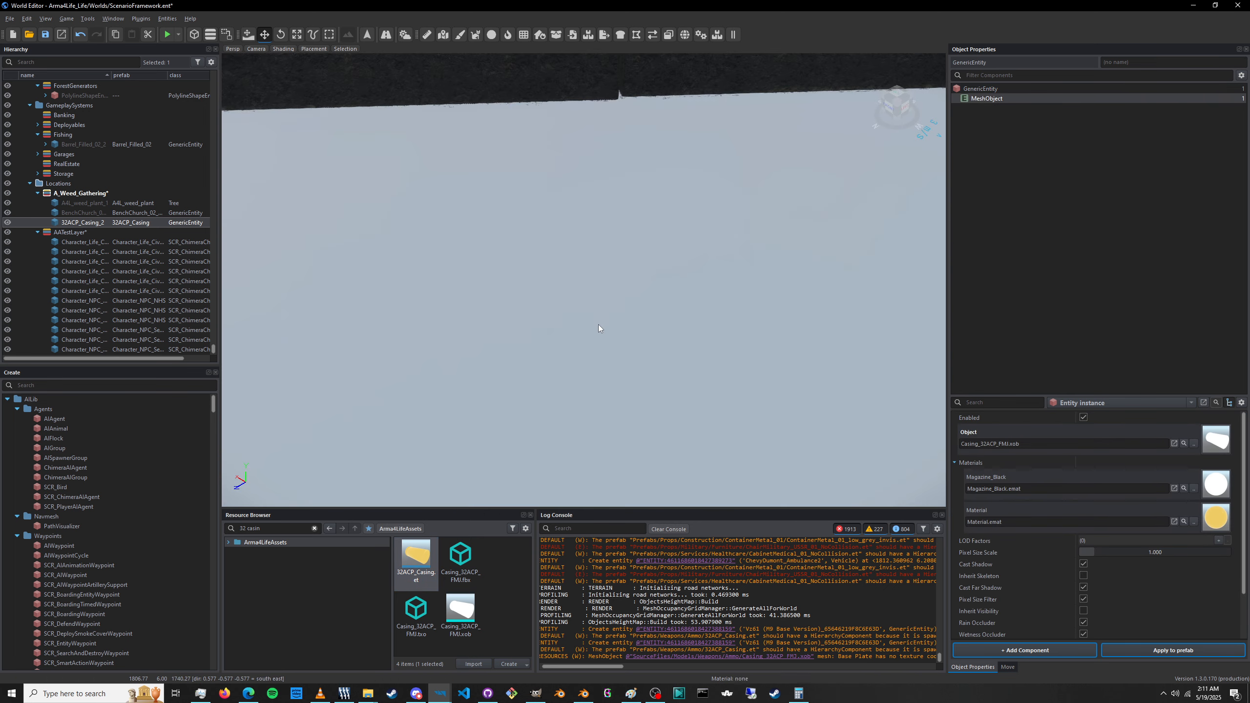
{"action": "right_click_drag", "start_coordinate": [598, 315], "coordinate": [599, 316]}
{"action": "key", "text": "shift+f"}
{"action": "scroll", "coordinate": [599, 317], "scroll_direction": "up", "scroll_amount": 1}
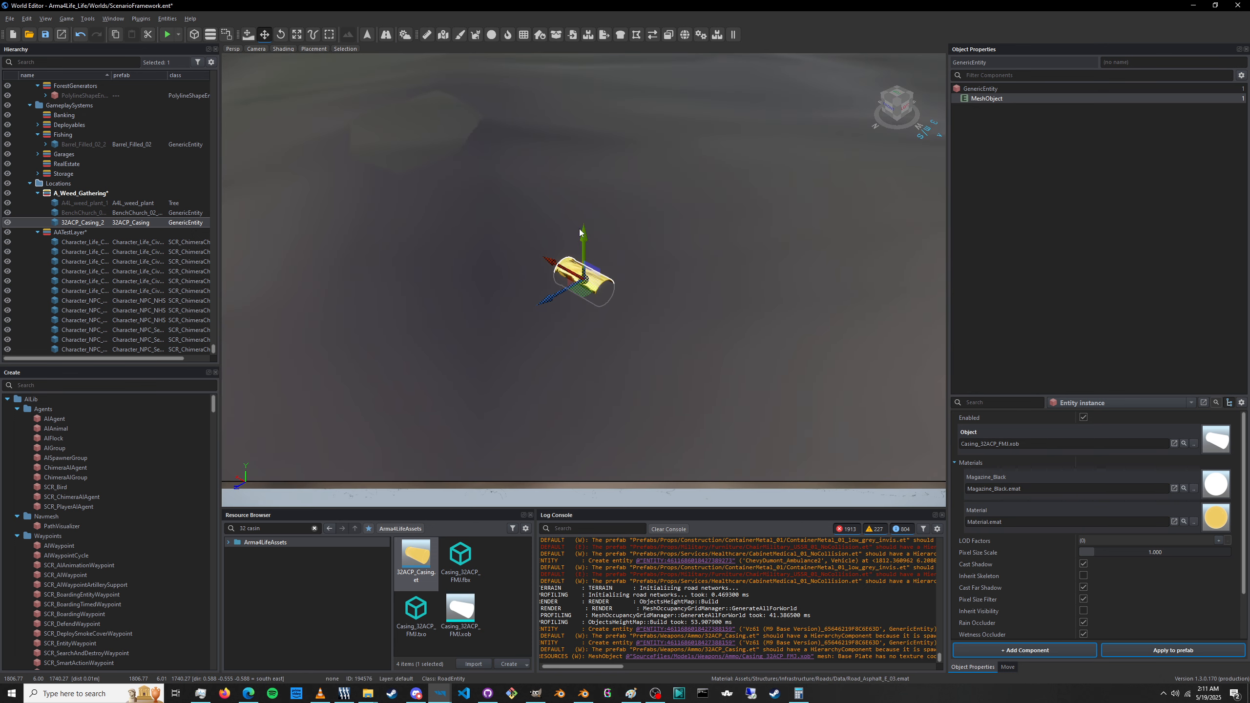
Try to move the placed 32ACP casing upward, then undo its placement in the world.
{"action": "left_click_drag", "start_coordinate": [584, 244], "coordinate": [576, 212]}
{"action": "left_click", "coordinate": [586, 251]}
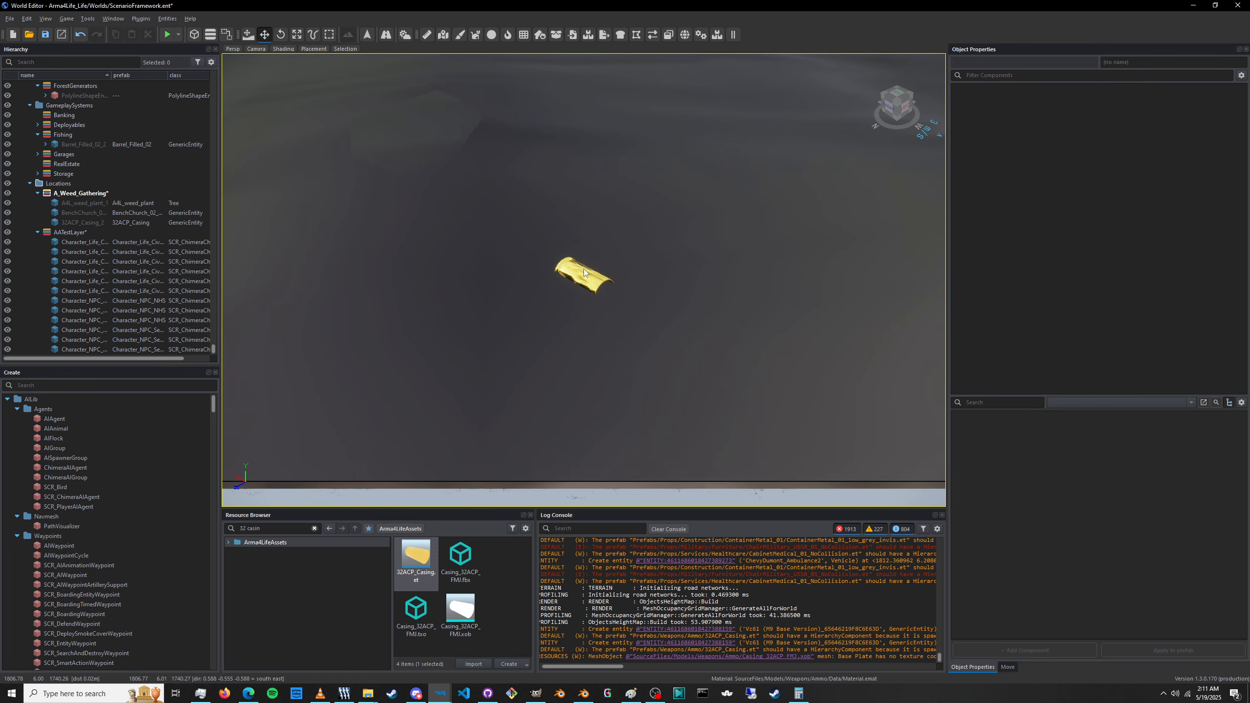
{"action": "key", "text": "ctrl+z"}
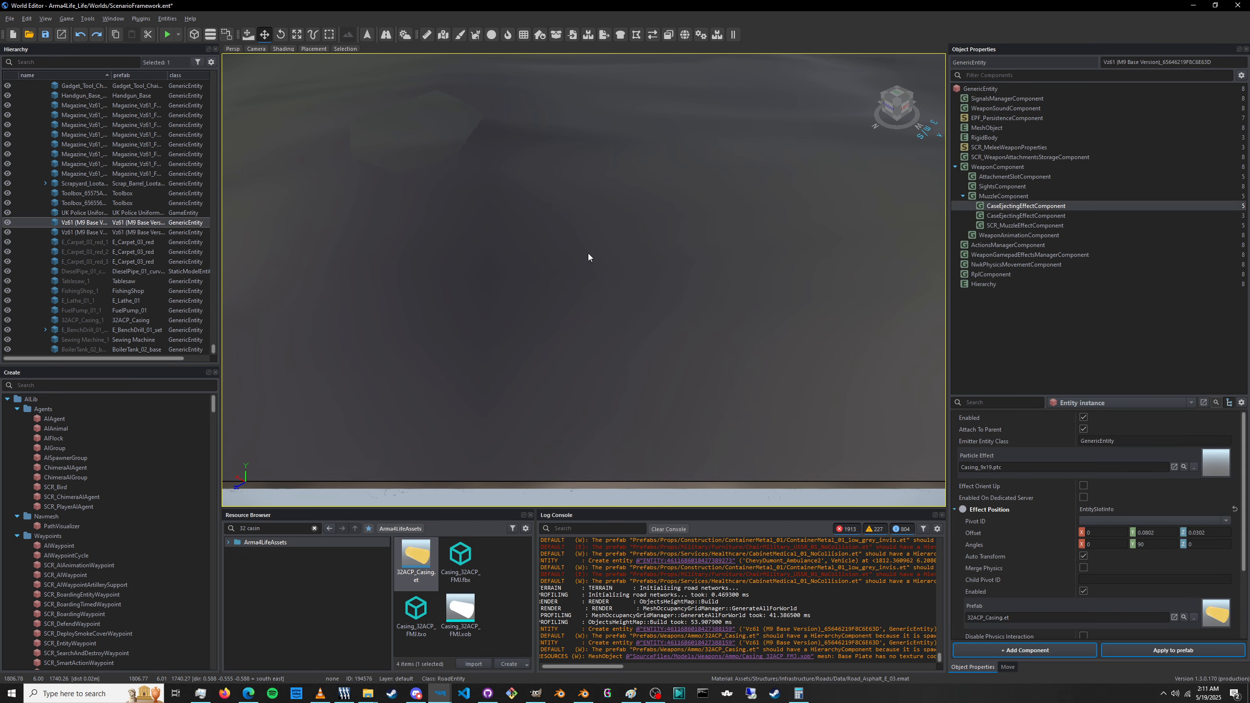
Redo the placement of the 32ACP casing in the world and add a Hierarchy component to it.
{"action": "key", "text": "ctrl+y"}
{"action": "key", "text": "ctrl+y"}
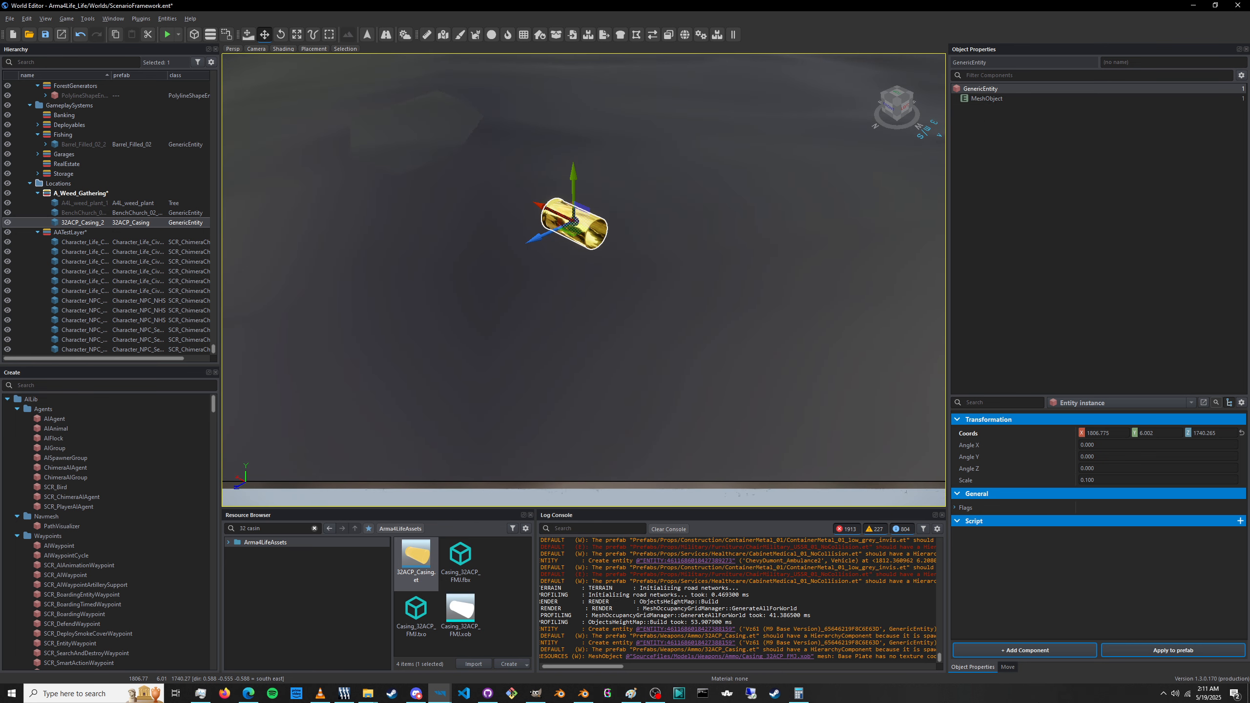
{"action": "left_click", "coordinate": [1041, 650]}
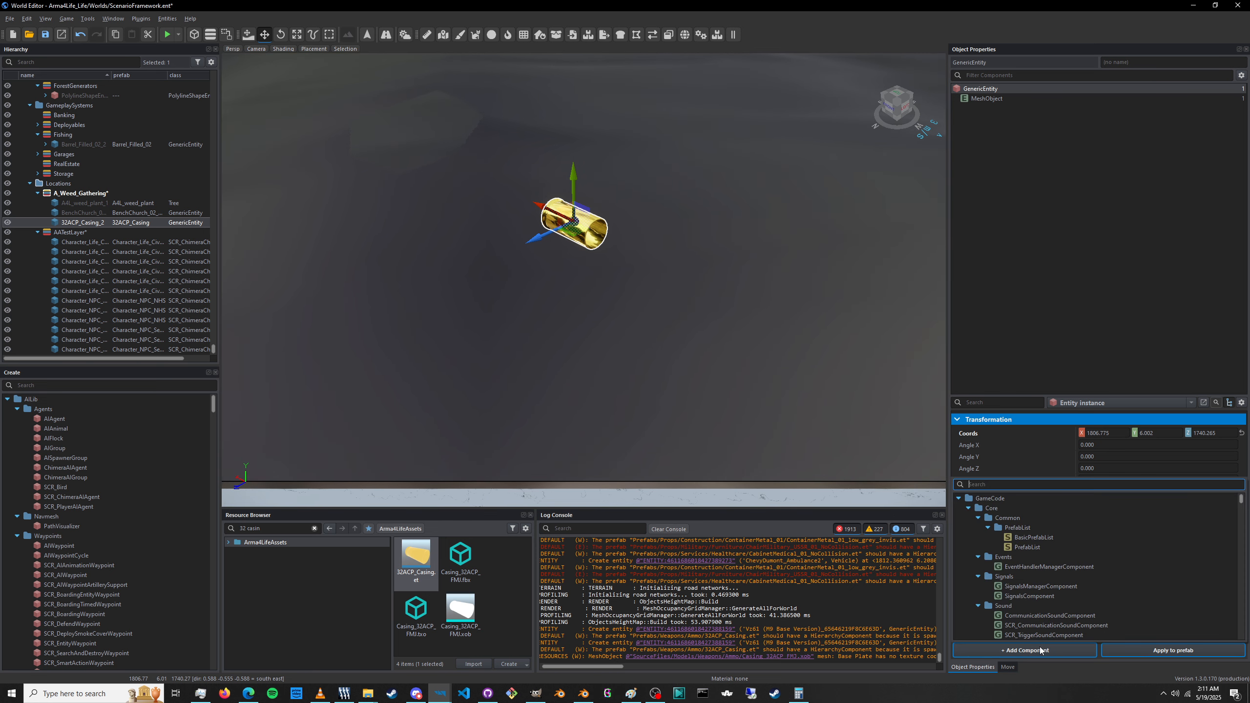
{"action": "type", "text": "hierarc"}
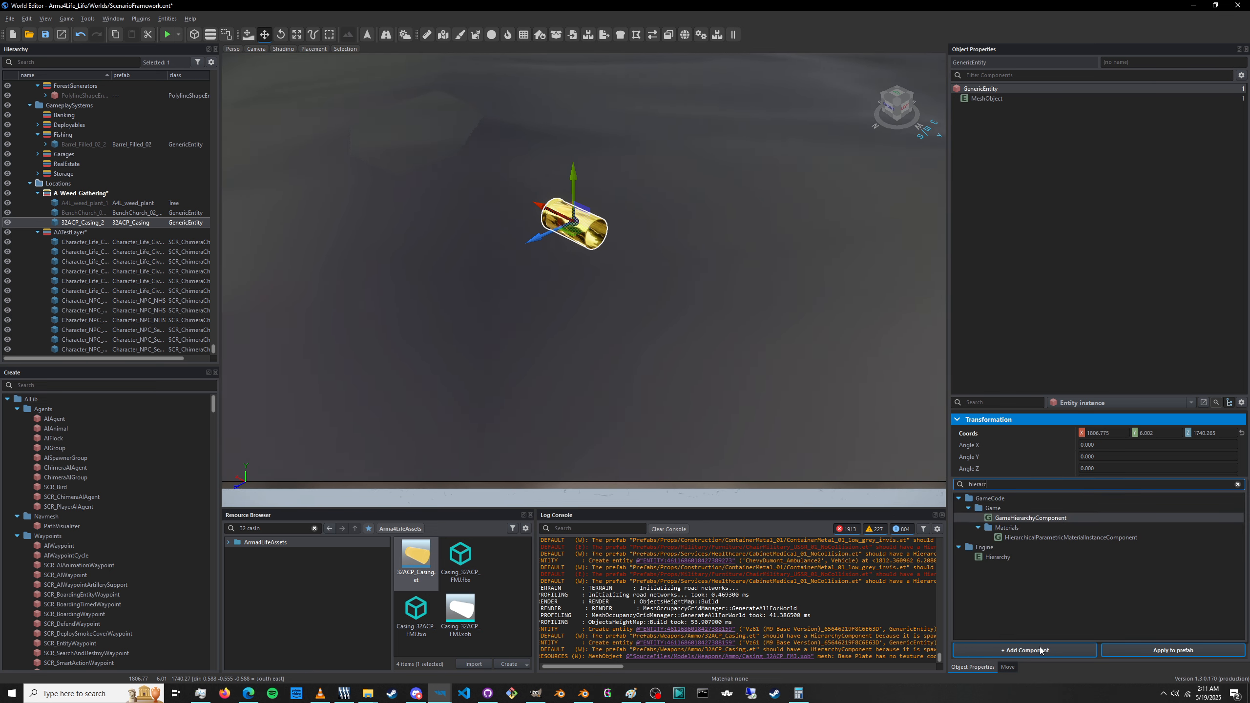
{"action": "left_click", "coordinate": [998, 556]}
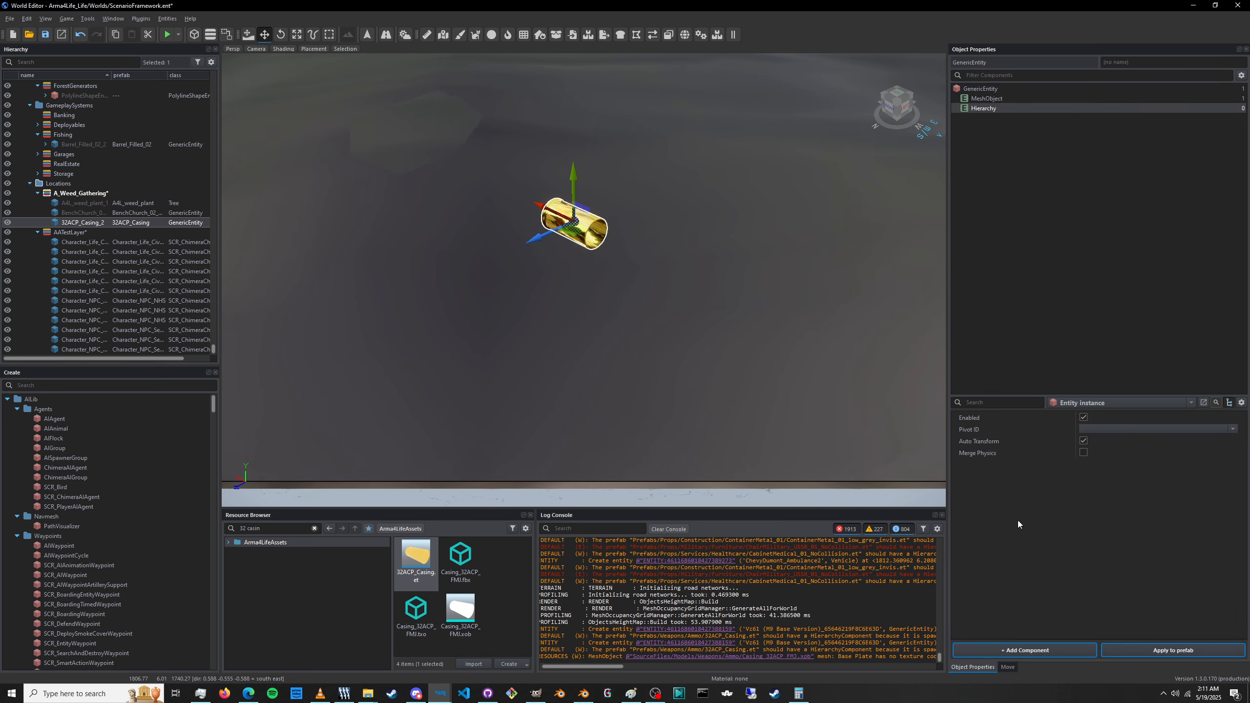
Add an RplComponent to the 32ACP casing and disable its Parent Node From Parent Entity option.
{"action": "left_click", "coordinate": [1028, 651]}
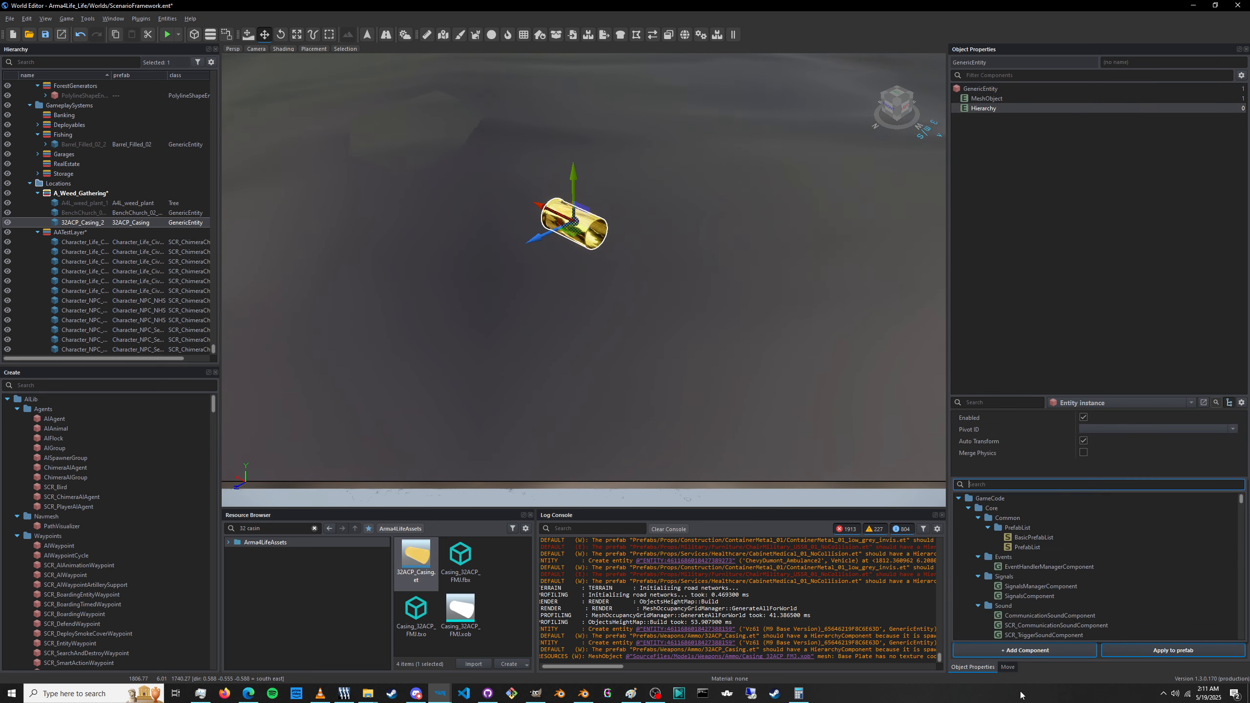
{"action": "type", "text": "rok"}
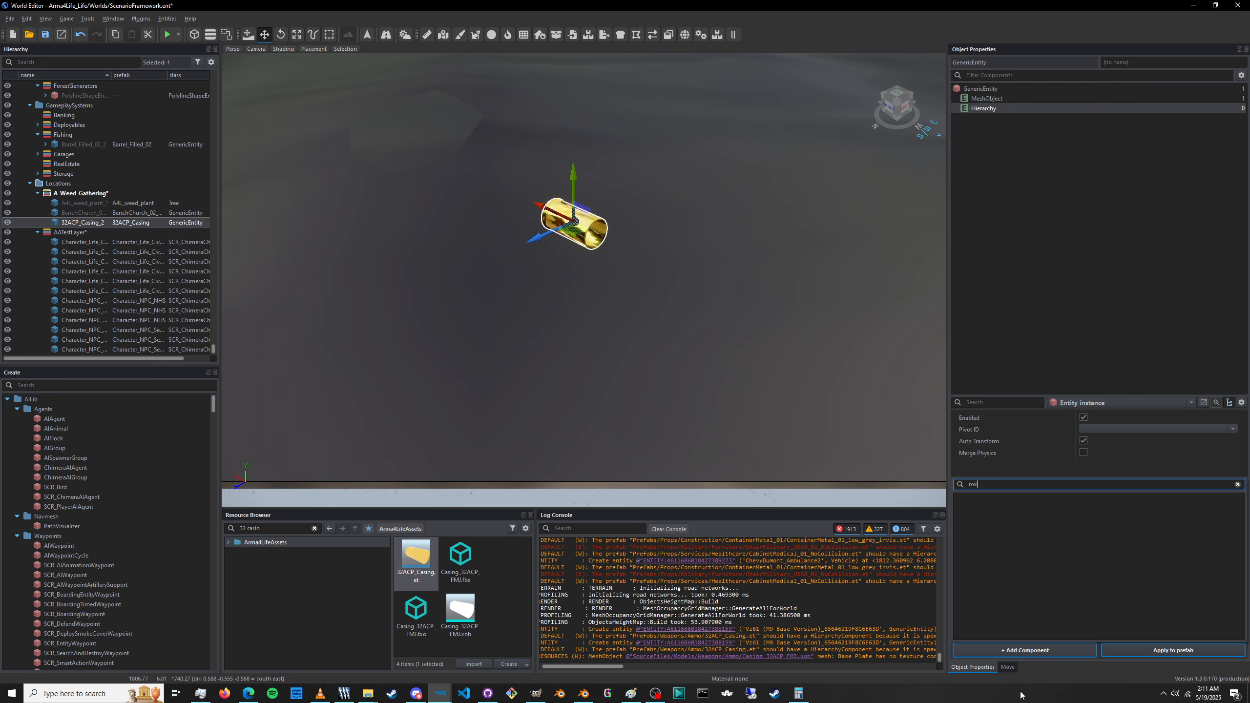
{"action": "key", "text": "BackSpace"}
{"action": "key", "text": "BackSpace"}
{"action": "type", "text": "pl"}
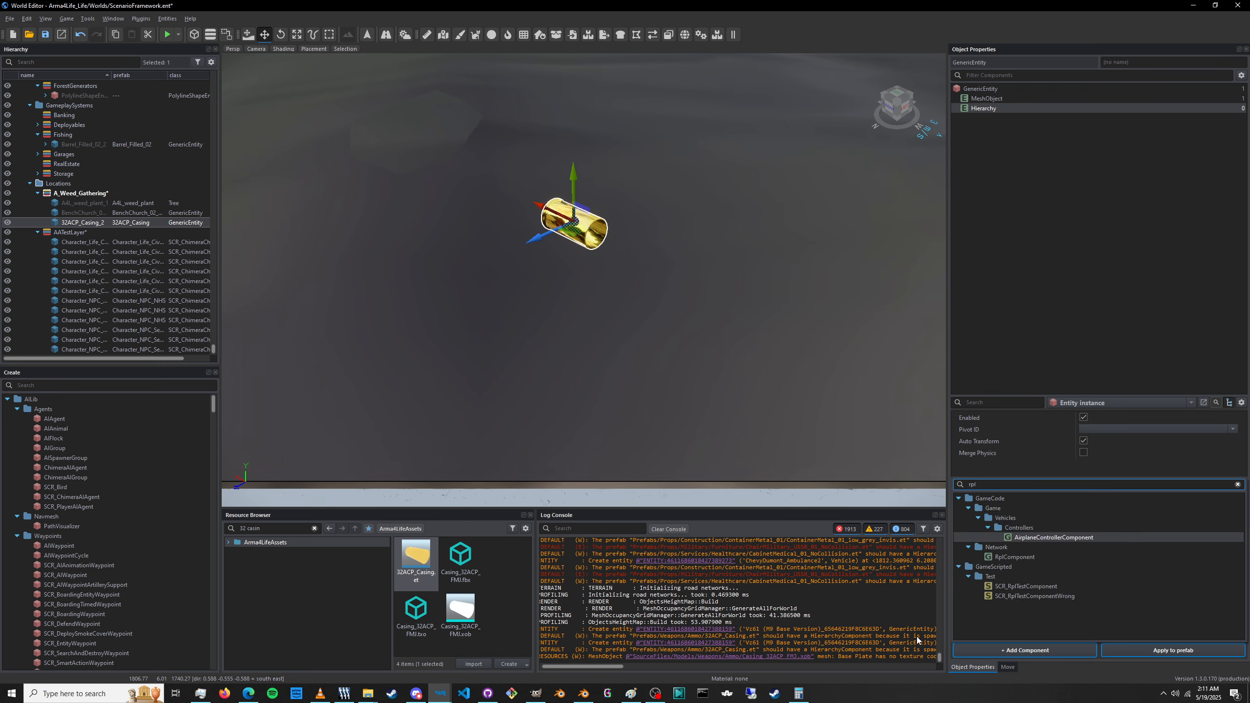
{"action": "double_click", "coordinate": [1014, 557]}
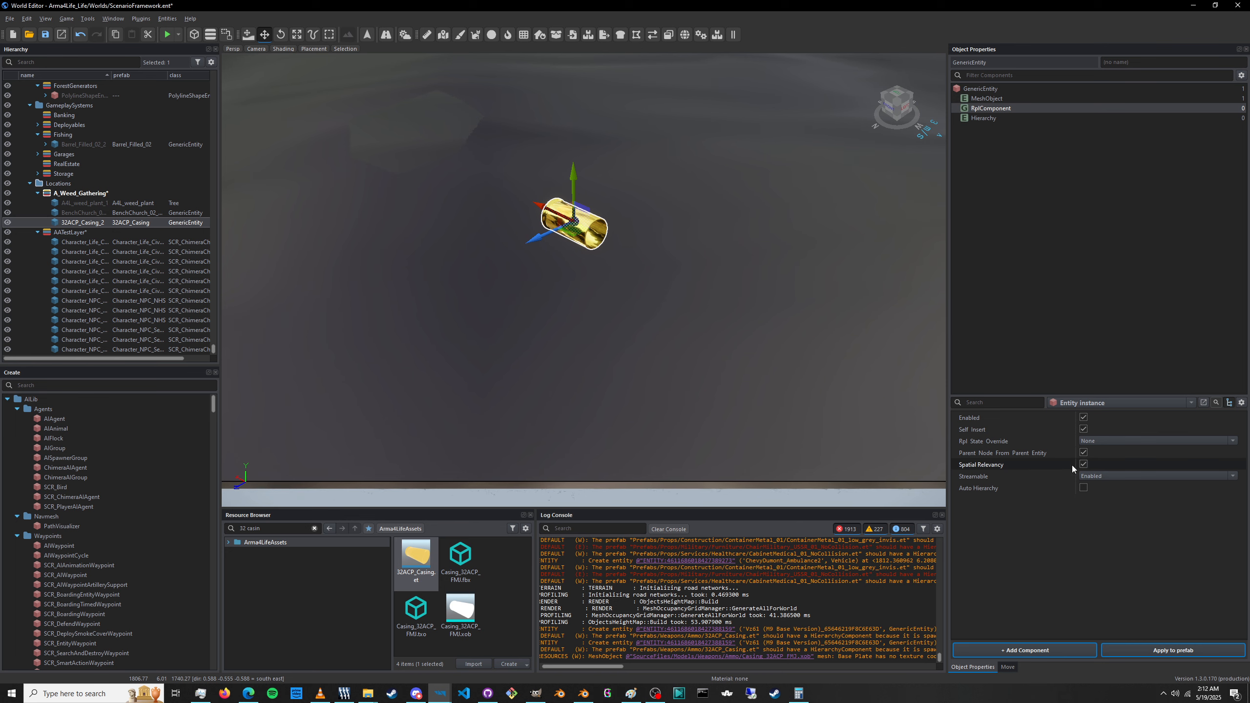
{"action": "left_click", "coordinate": [1084, 453]}
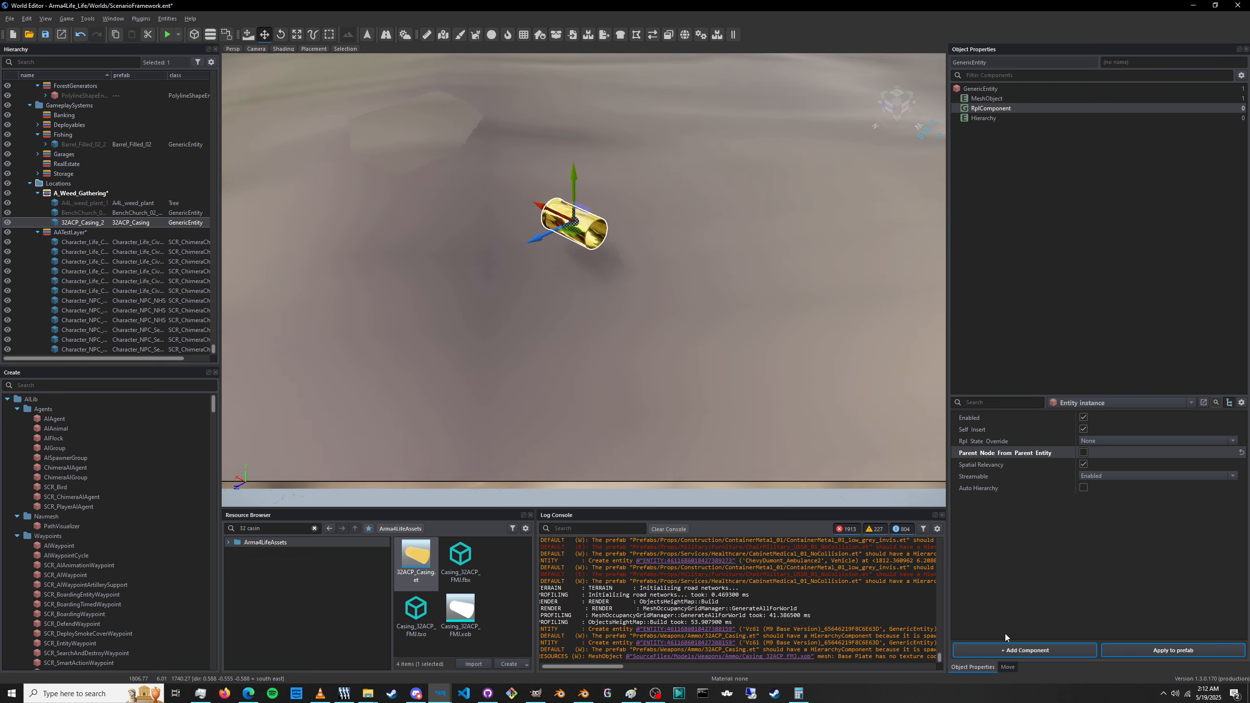
Add a RigidBody component to the 32ACP casing with a mass of 0.001, and save the world.
{"action": "left_click", "coordinate": [1014, 651]}
{"action": "type", "text": "rigid"}
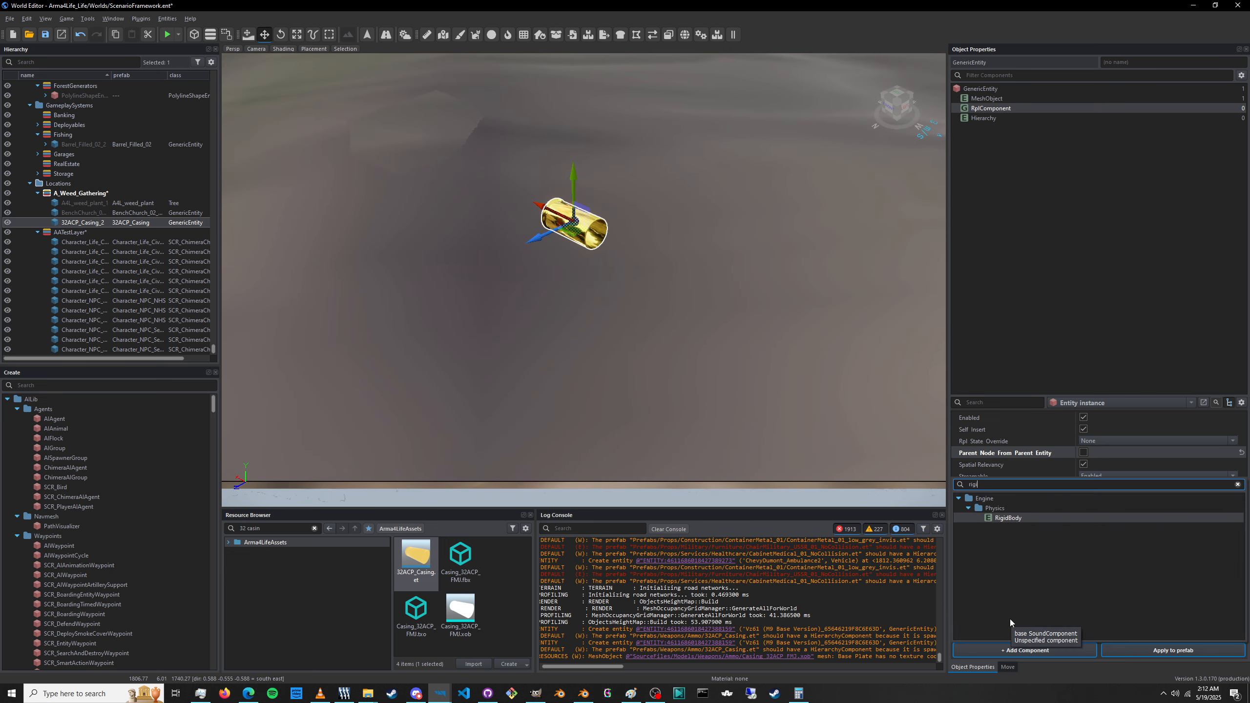
{"action": "left_click", "coordinate": [1005, 518]}
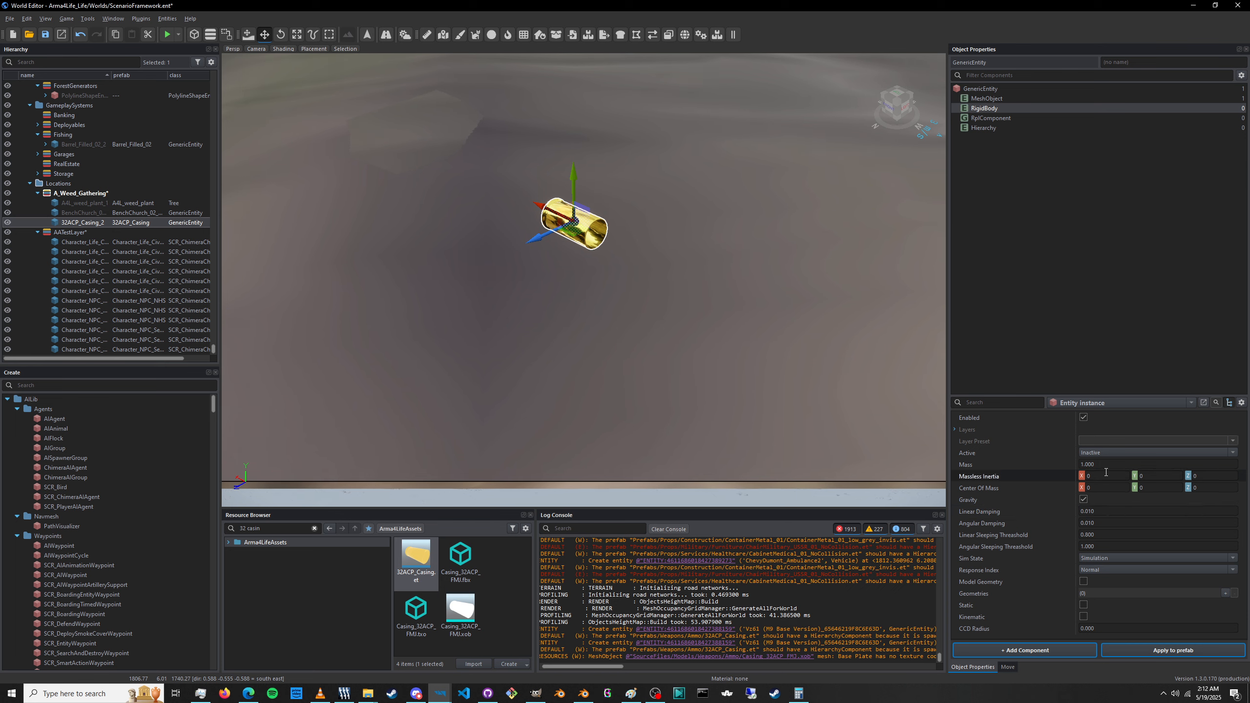
{"action": "left_click", "coordinate": [1106, 465]}
{"action": "type", "text": ".00"}
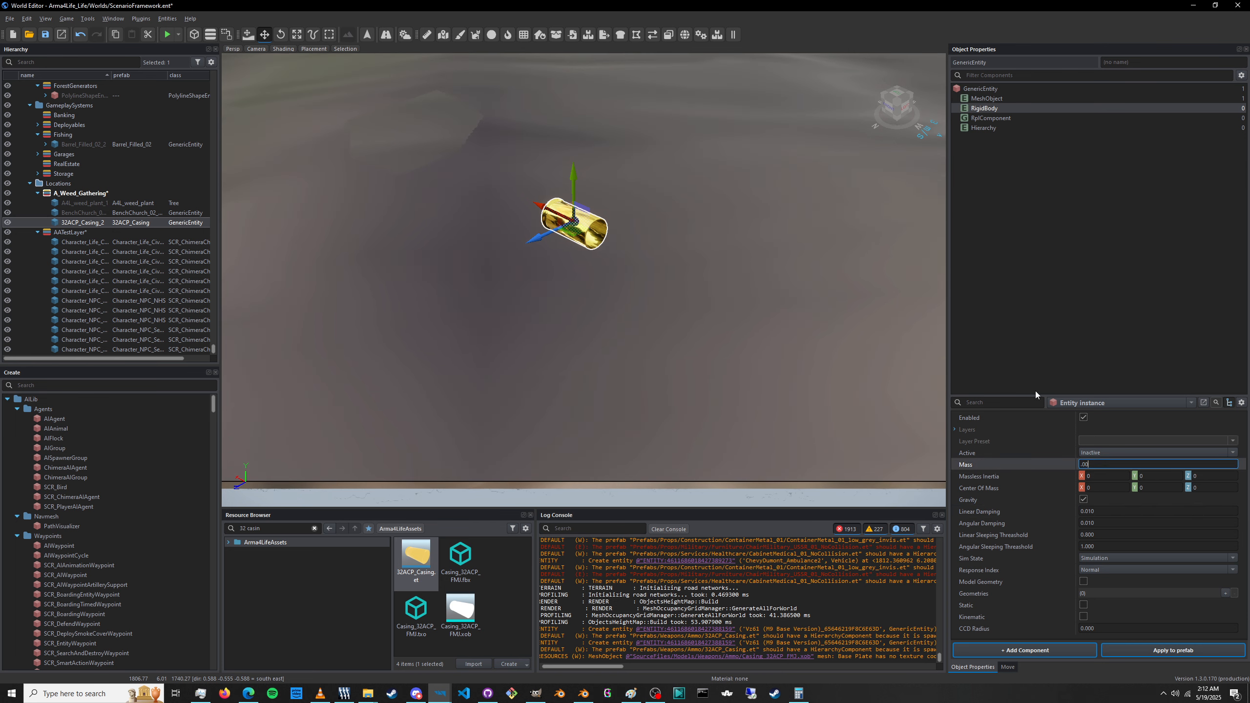
{"action": "type", "text": "1"}
{"action": "key", "text": "Return"}
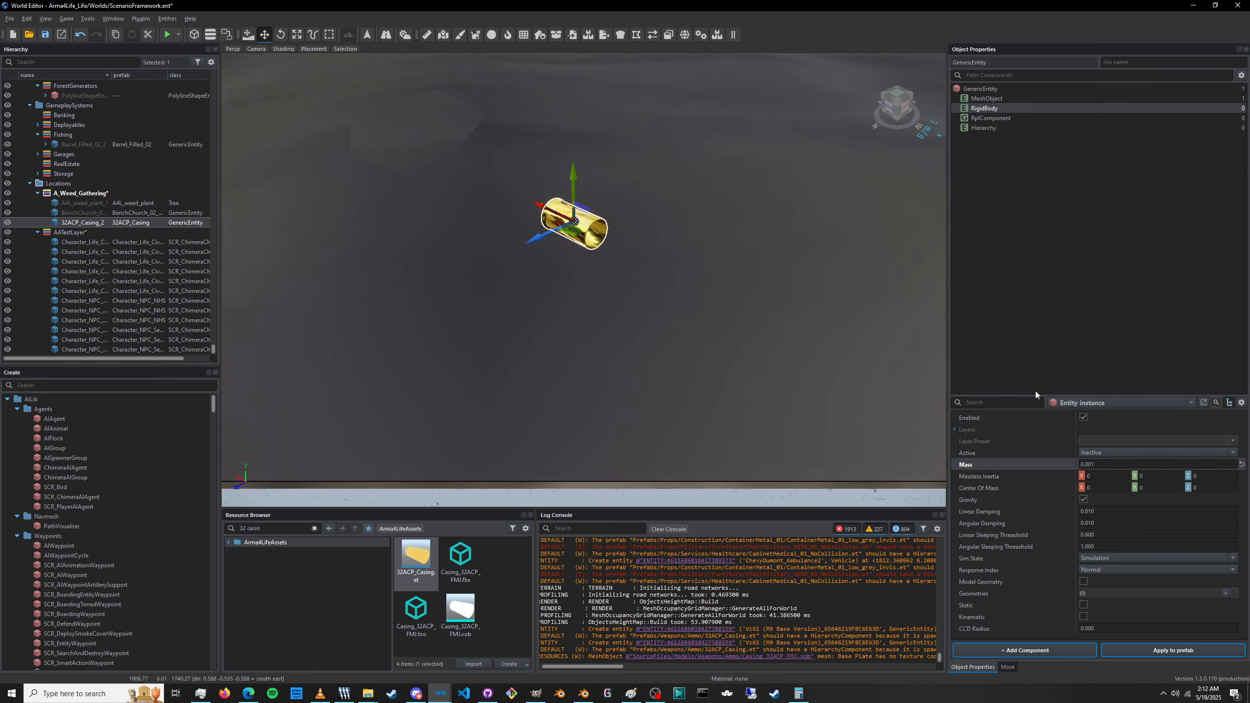
{"action": "key", "text": "ctrl+s"}
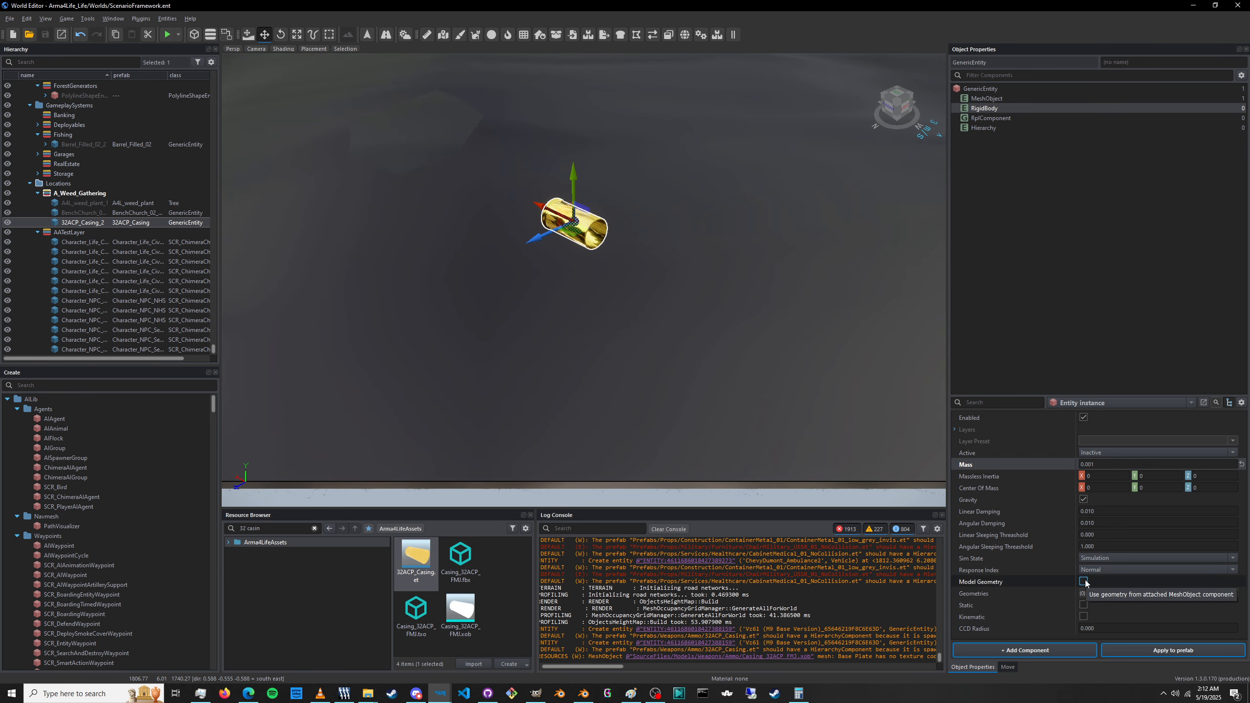
Switch to Blender, select the 32 ACP Round FMJ object and bring up the EBT collider types for it.
{"action": "key", "text": "alt+Tab"}
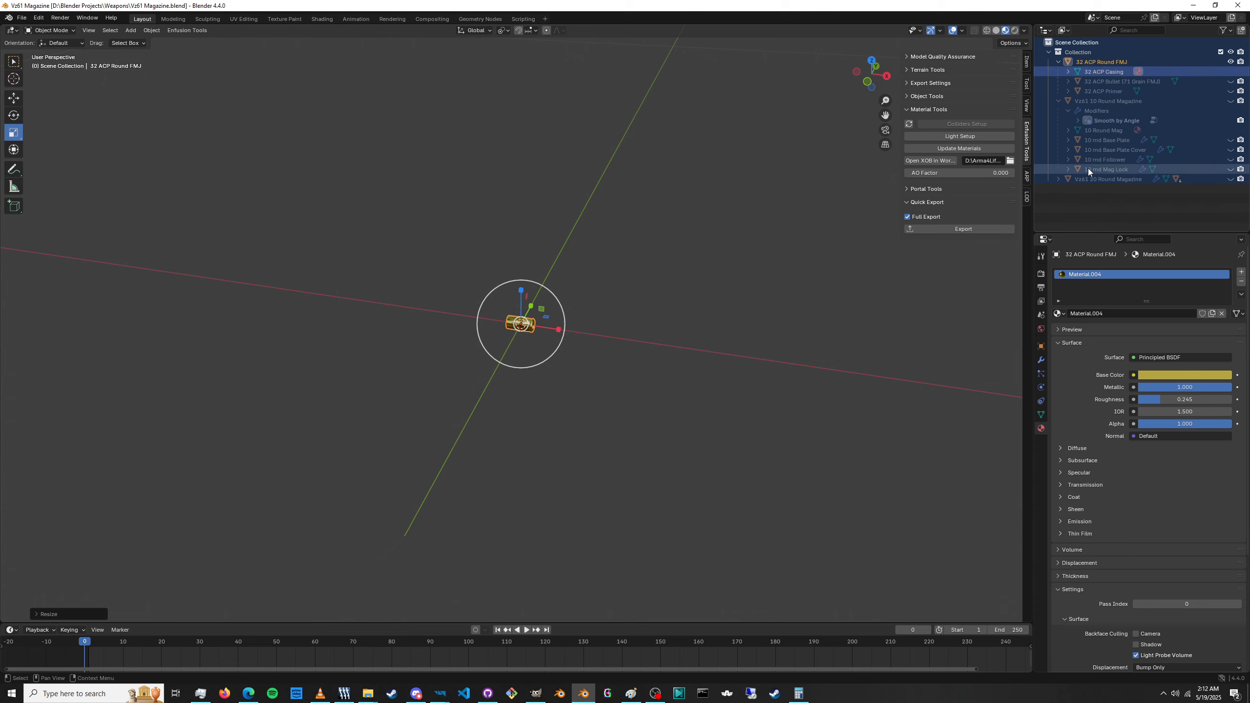
{"action": "left_click", "coordinate": [1103, 62]}
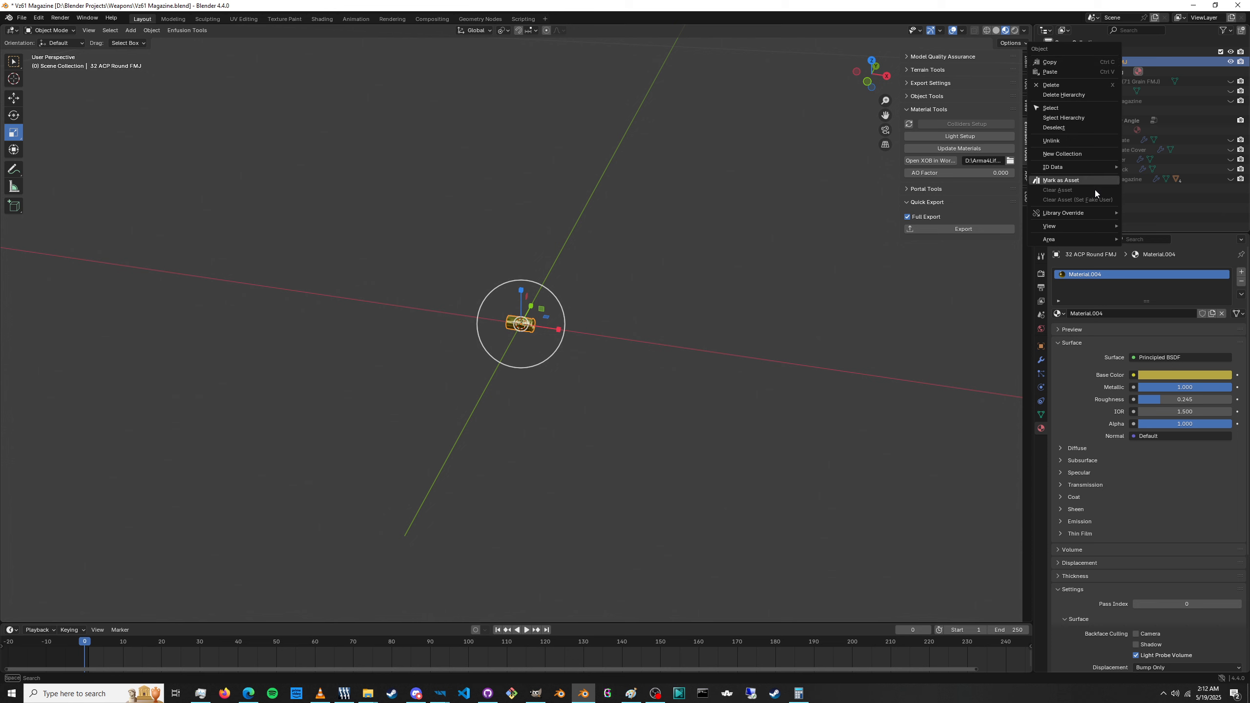
{"action": "right_click", "coordinate": [526, 325]}
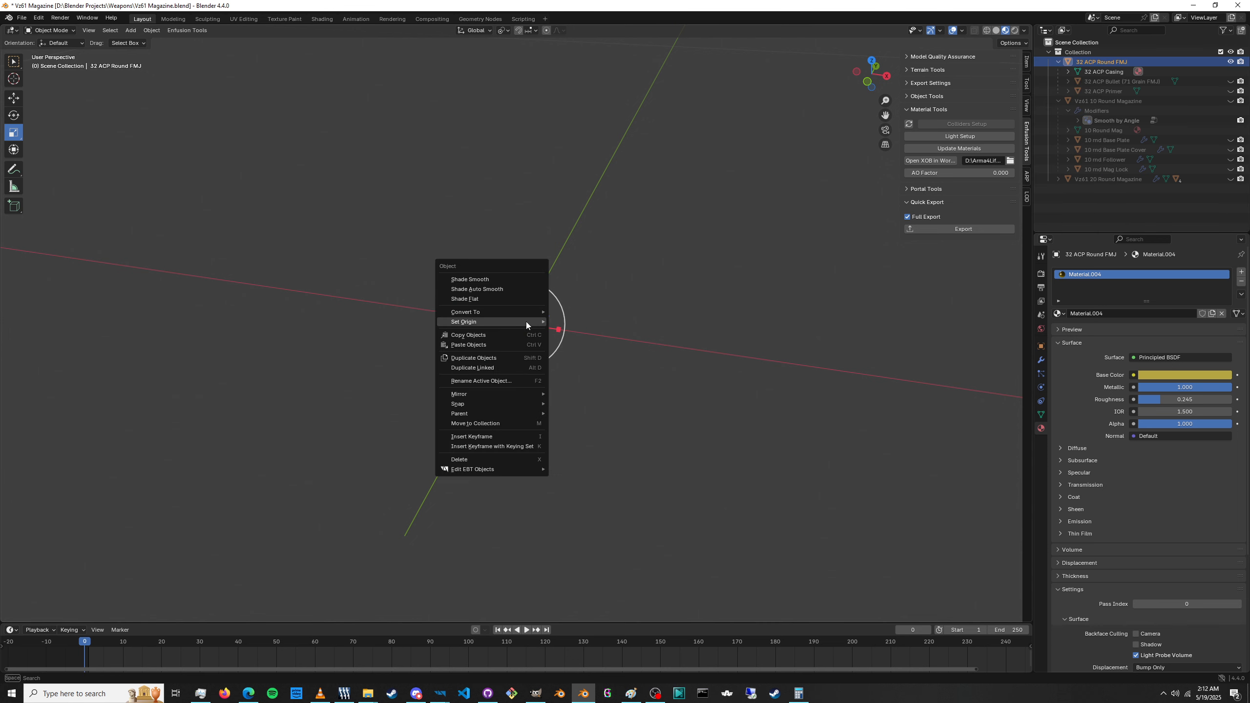
{"action": "mouse_move", "coordinate": [512, 468]}
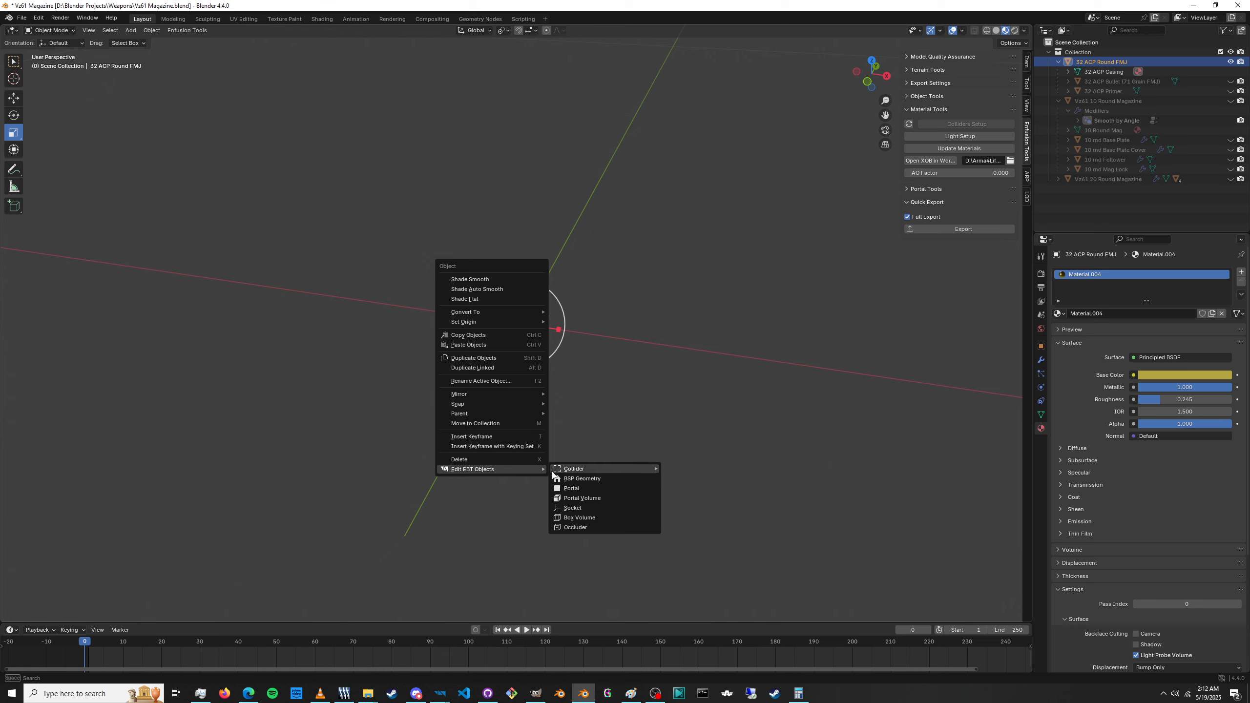
{"action": "mouse_move", "coordinate": [592, 468]}
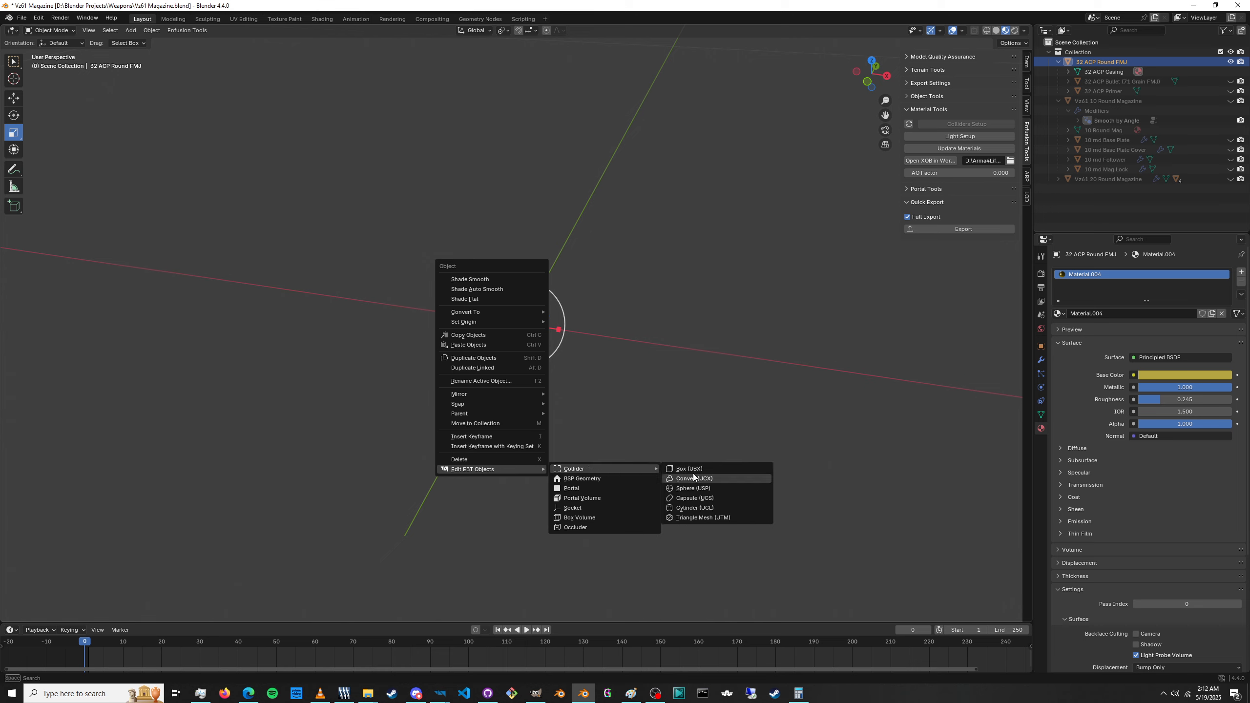